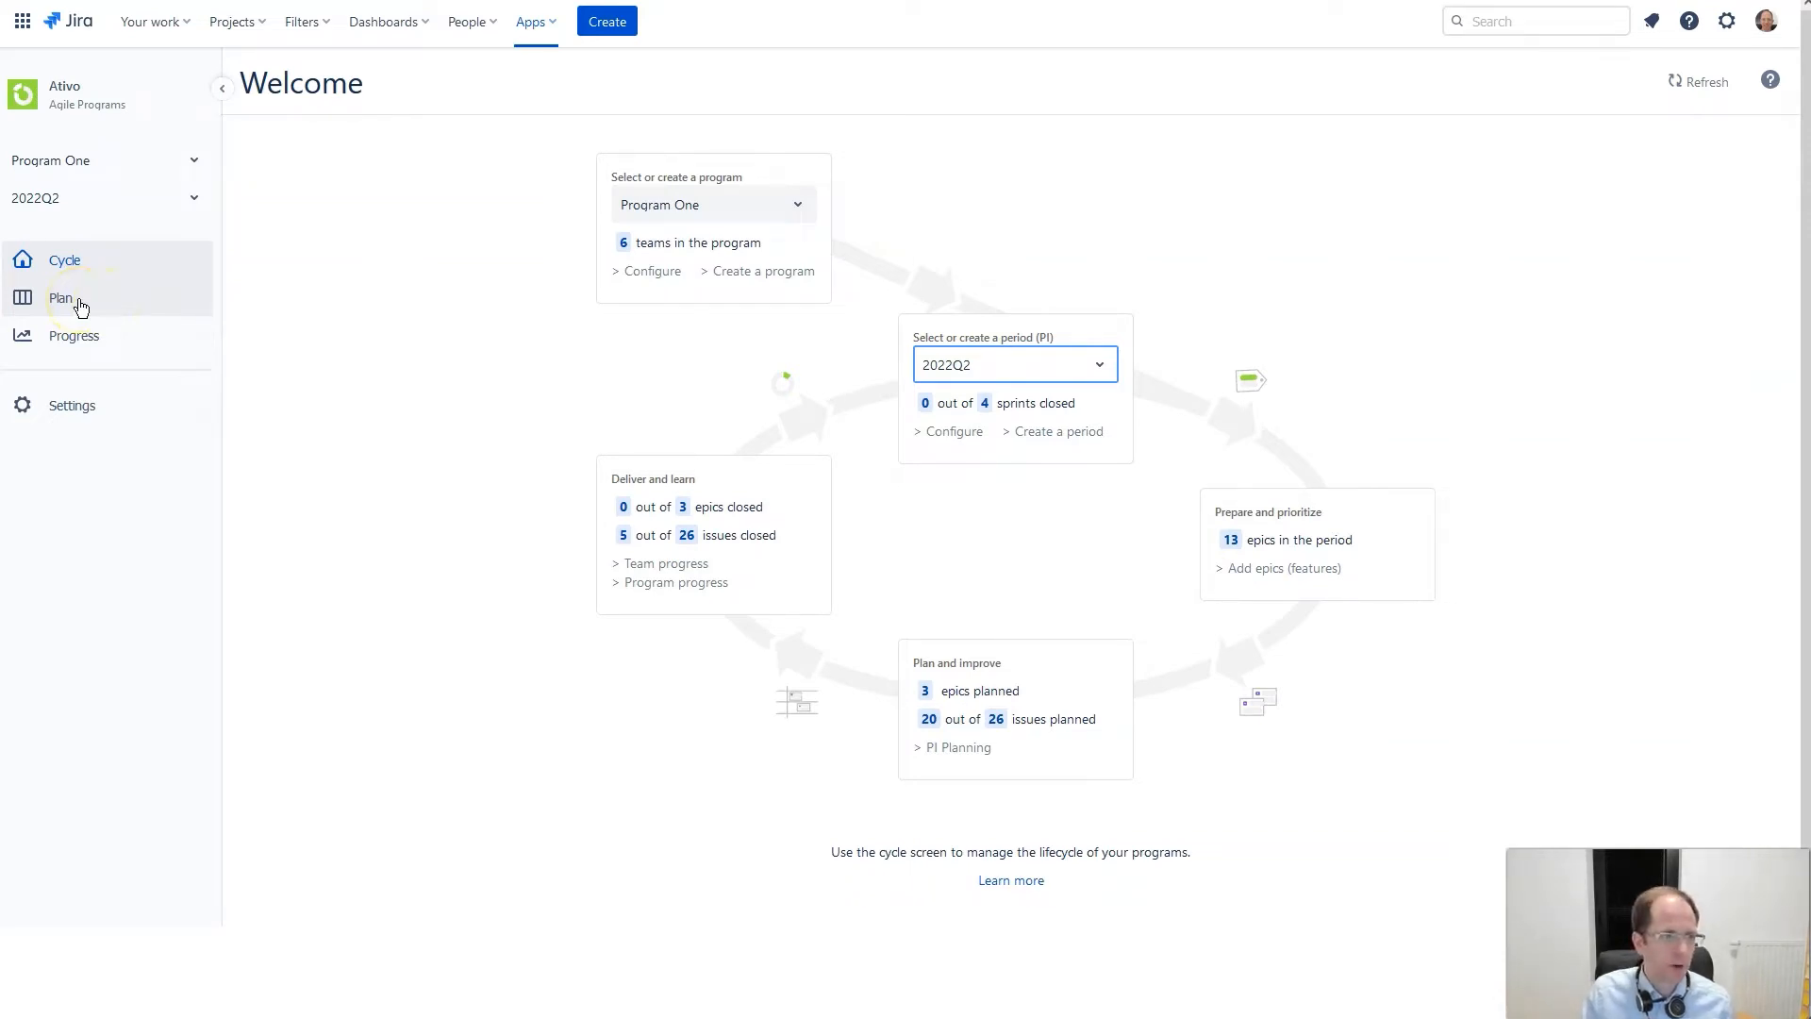
- Open the program plan and look through the boards of Team Rabbit, Team Lion, Team Owl and Team Dolhin
left_click(81, 304)
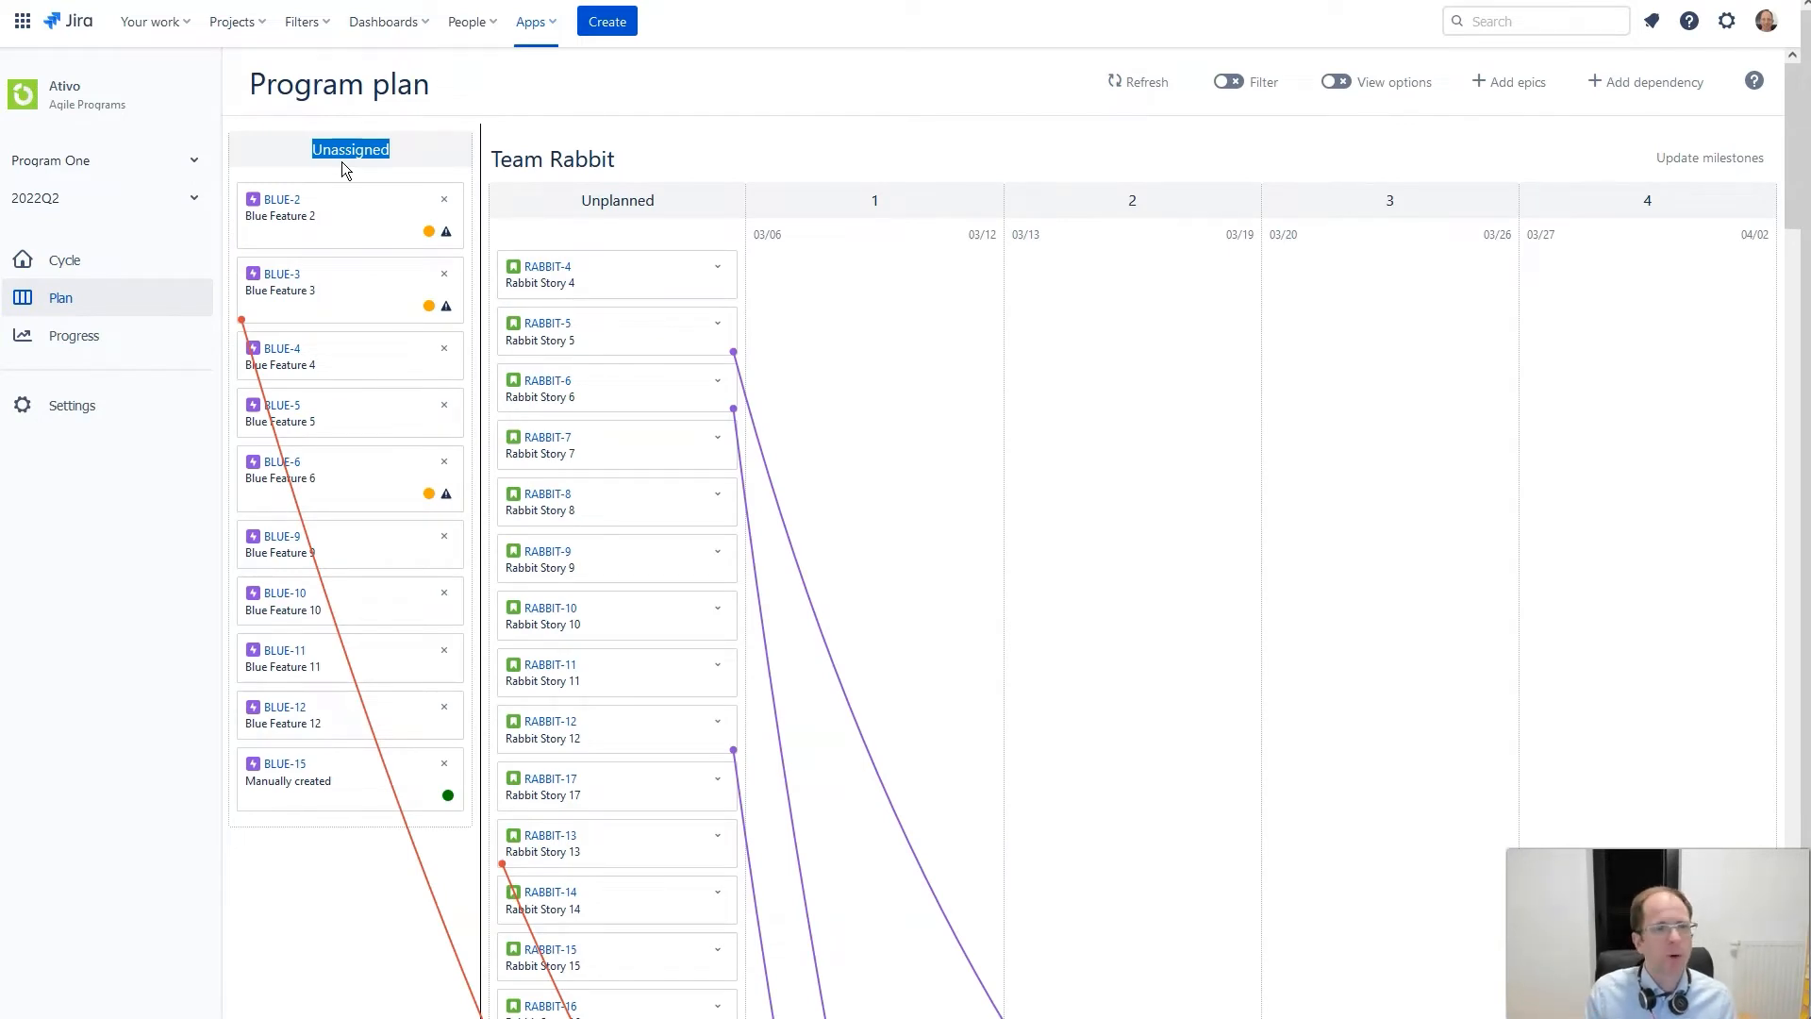
left_click_drag(512, 160, 670, 162)
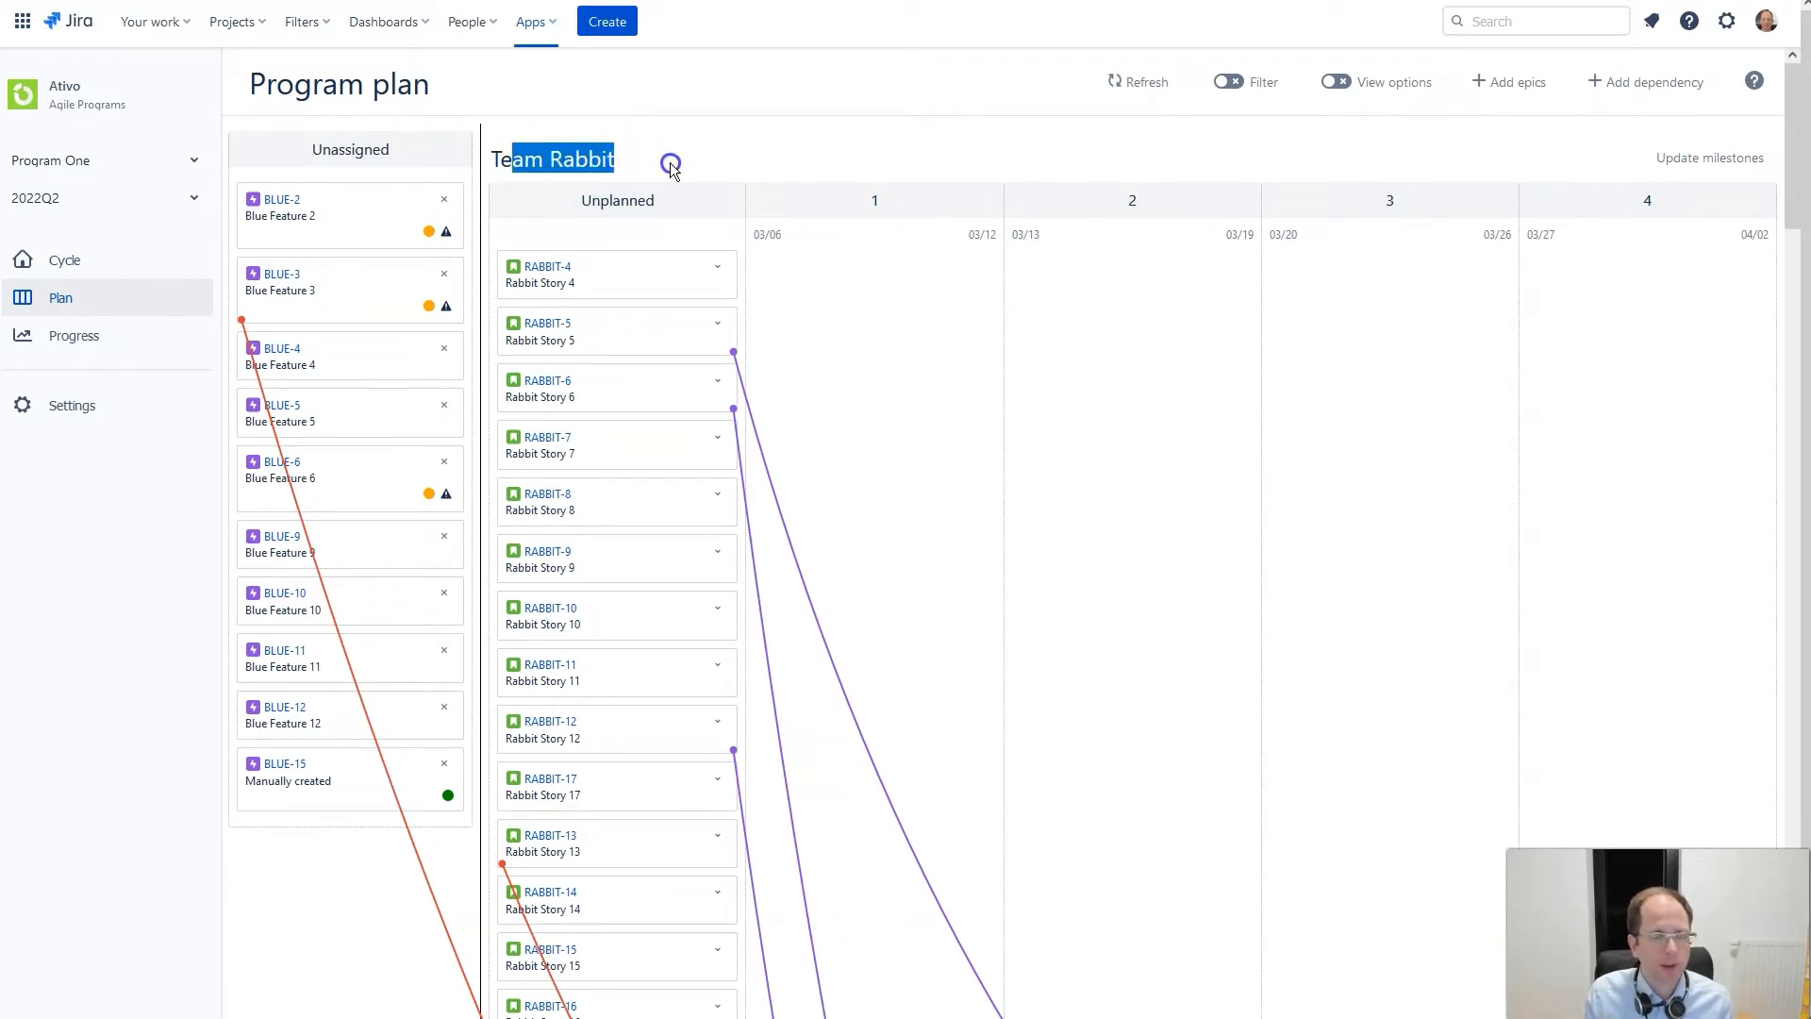
scroll(670, 162, "down", 12)
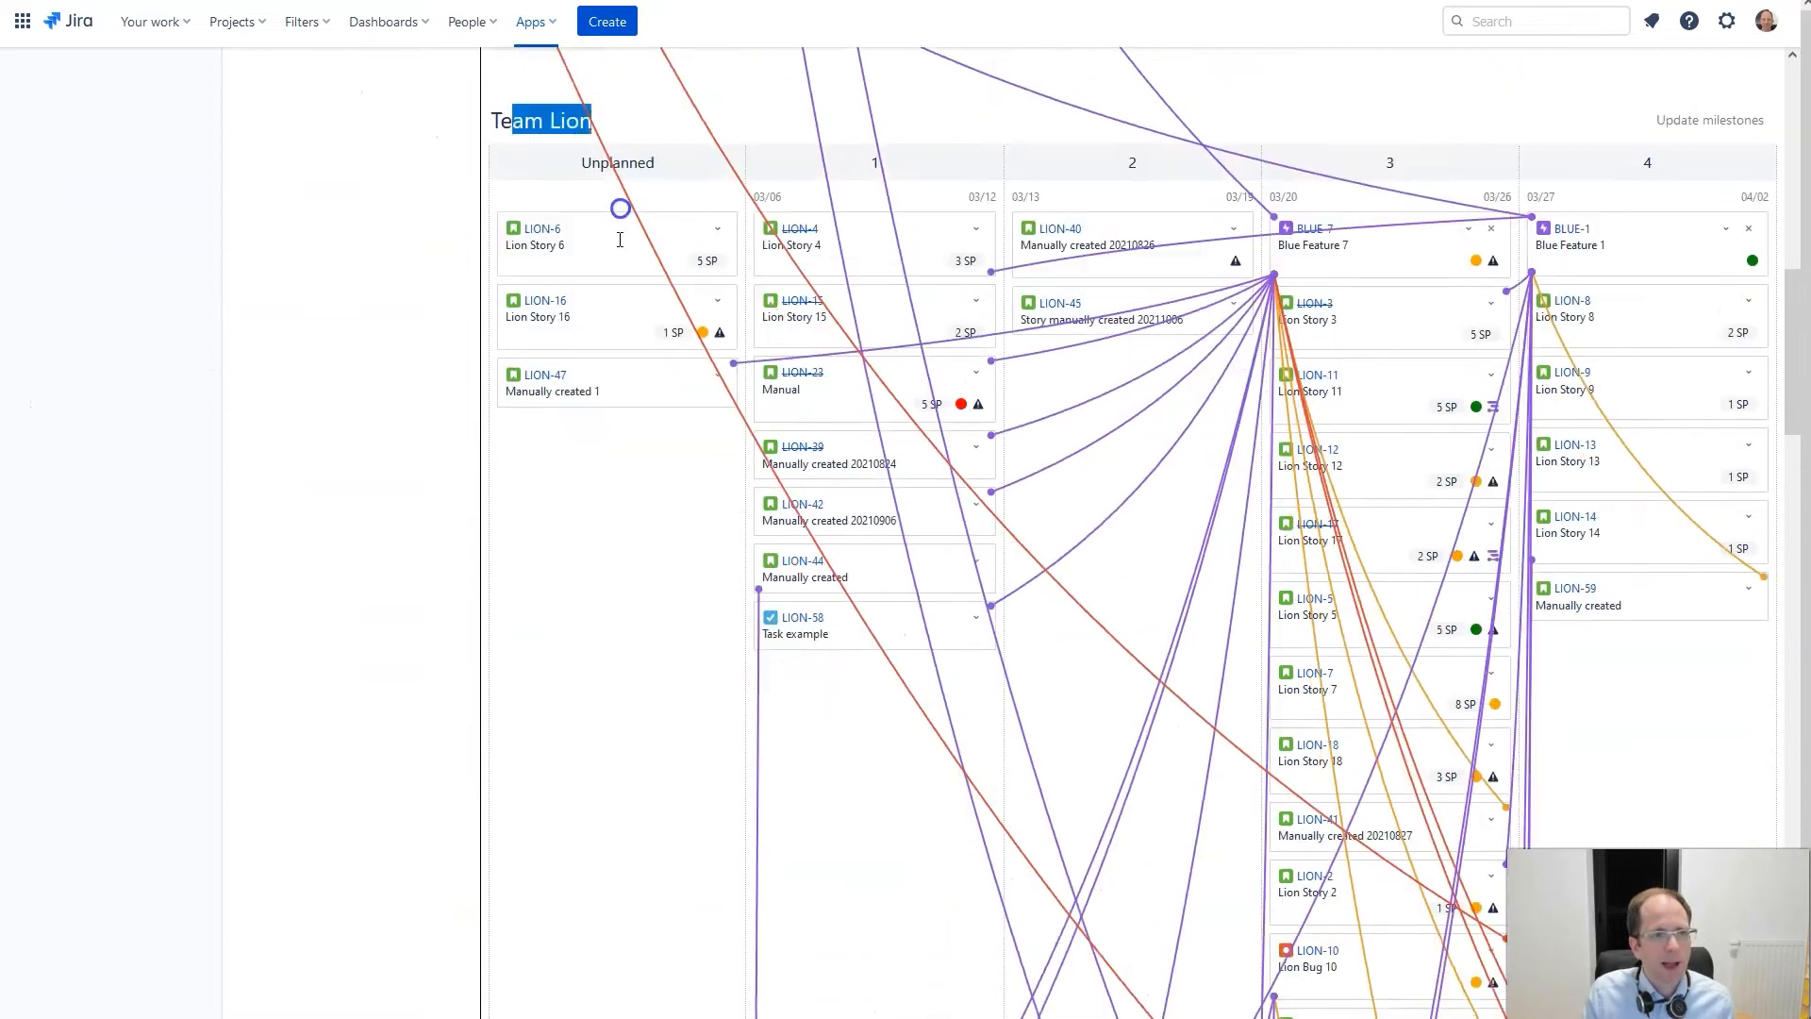
scroll(620, 240, "down", 15)
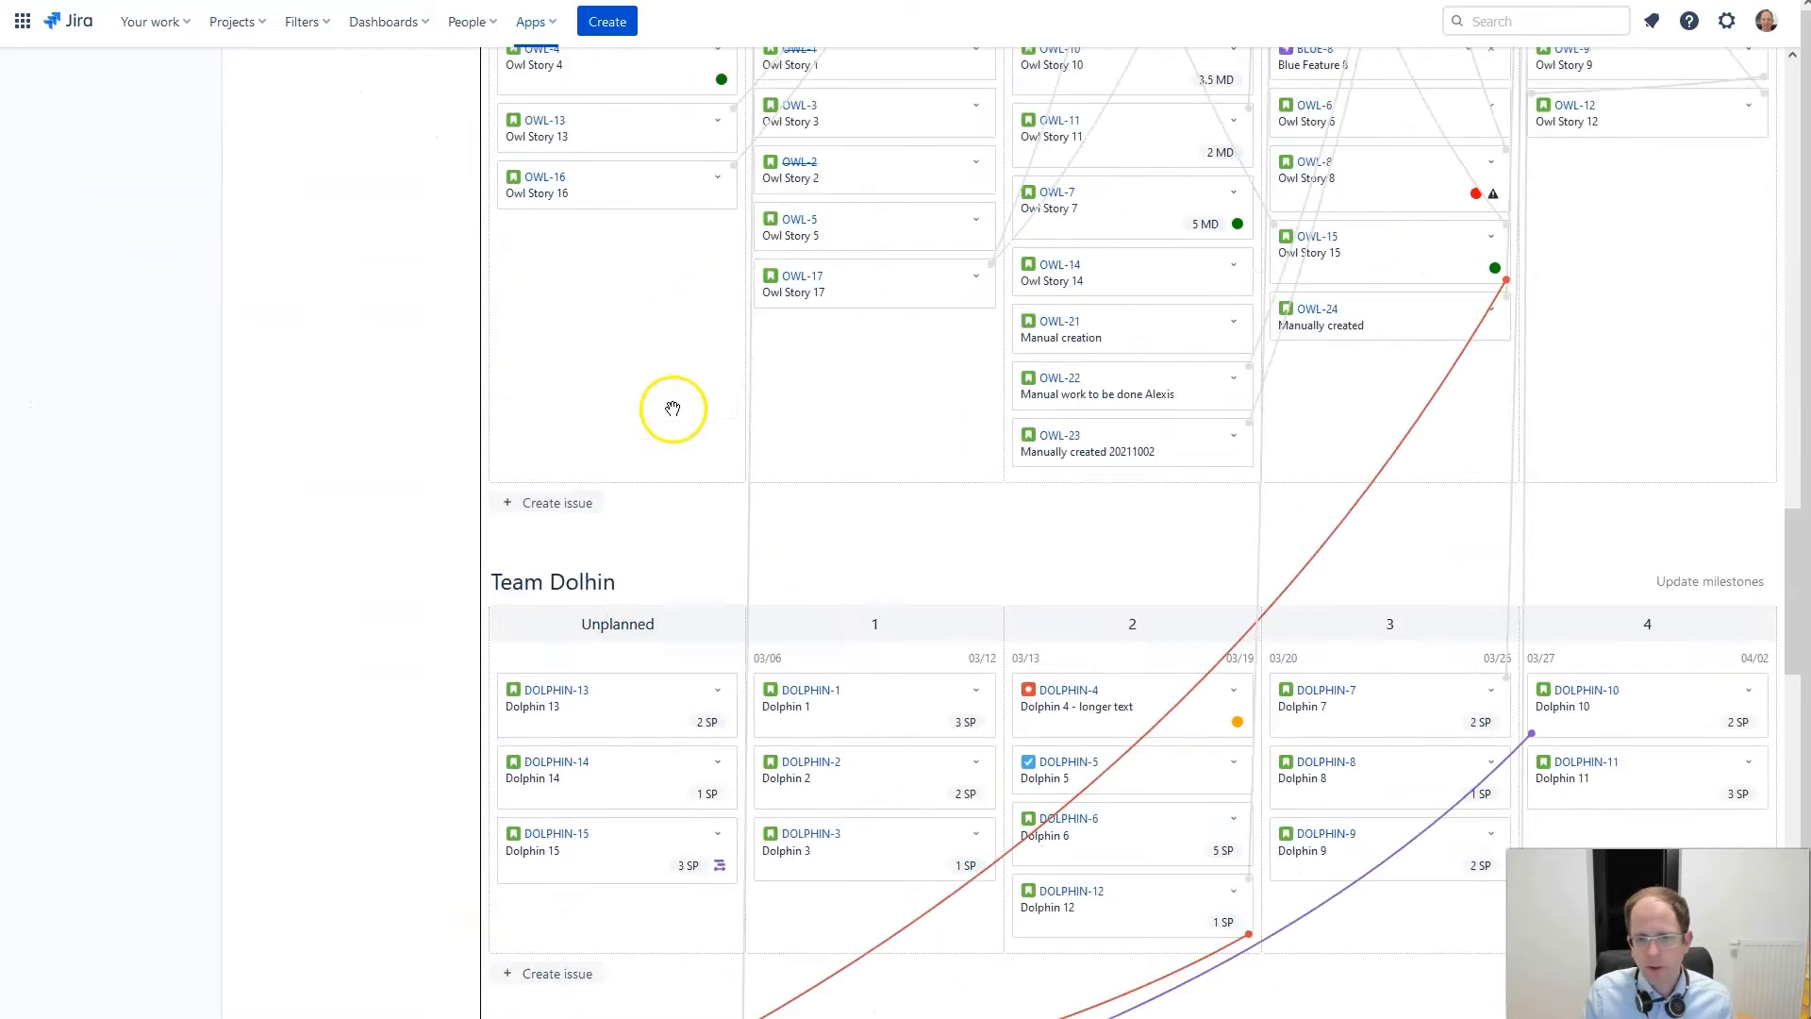
scroll(672, 408, "up", 20)
- Examine Team Rabbit's sprint columns 1 to 4, its Unplanned column and the list of Unassigned epics
left_click_drag(840, 210, 937, 210)
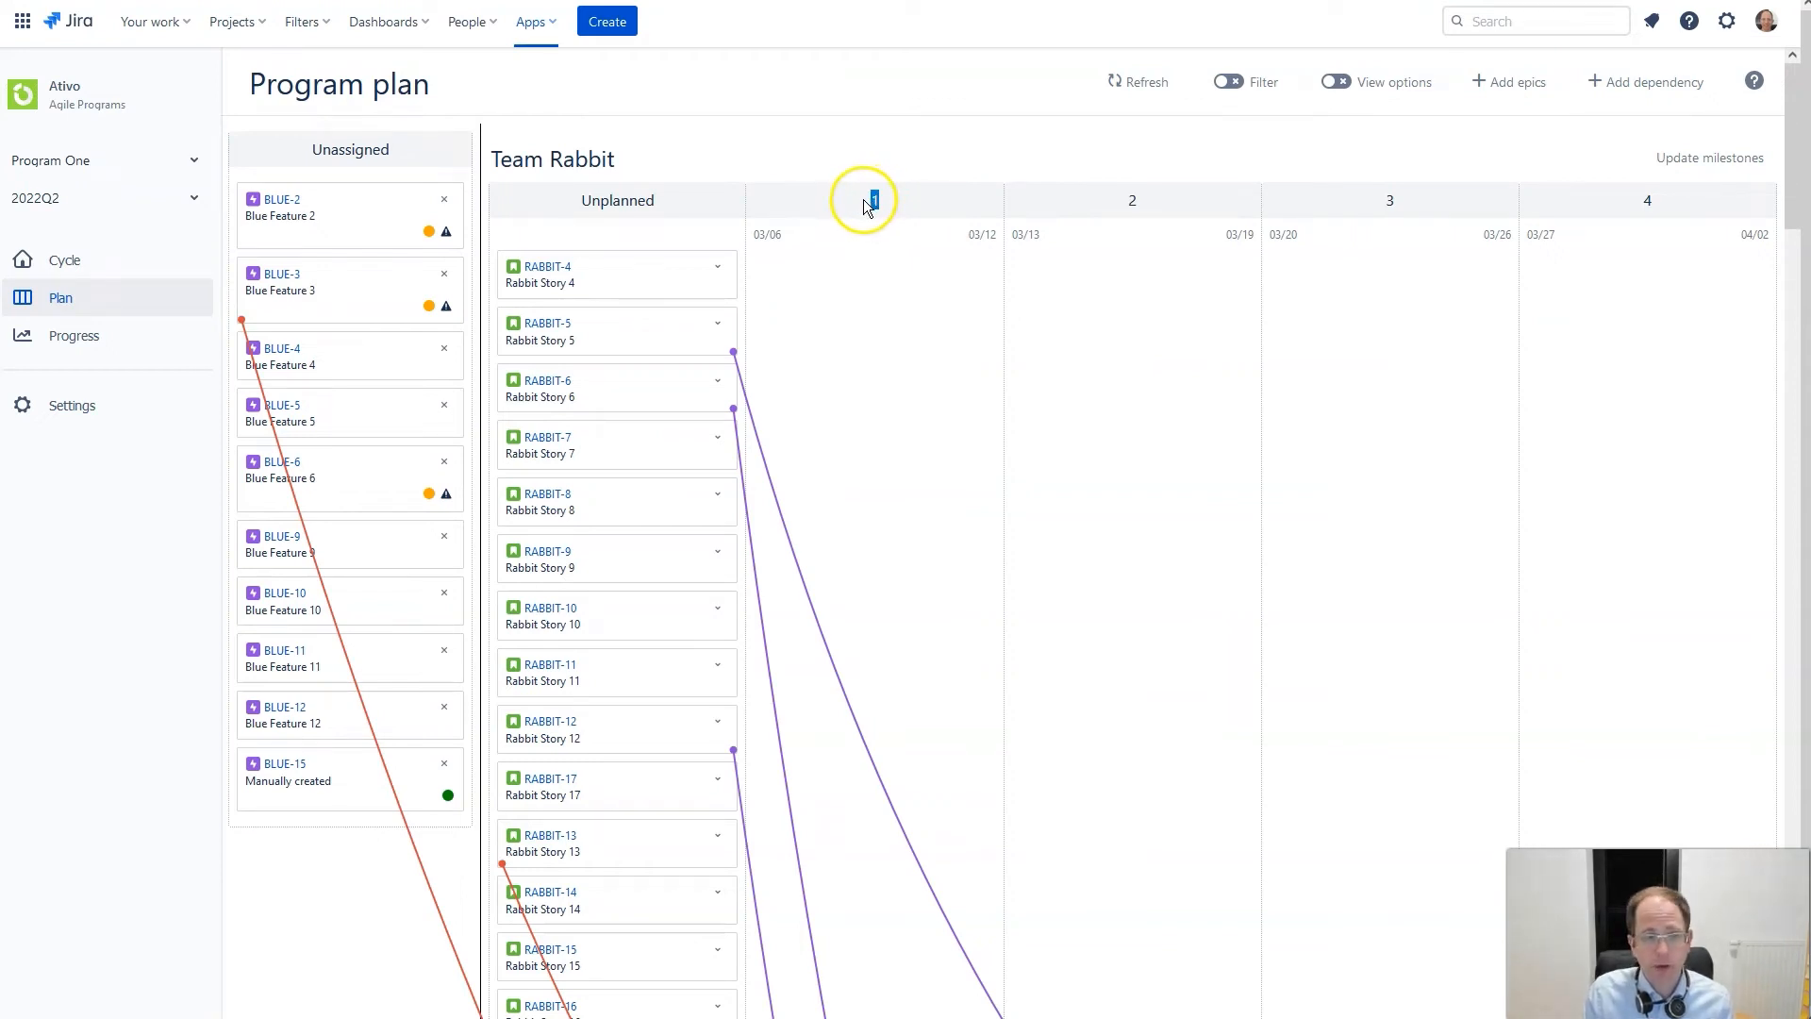
left_click_drag(1576, 195, 1712, 213)
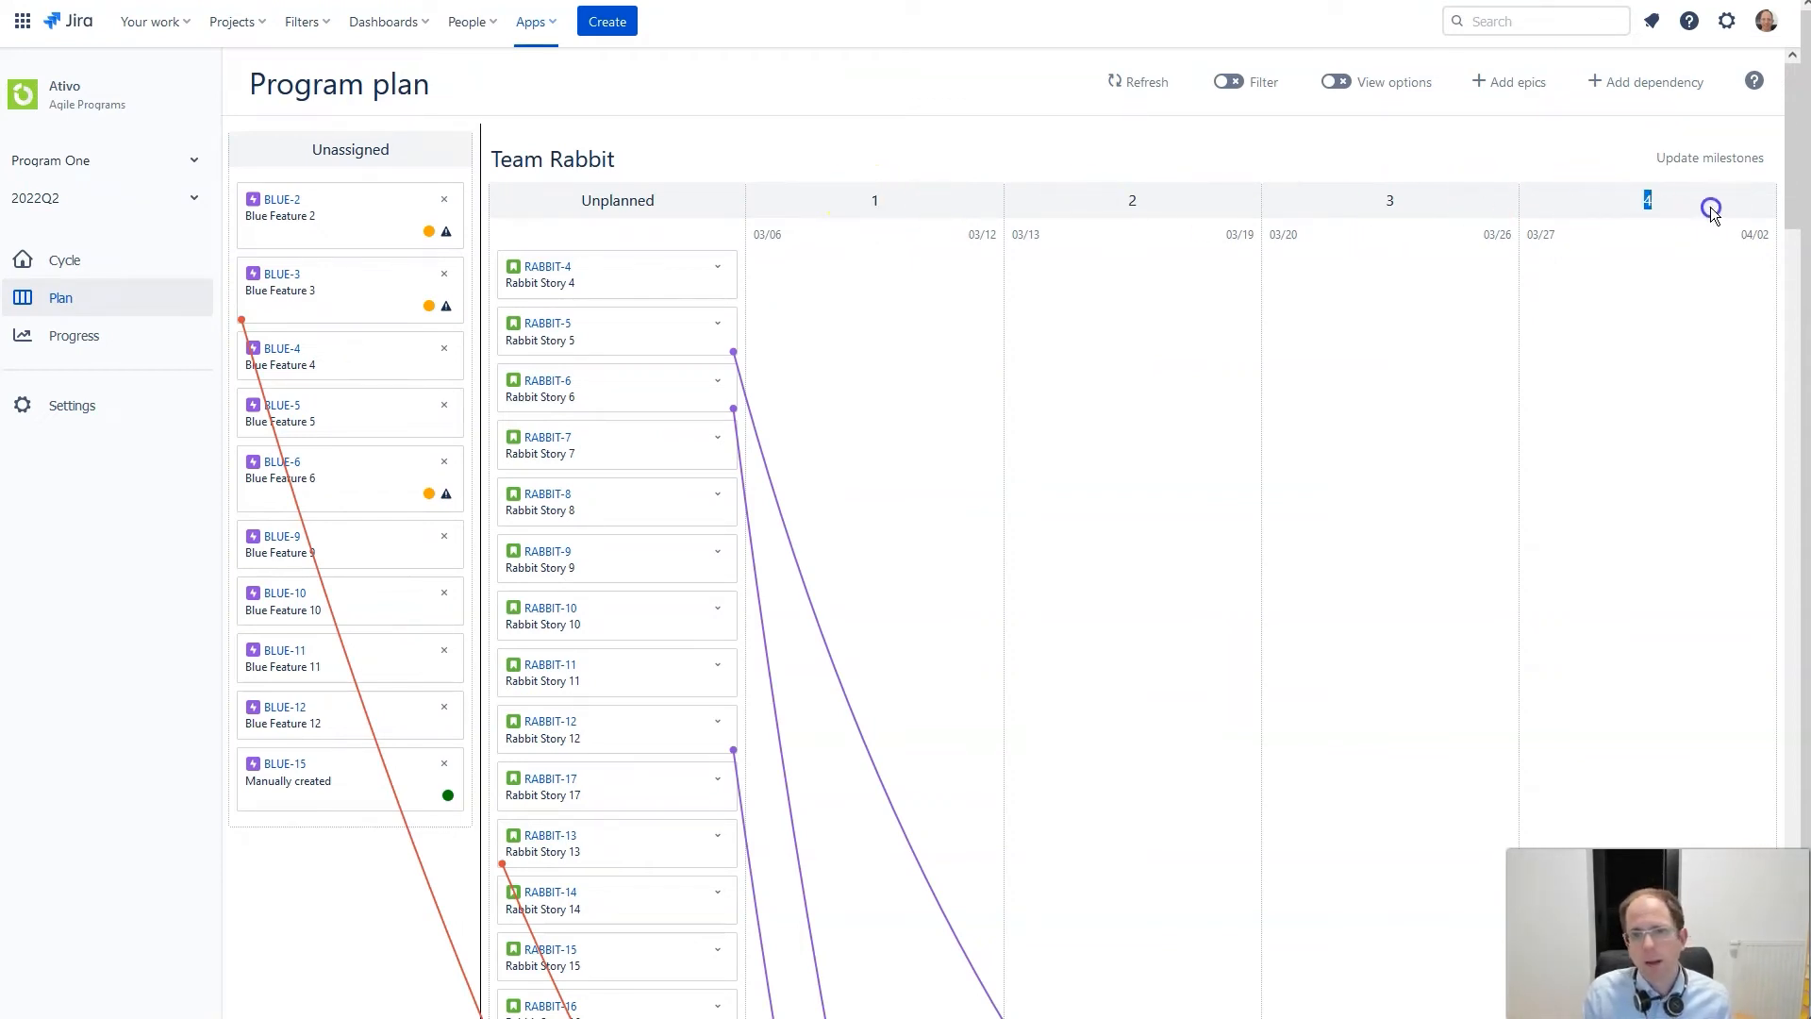
double_click(617, 203)
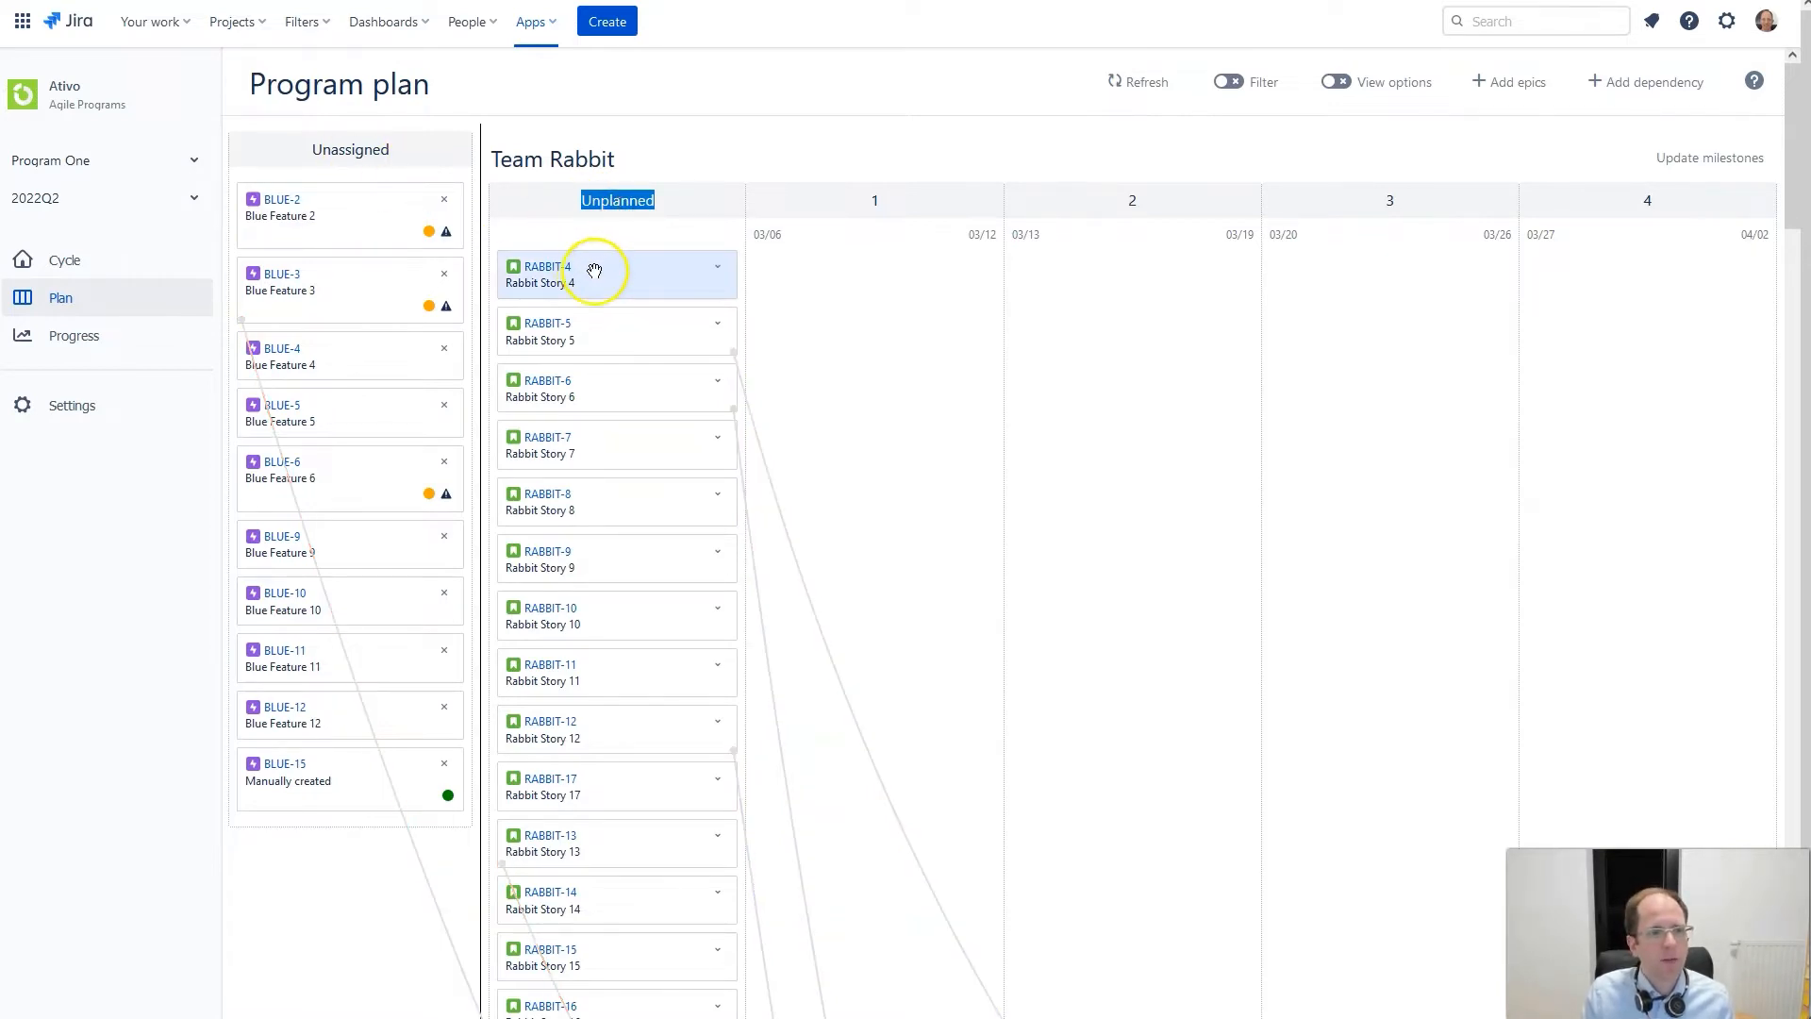
double_click(353, 149)
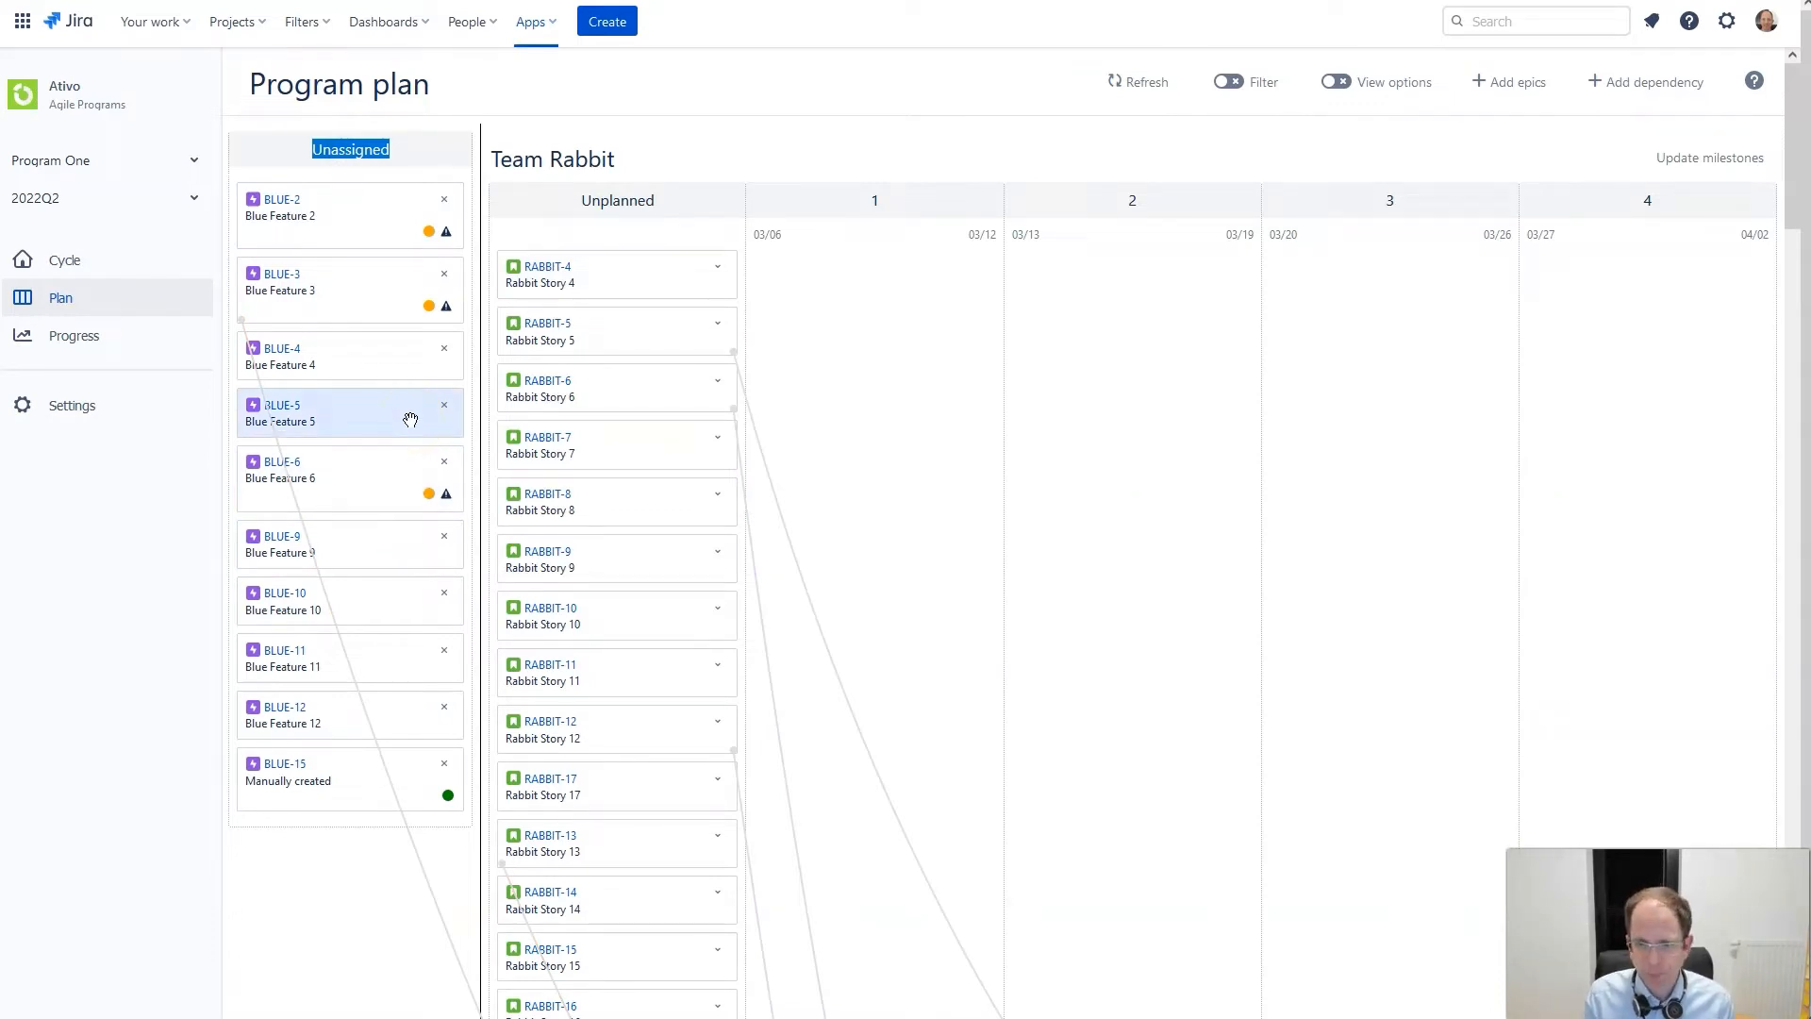
left_click_drag(493, 160, 631, 162)
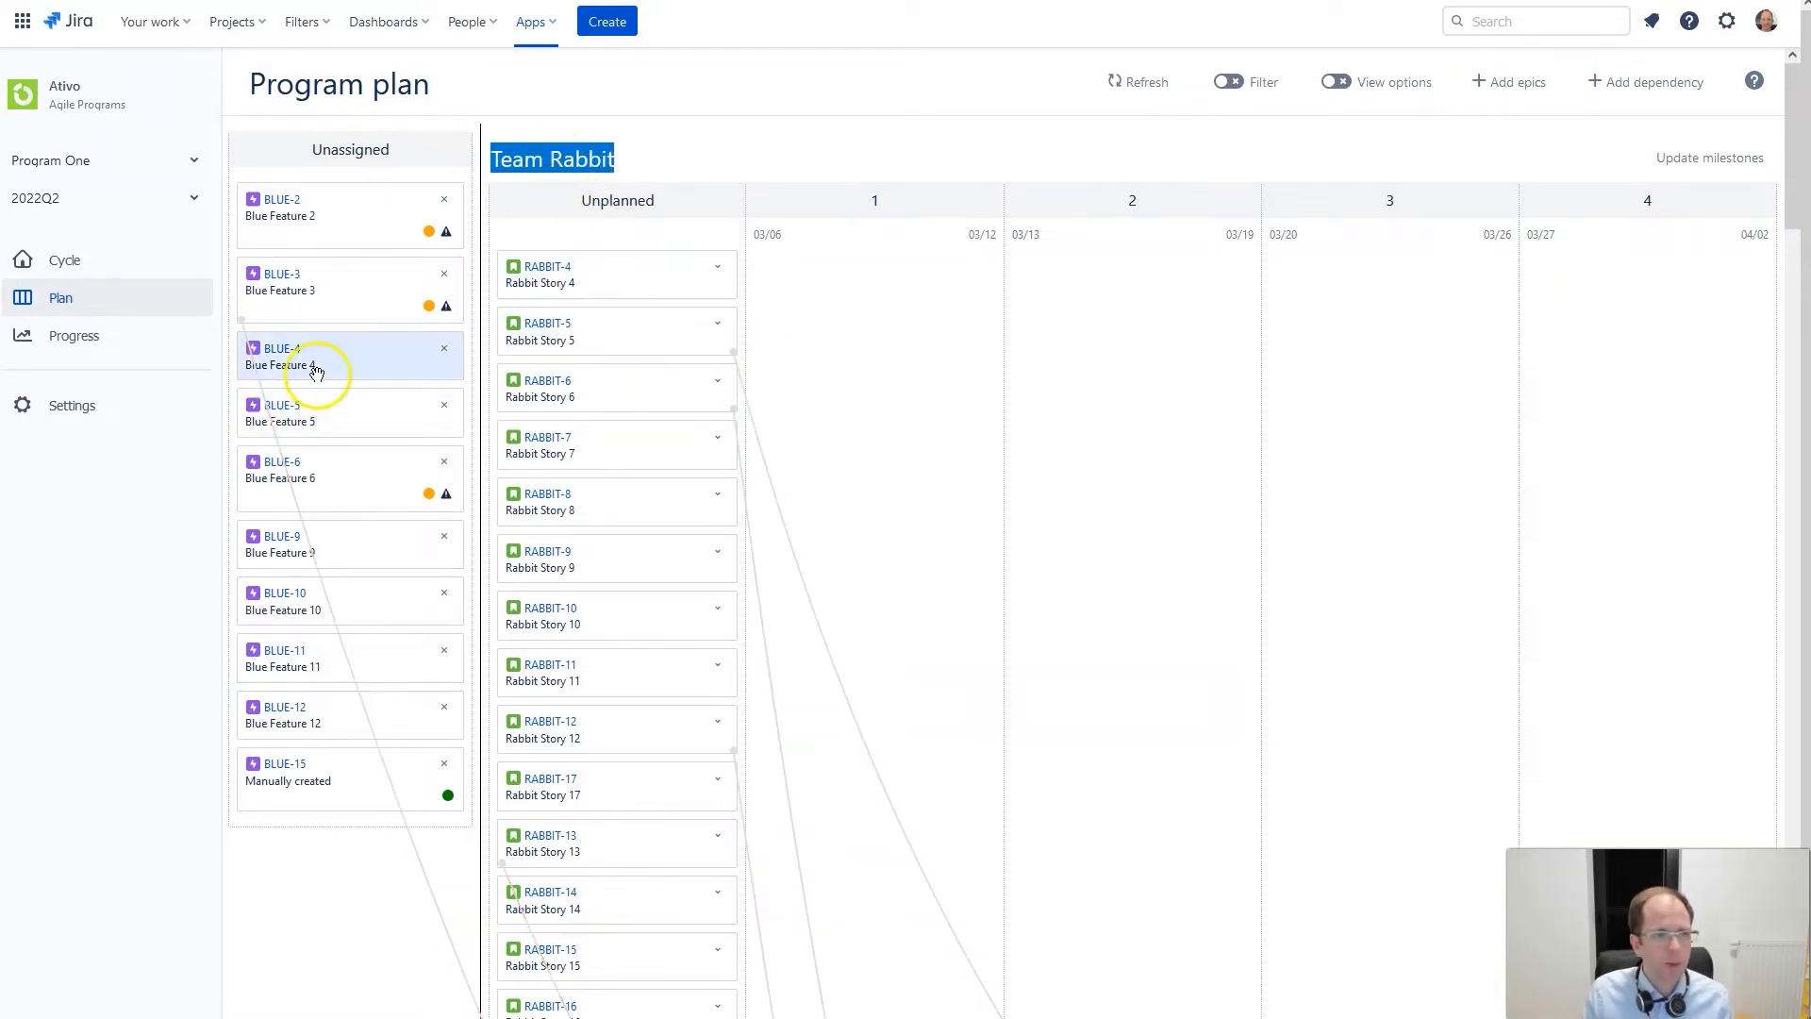
- Assign epic BLUE-4 to Team Rabbit's Unplanned column and plan RABBIT-7 and RABBIT-8 in sprint 1, RABBIT-9 and RABBIT-10 in sprint 2
left_click_drag(317, 375, 625, 294)
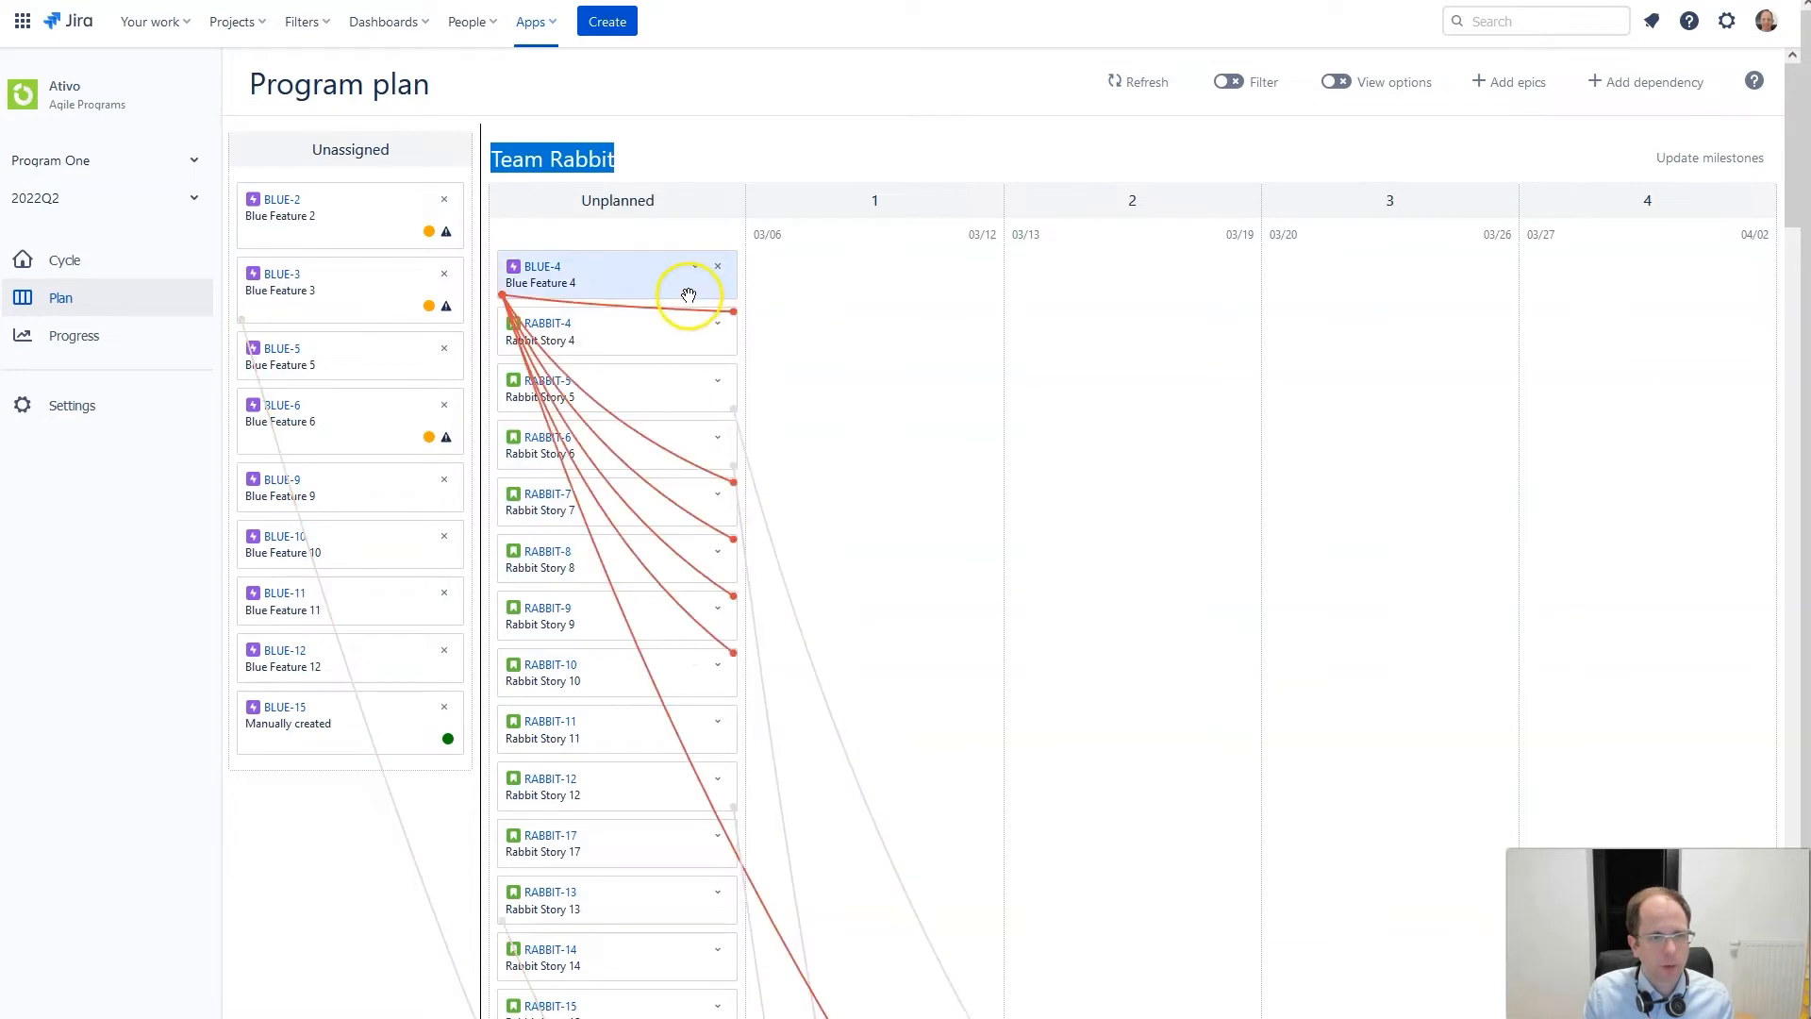
left_click_drag(632, 505, 940, 374)
left_click_drag(615, 506, 881, 388)
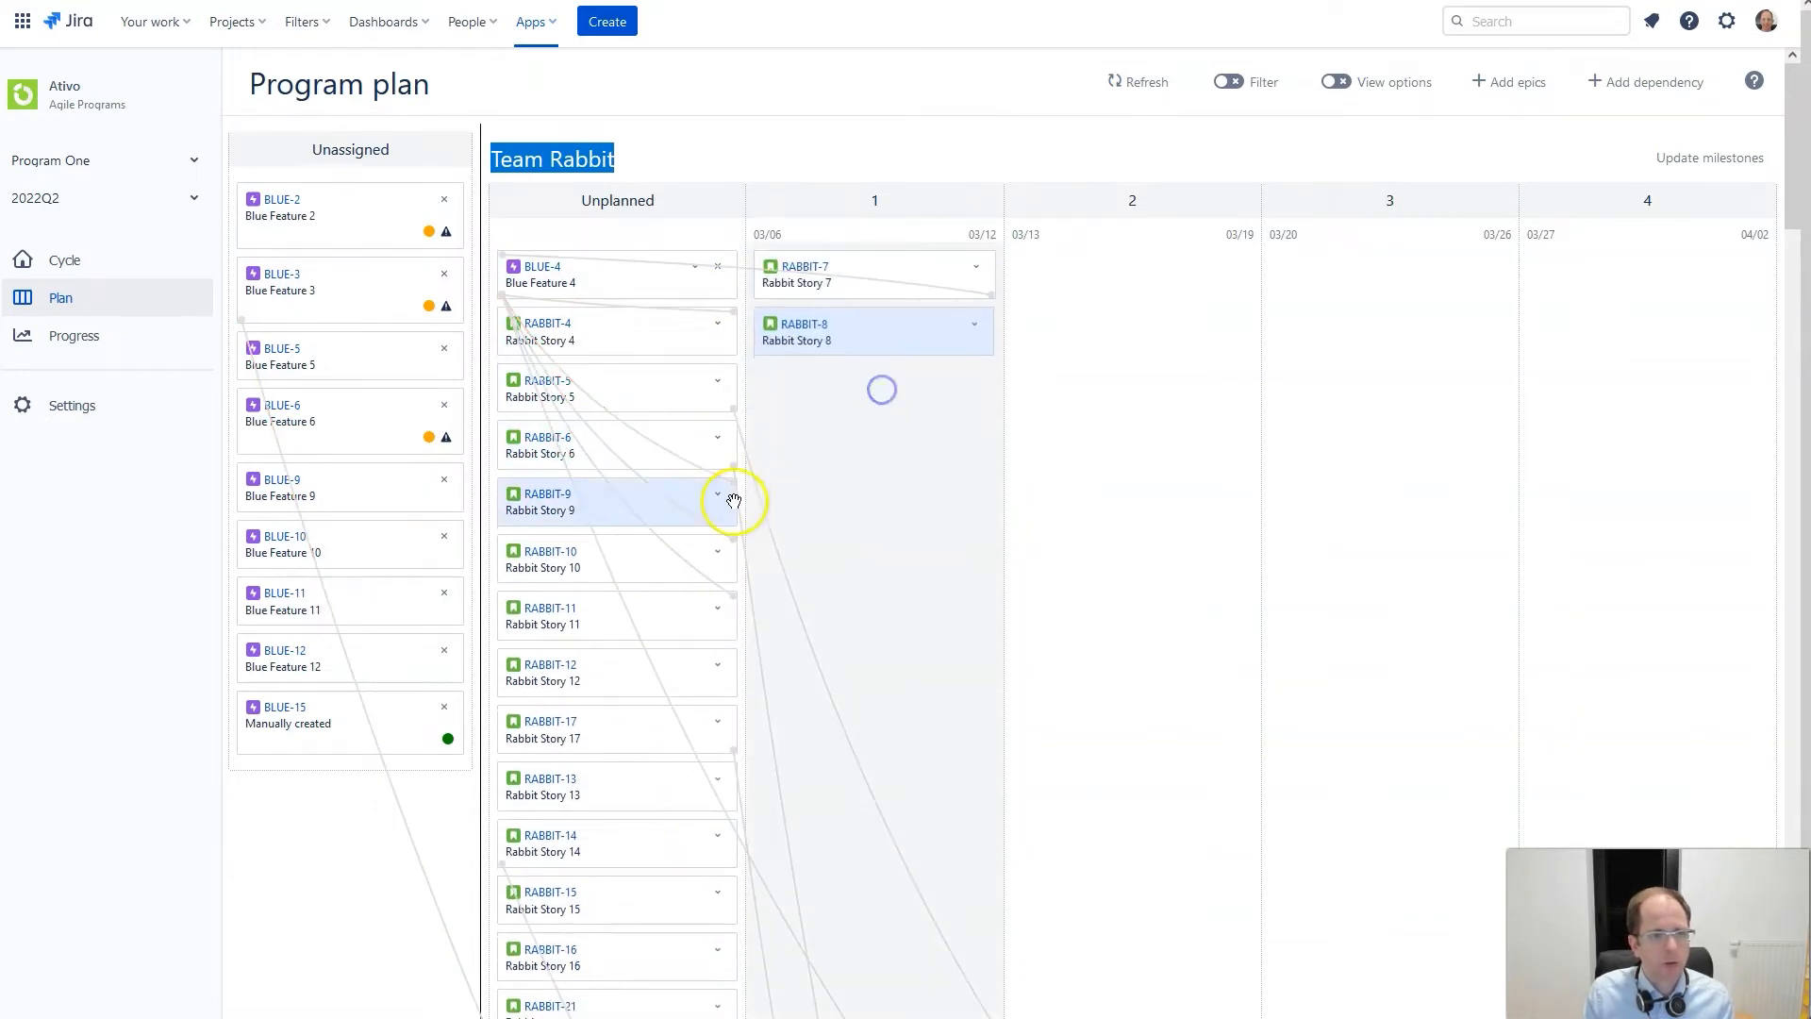
left_click_drag(621, 505, 1149, 319)
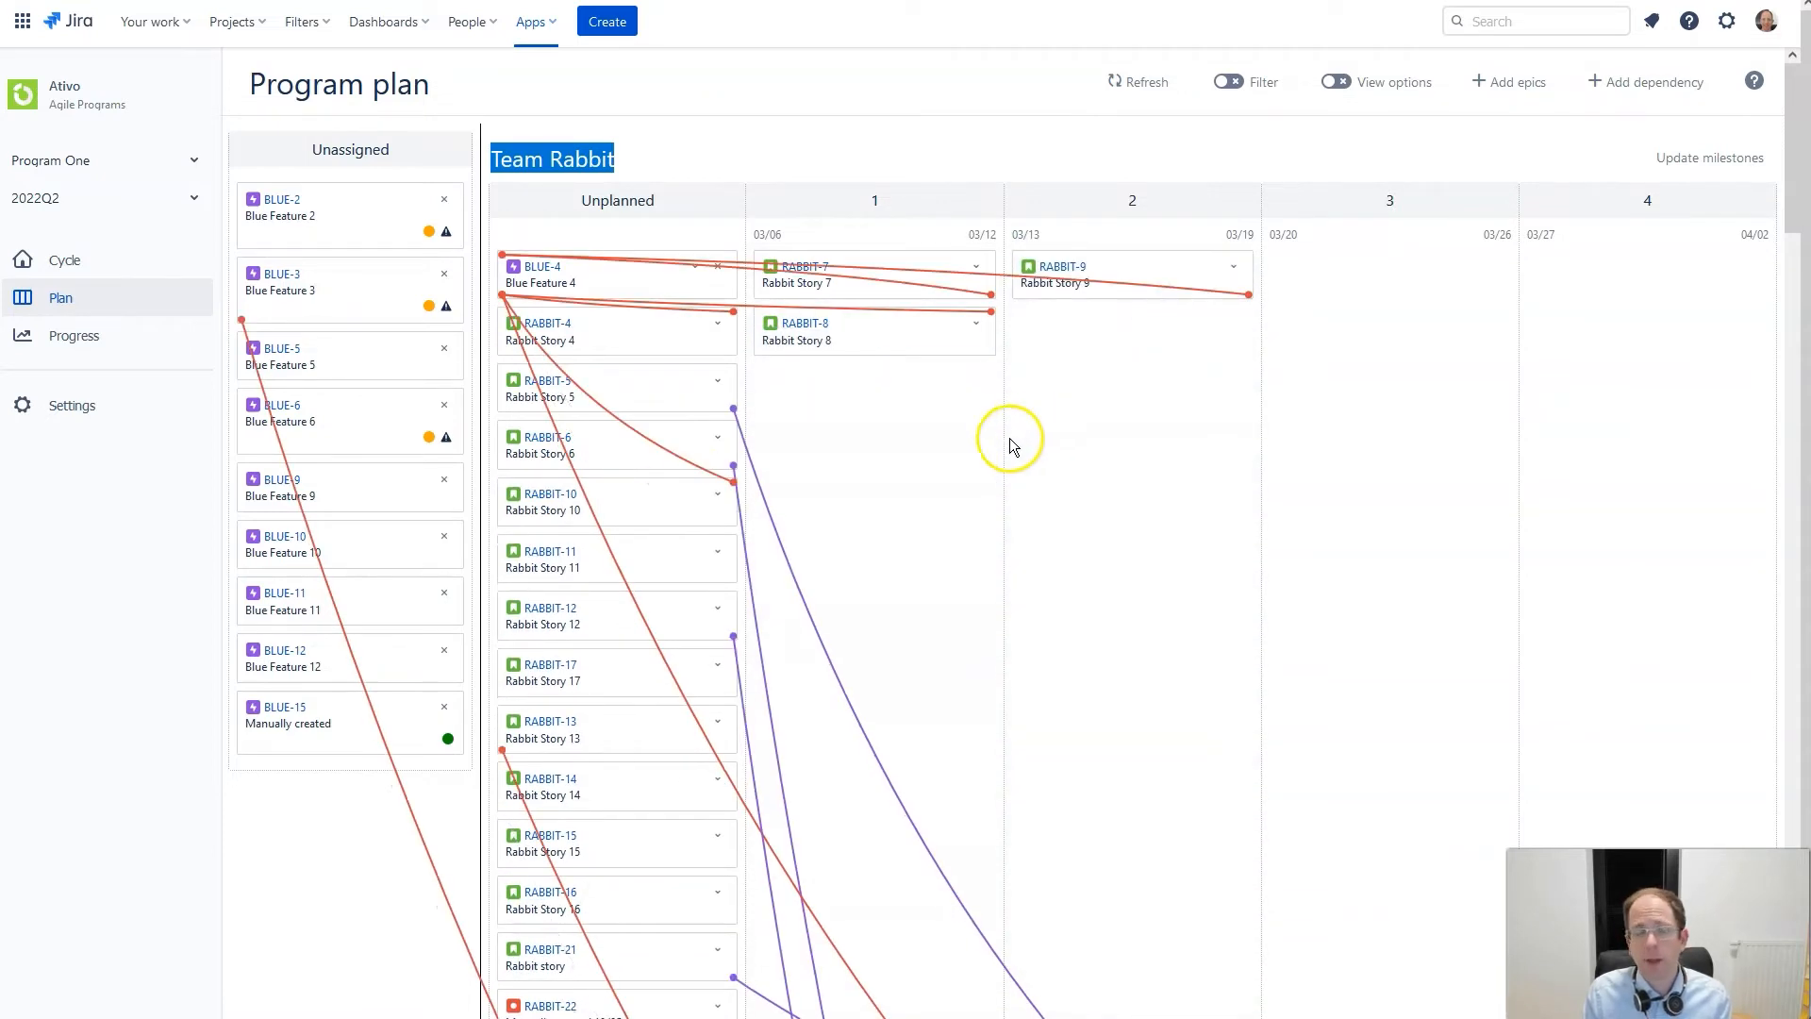
left_click_drag(597, 494, 1171, 355)
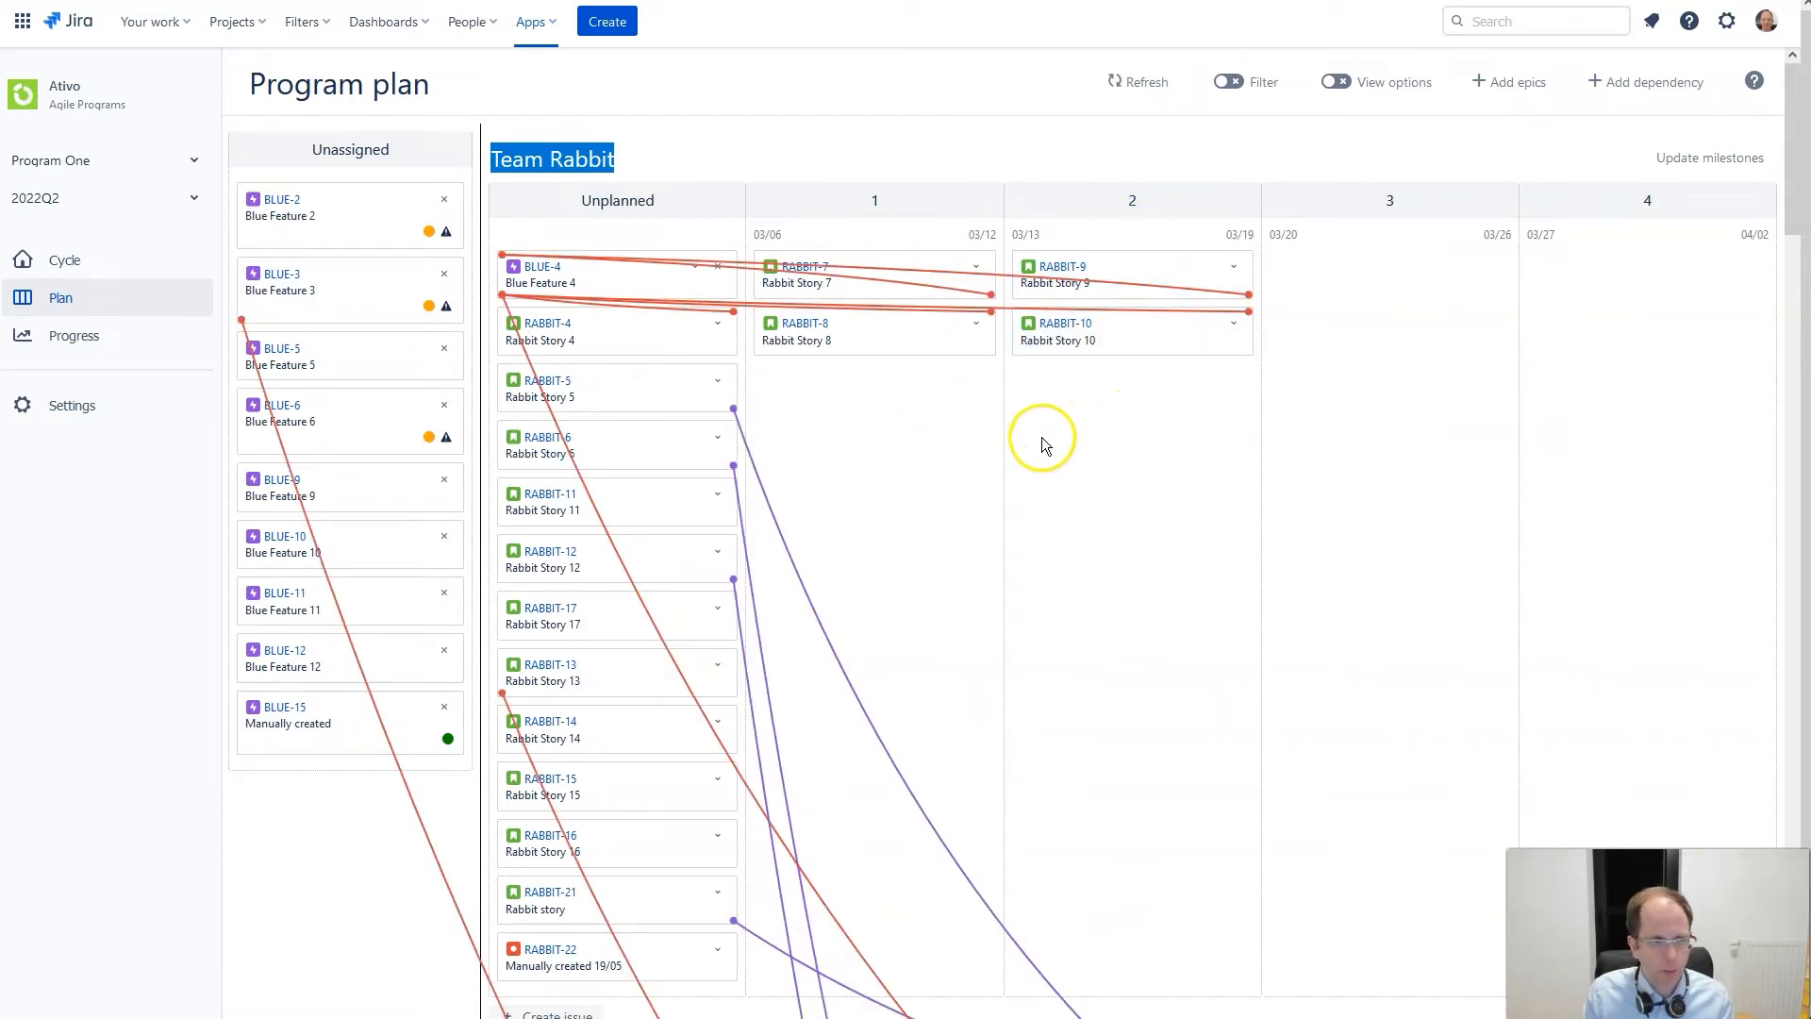
- Filter the plan to epic BLUE-4 (Blue Feature 4) and include its linked issues from all teams
scroll(873, 444, "down", 1)
scroll(874, 444, "up", 1)
left_click(1226, 83)
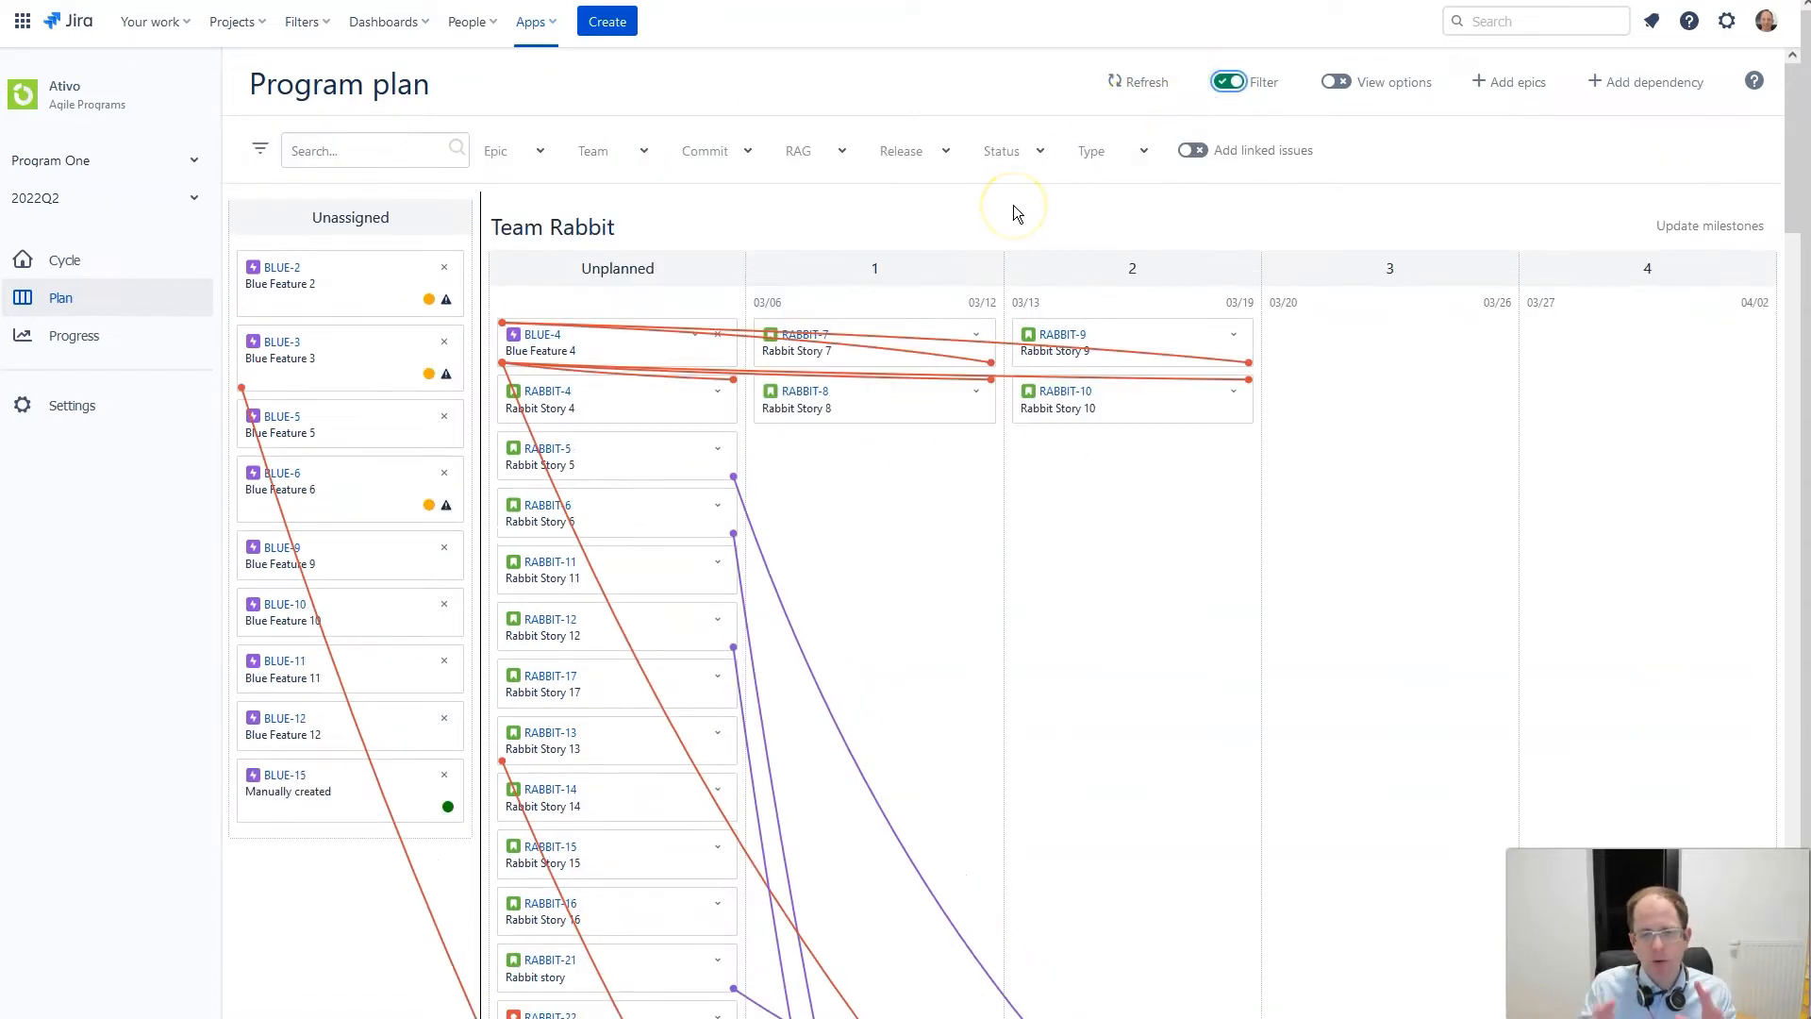
left_click(517, 151)
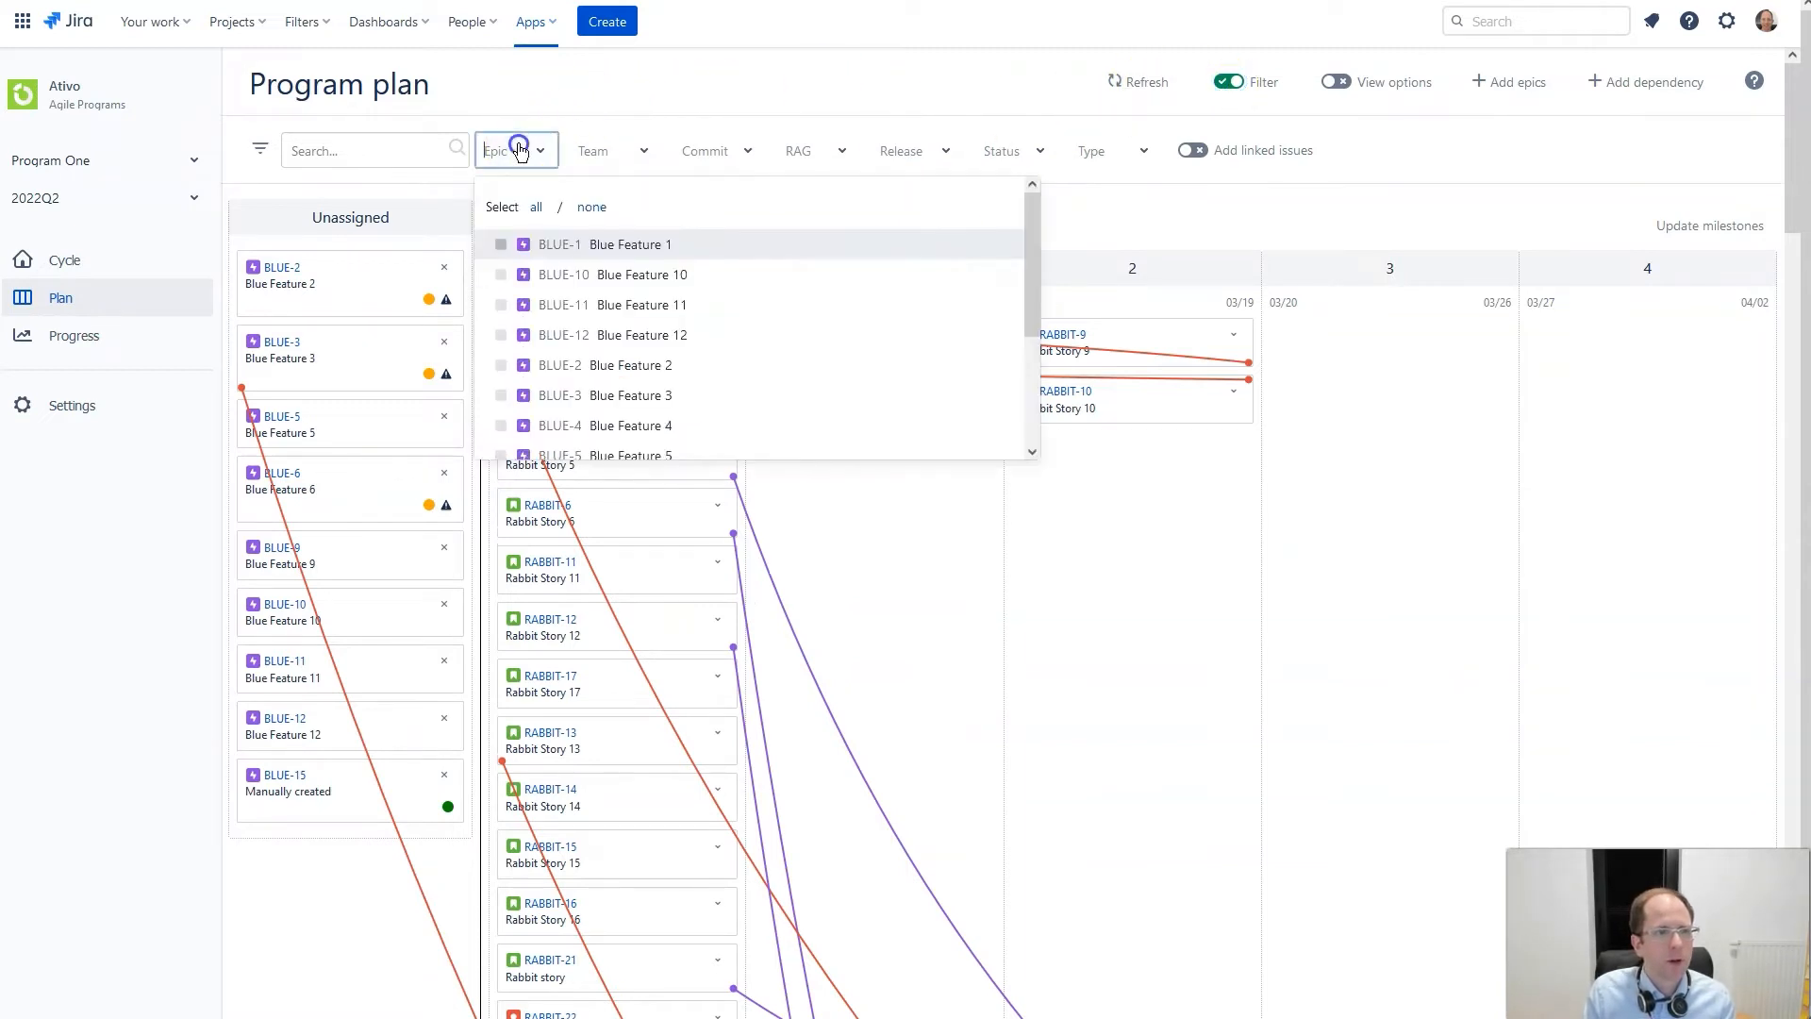
left_click(615, 424)
left_click(1123, 457)
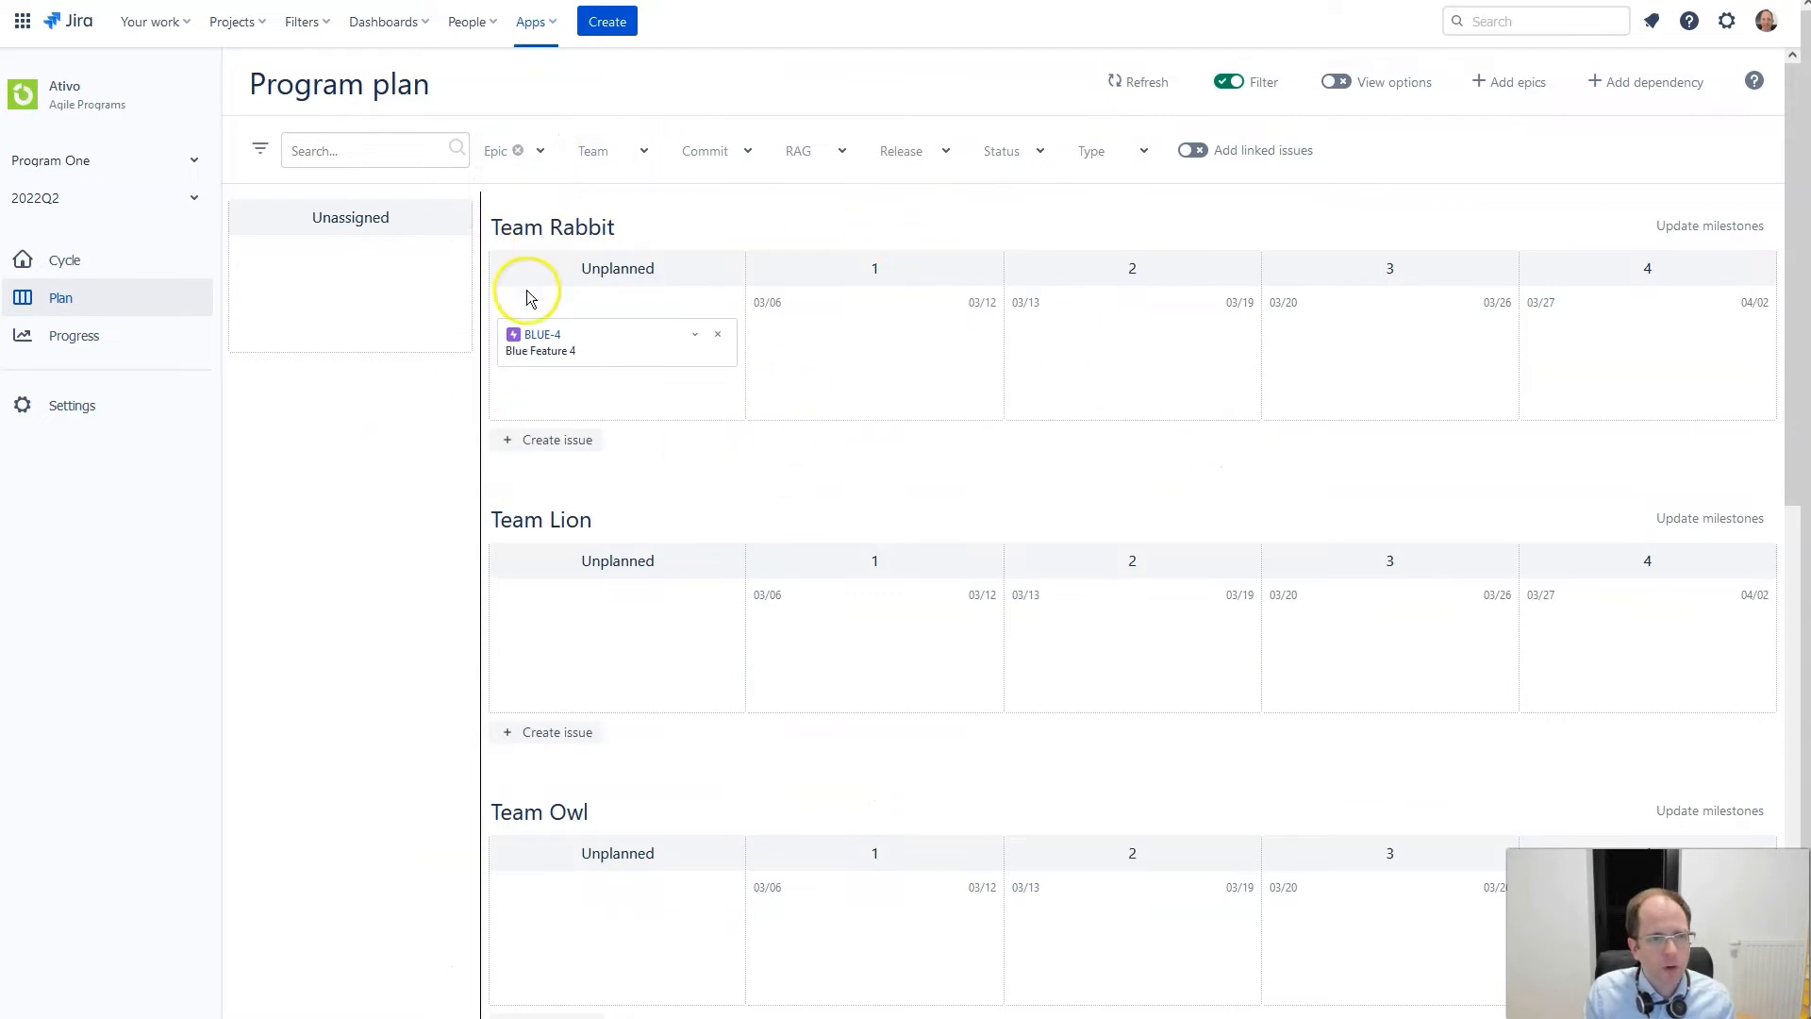
left_click(1192, 150)
left_click(1373, 249)
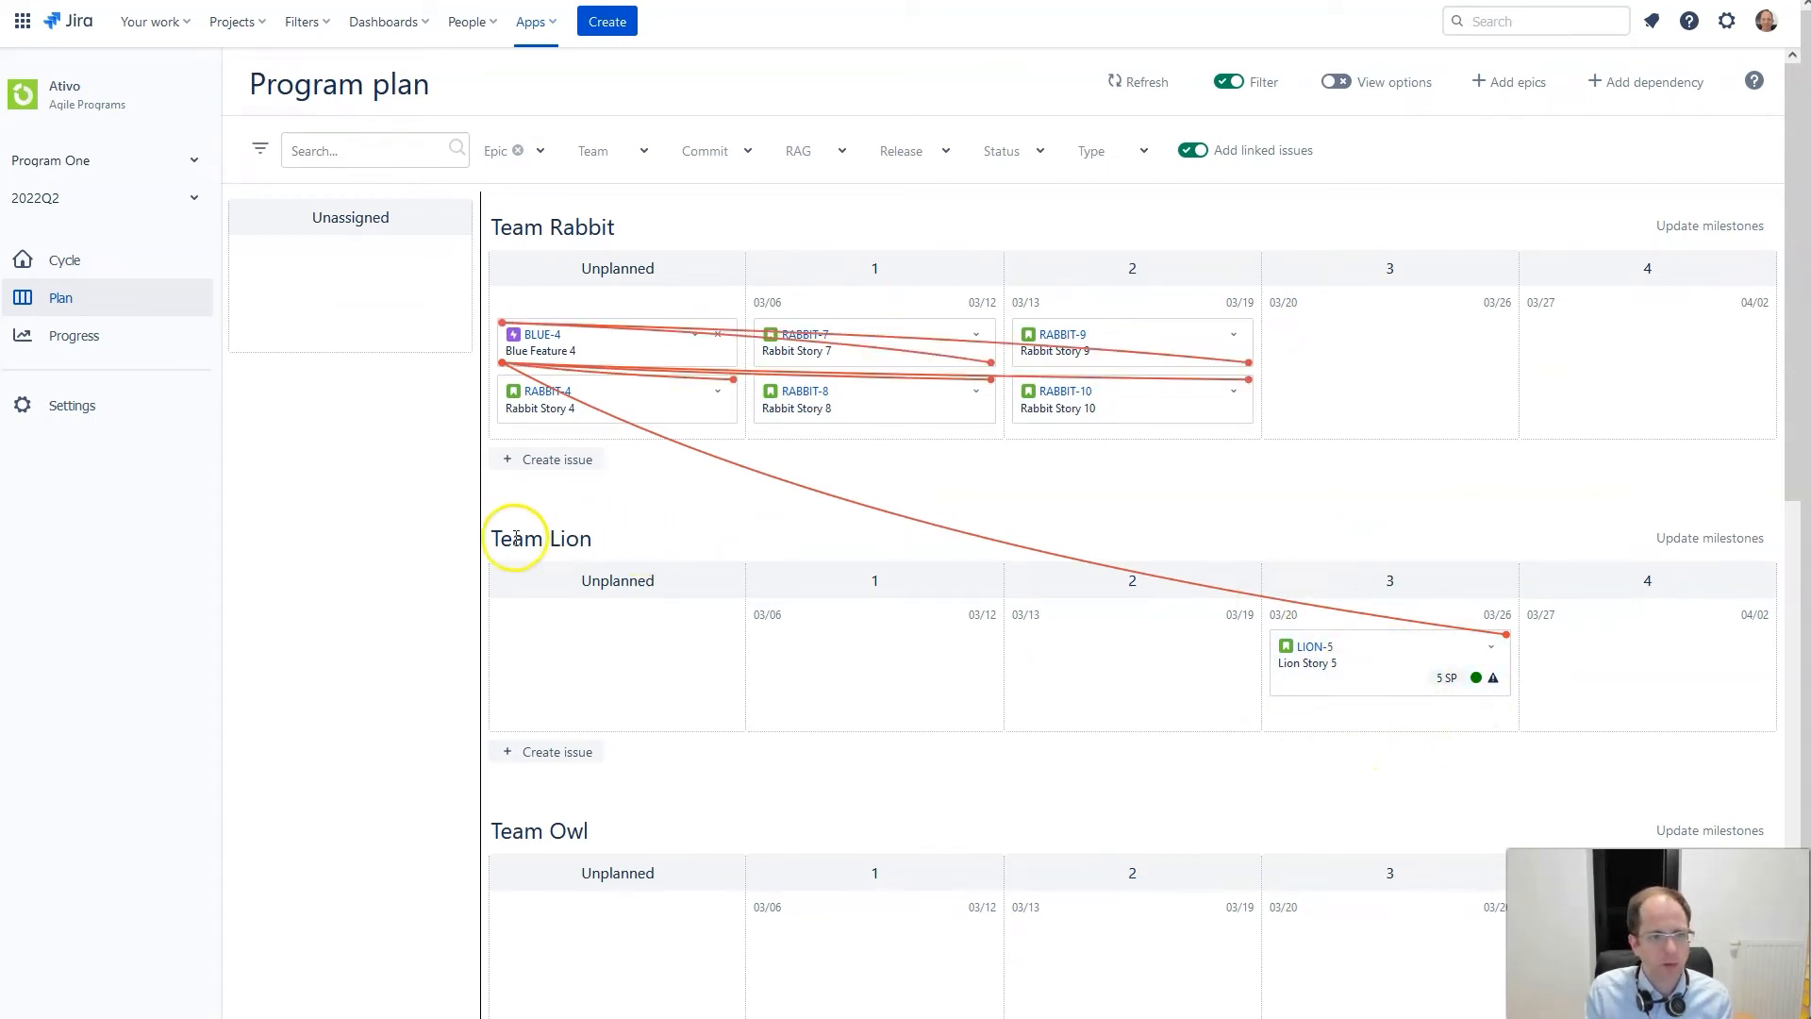
left_click_drag(512, 539, 596, 540)
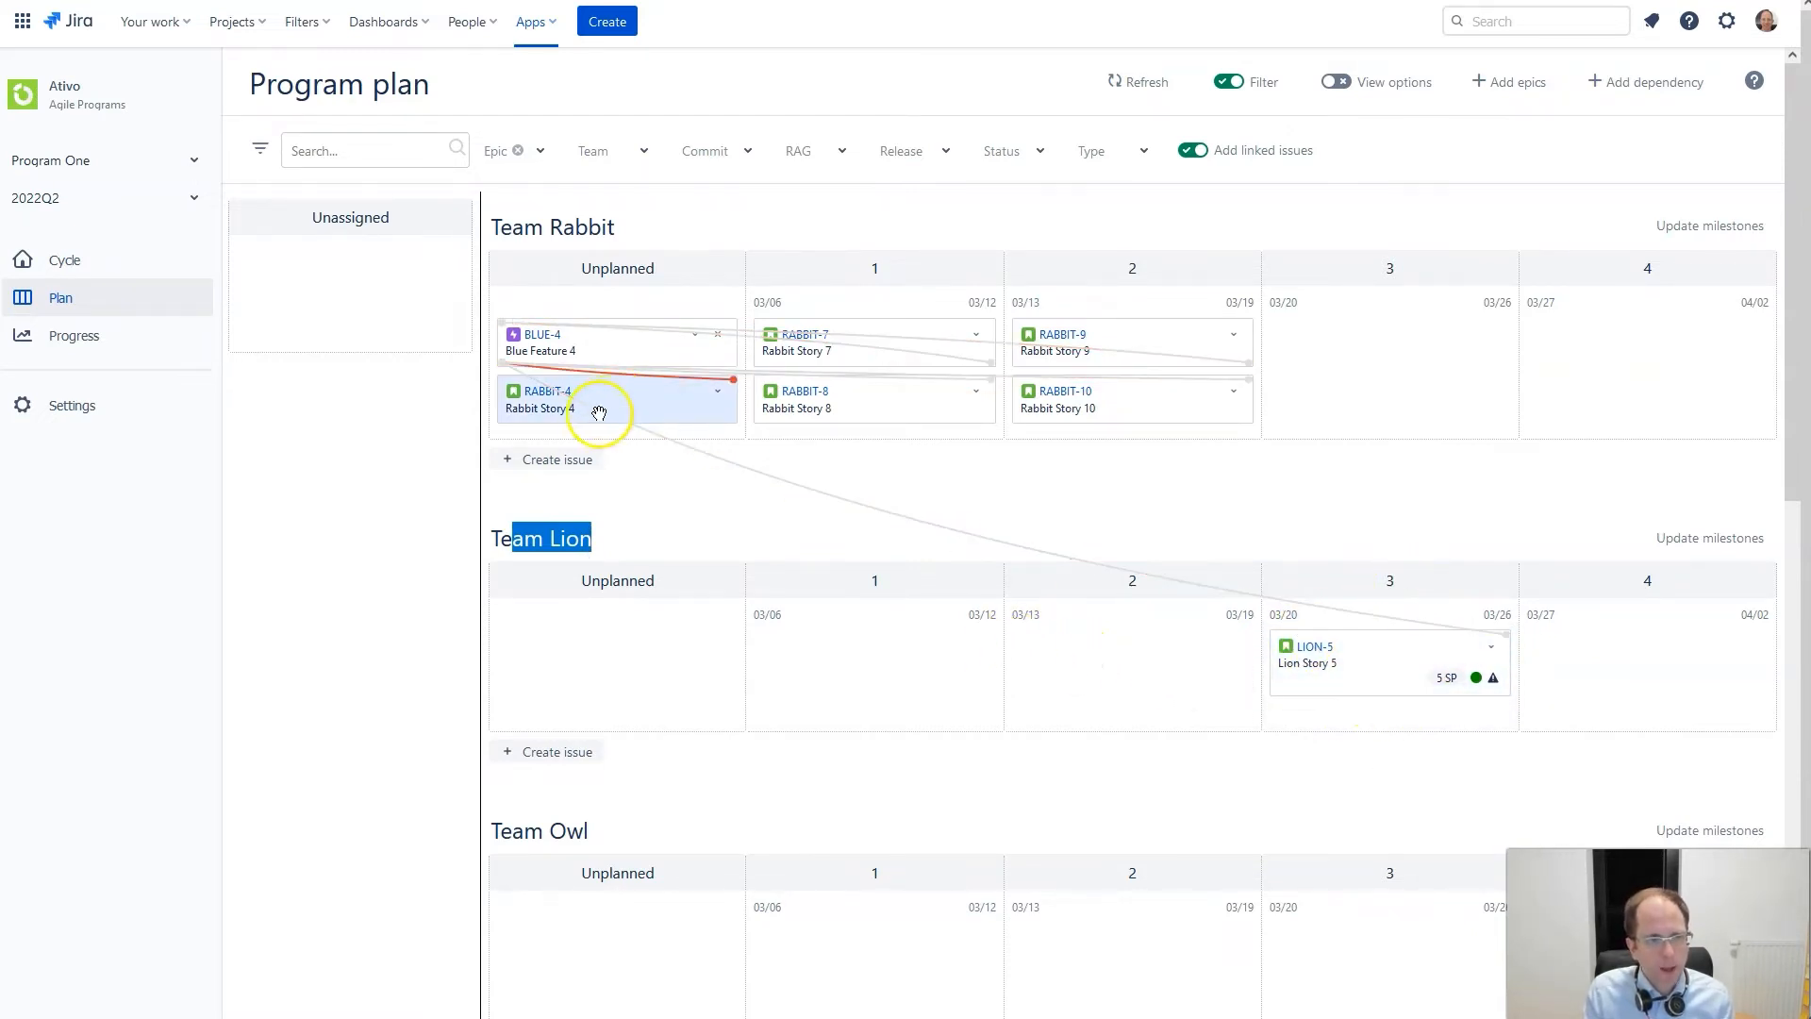
- Move story RABBIT-4 and epic BLUE-4 to Team Rabbit's sprint 3
left_click_drag(586, 415, 1326, 391)
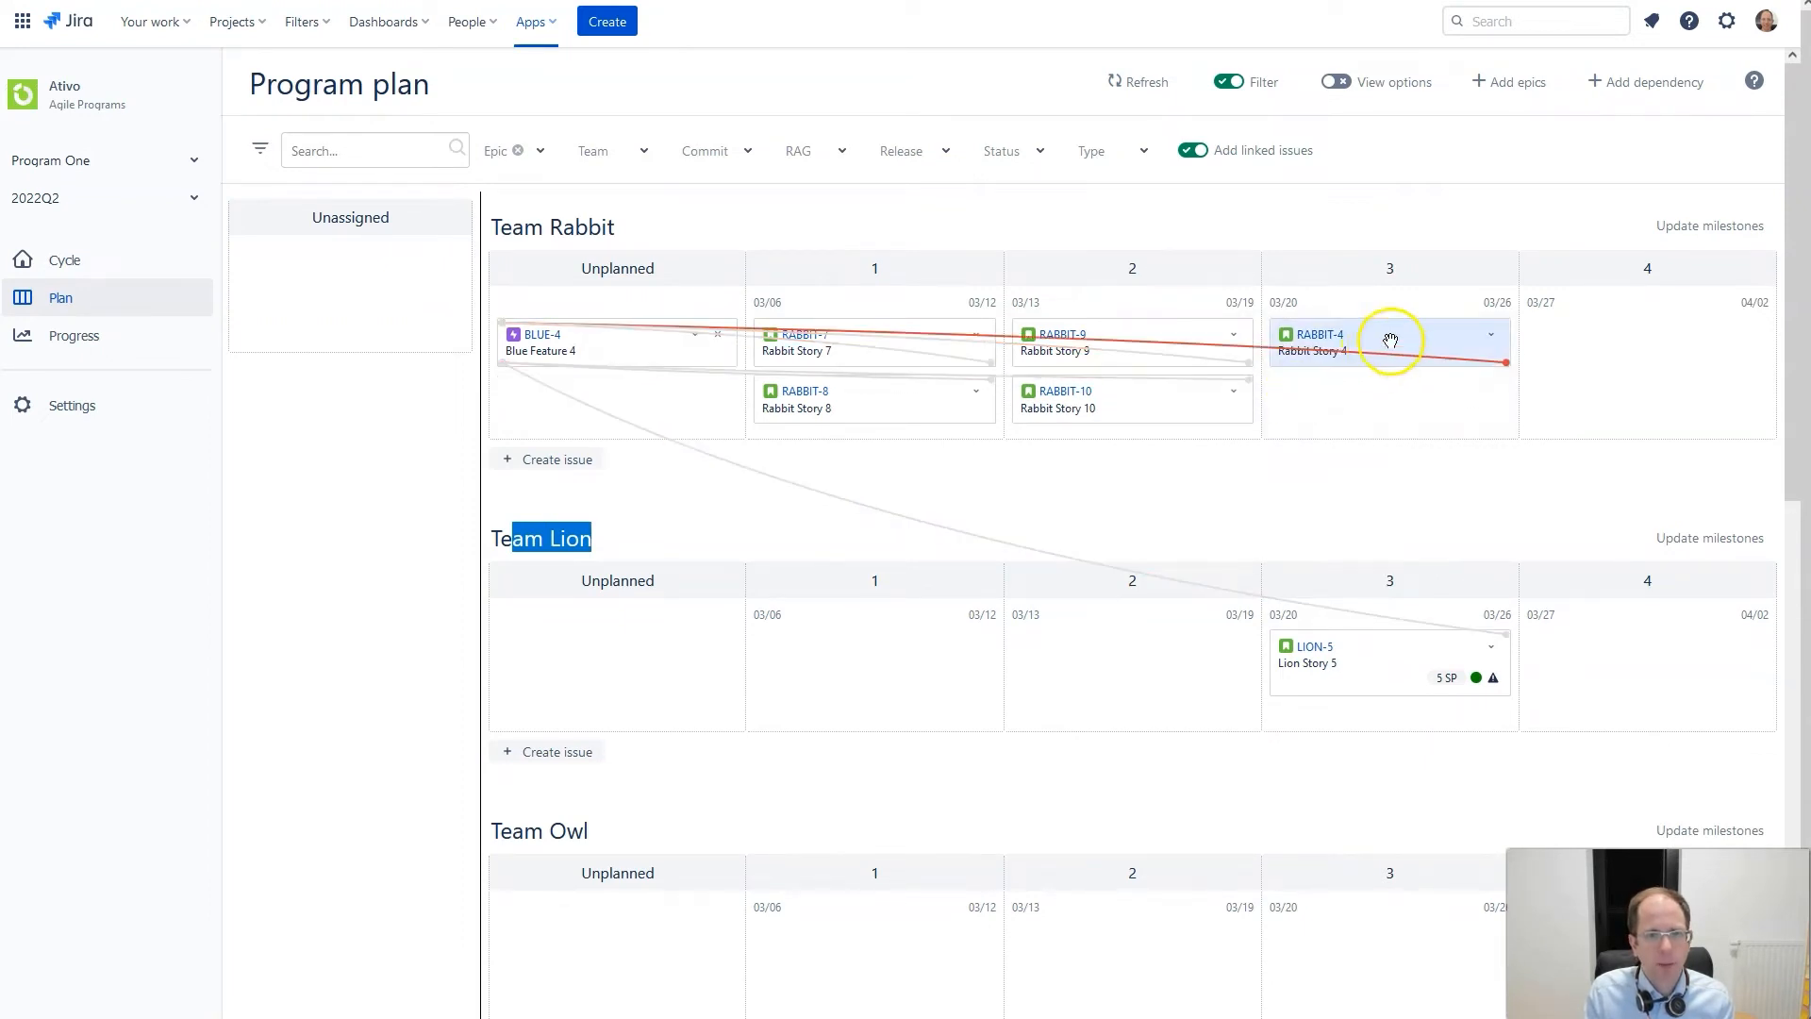
left_click_drag(548, 341, 1412, 340)
left_click(1164, 500)
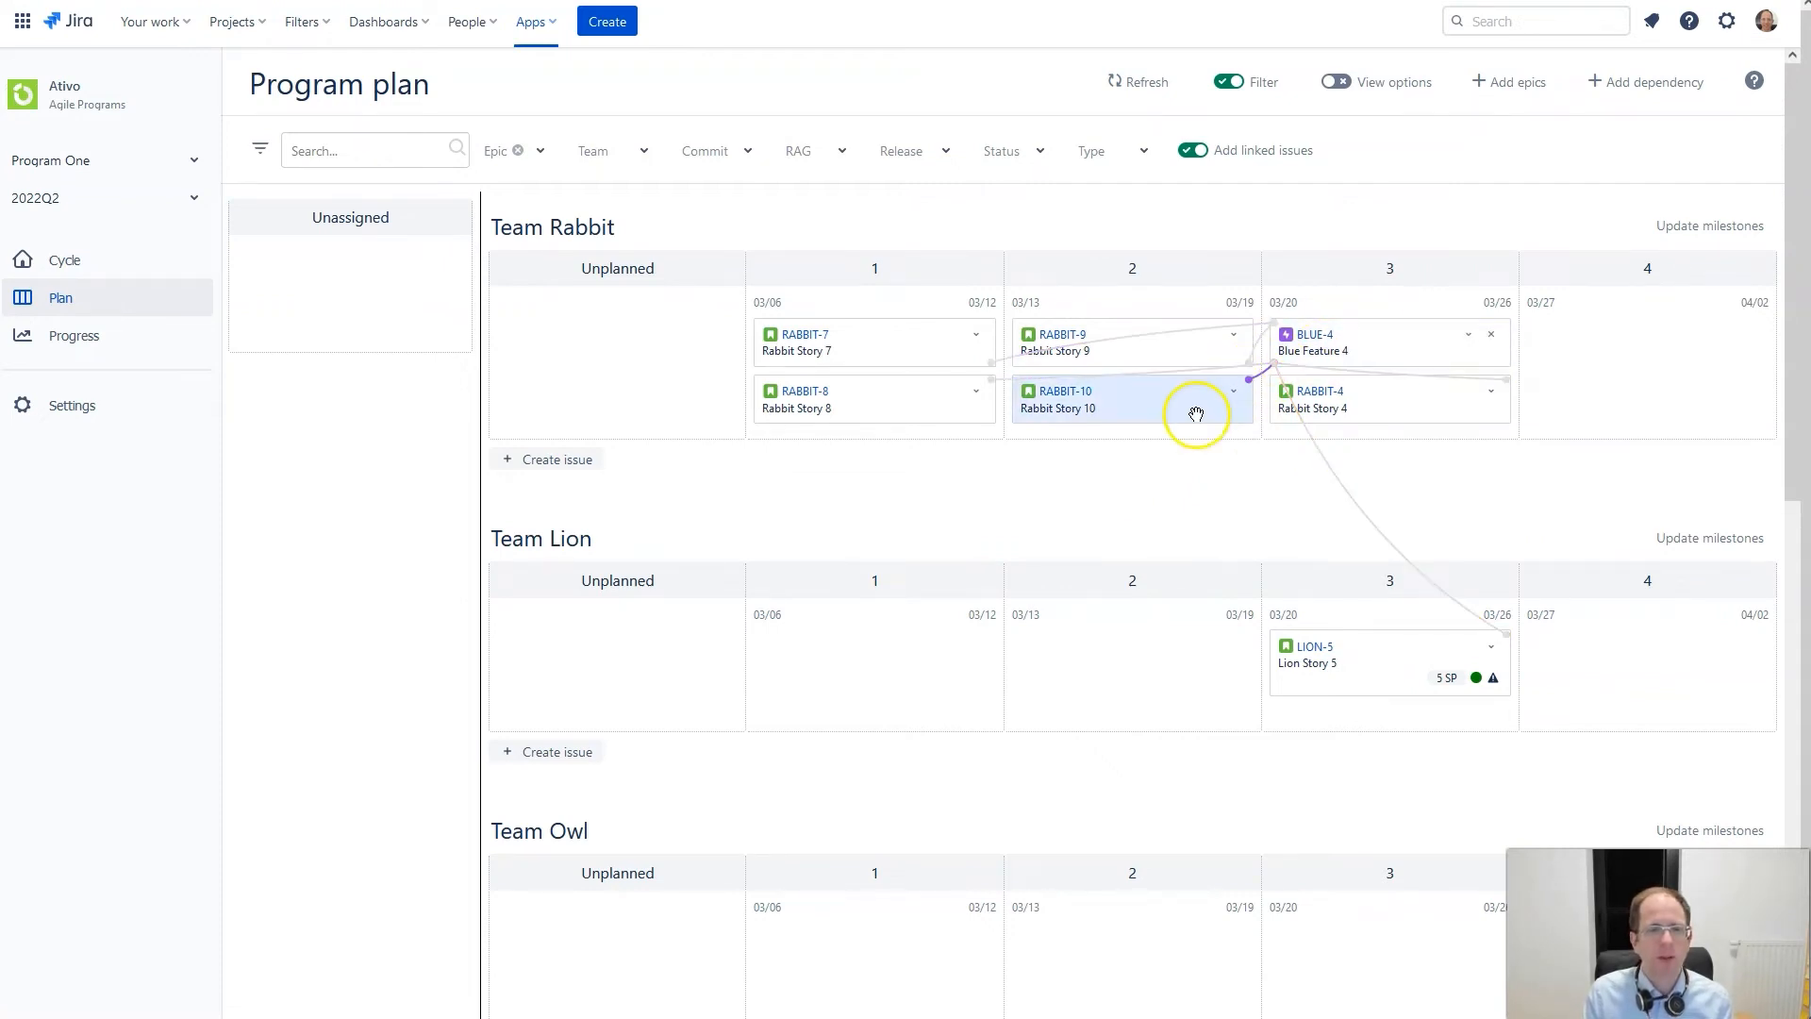
- Examine the dependency lines linking epic BLUE-4 in sprint 3 with stories RABBIT-10 and RABBIT-4
mouse_move(1160, 408)
left_mouse_down()
mouse_move(1192, 408)
mouse_move(1169, 419)
left_mouse_up()
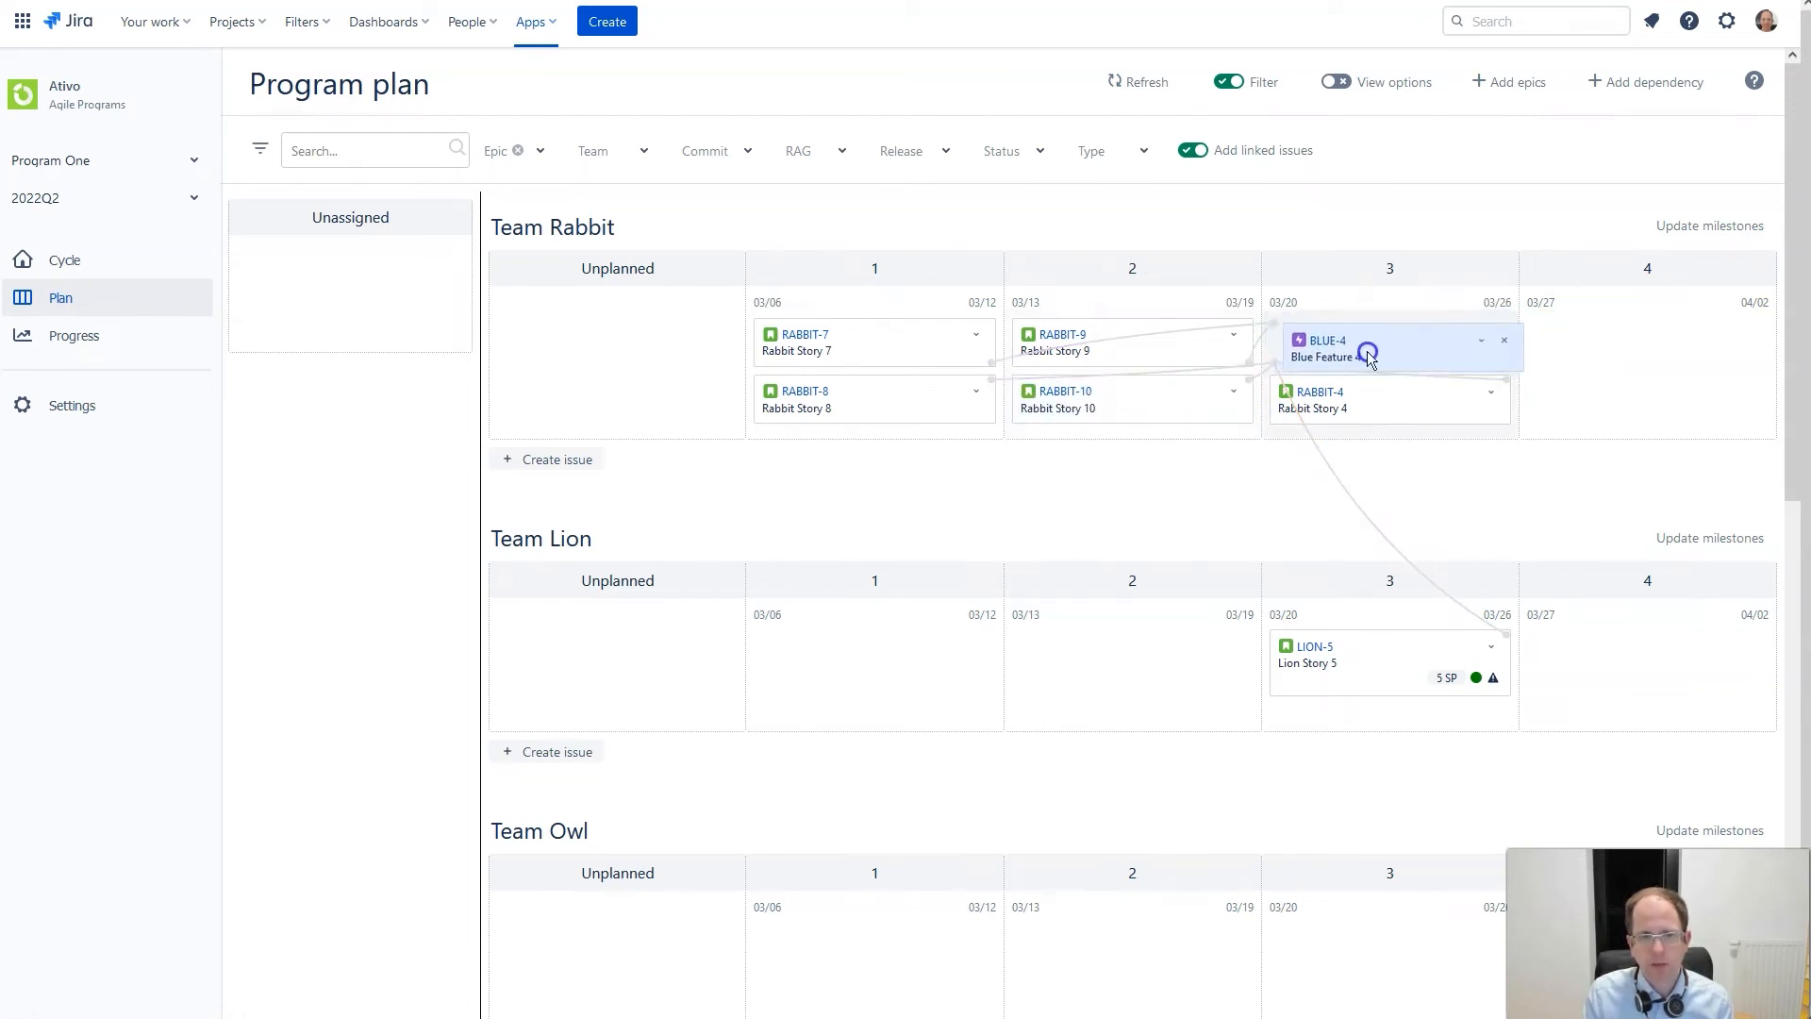
mouse_move(1395, 355)
left_mouse_down()
mouse_move(1449, 392)
mouse_move(1439, 409)
mouse_move(1455, 400)
left_mouse_up()
left_click(1286, 353)
left_click(1474, 386)
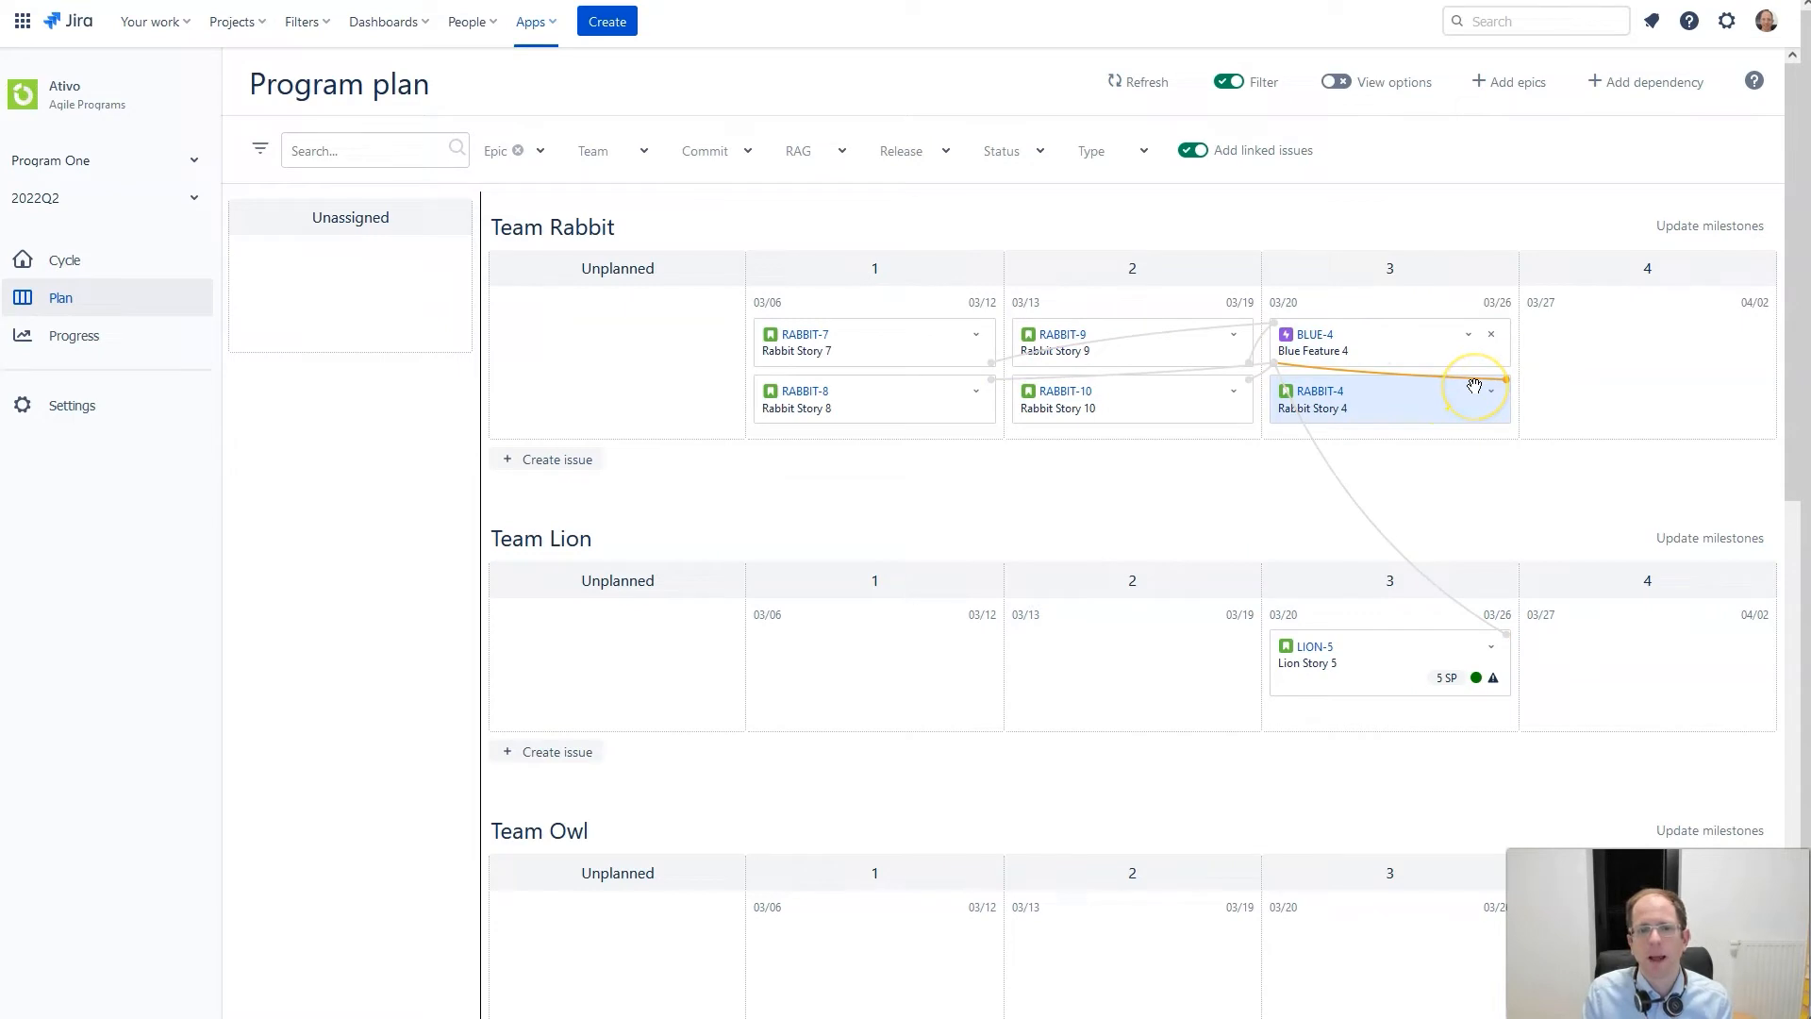
left_click(1404, 354)
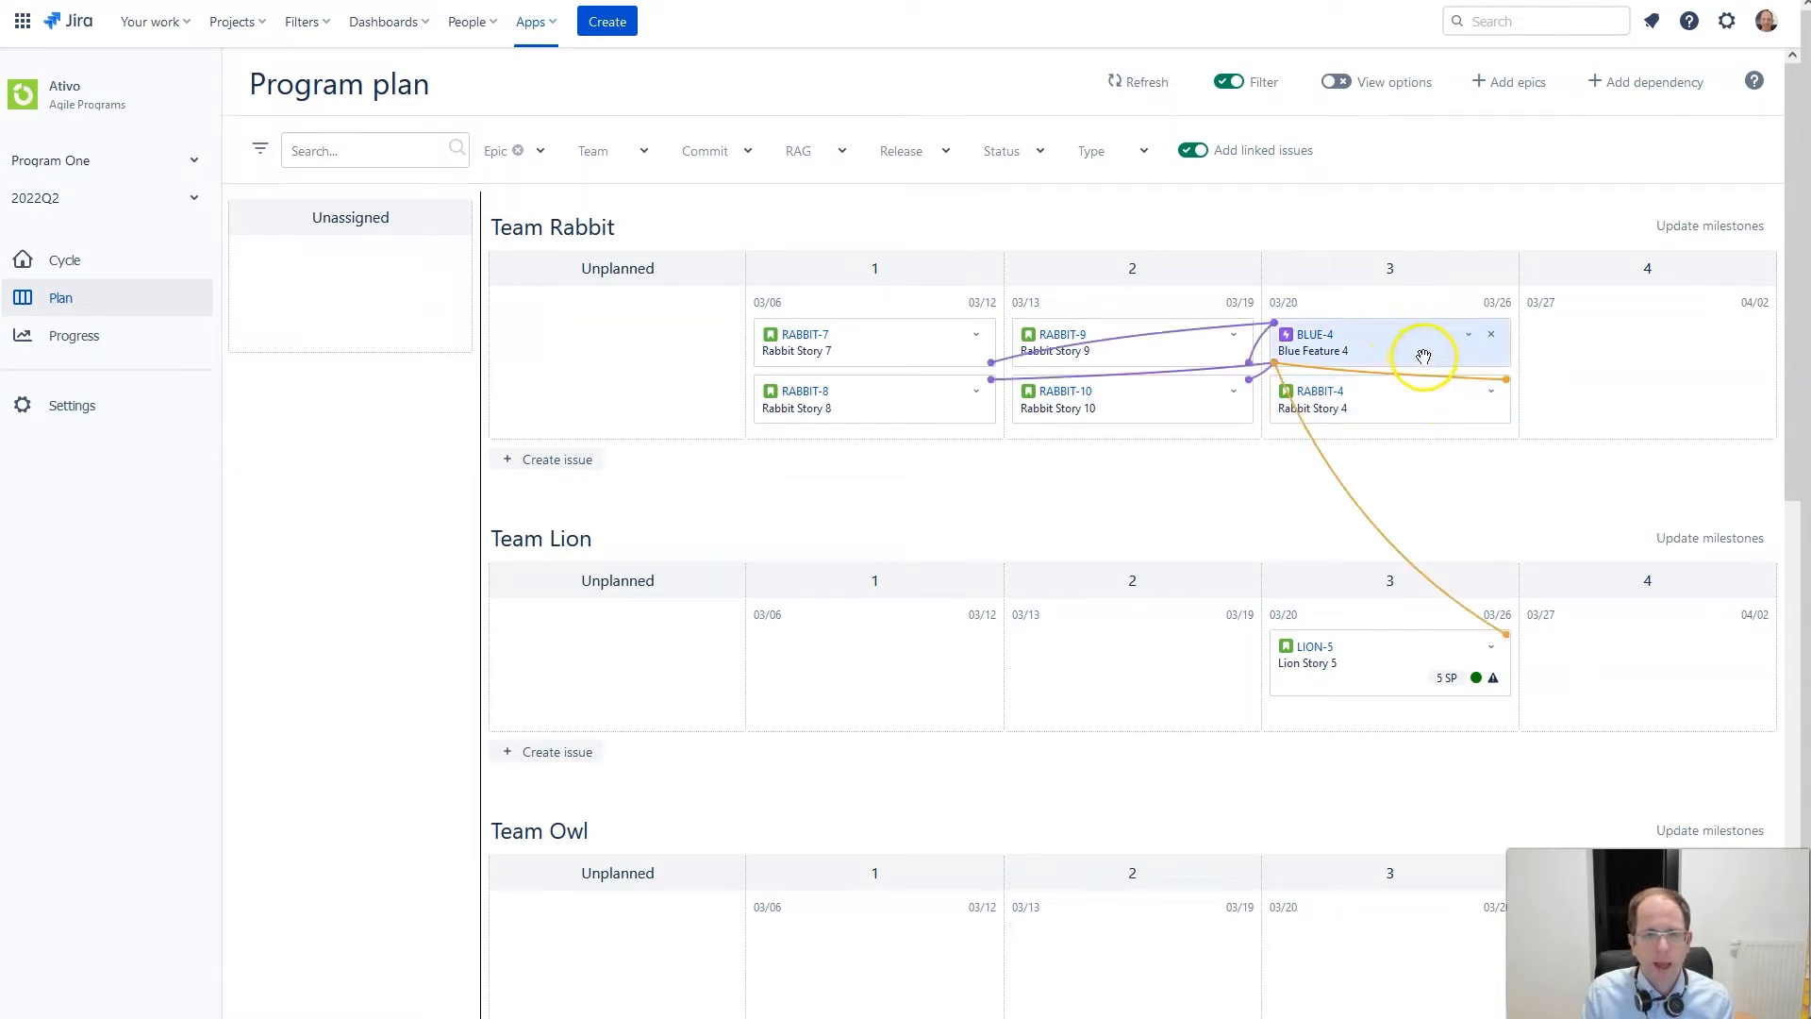
- Move epic BLUE-4 to Team Rabbit's sprint 2 and examine its dependency line to RABBIT-4 in sprint 3
left_click_drag(1424, 356, 1111, 337)
left_click(1167, 338)
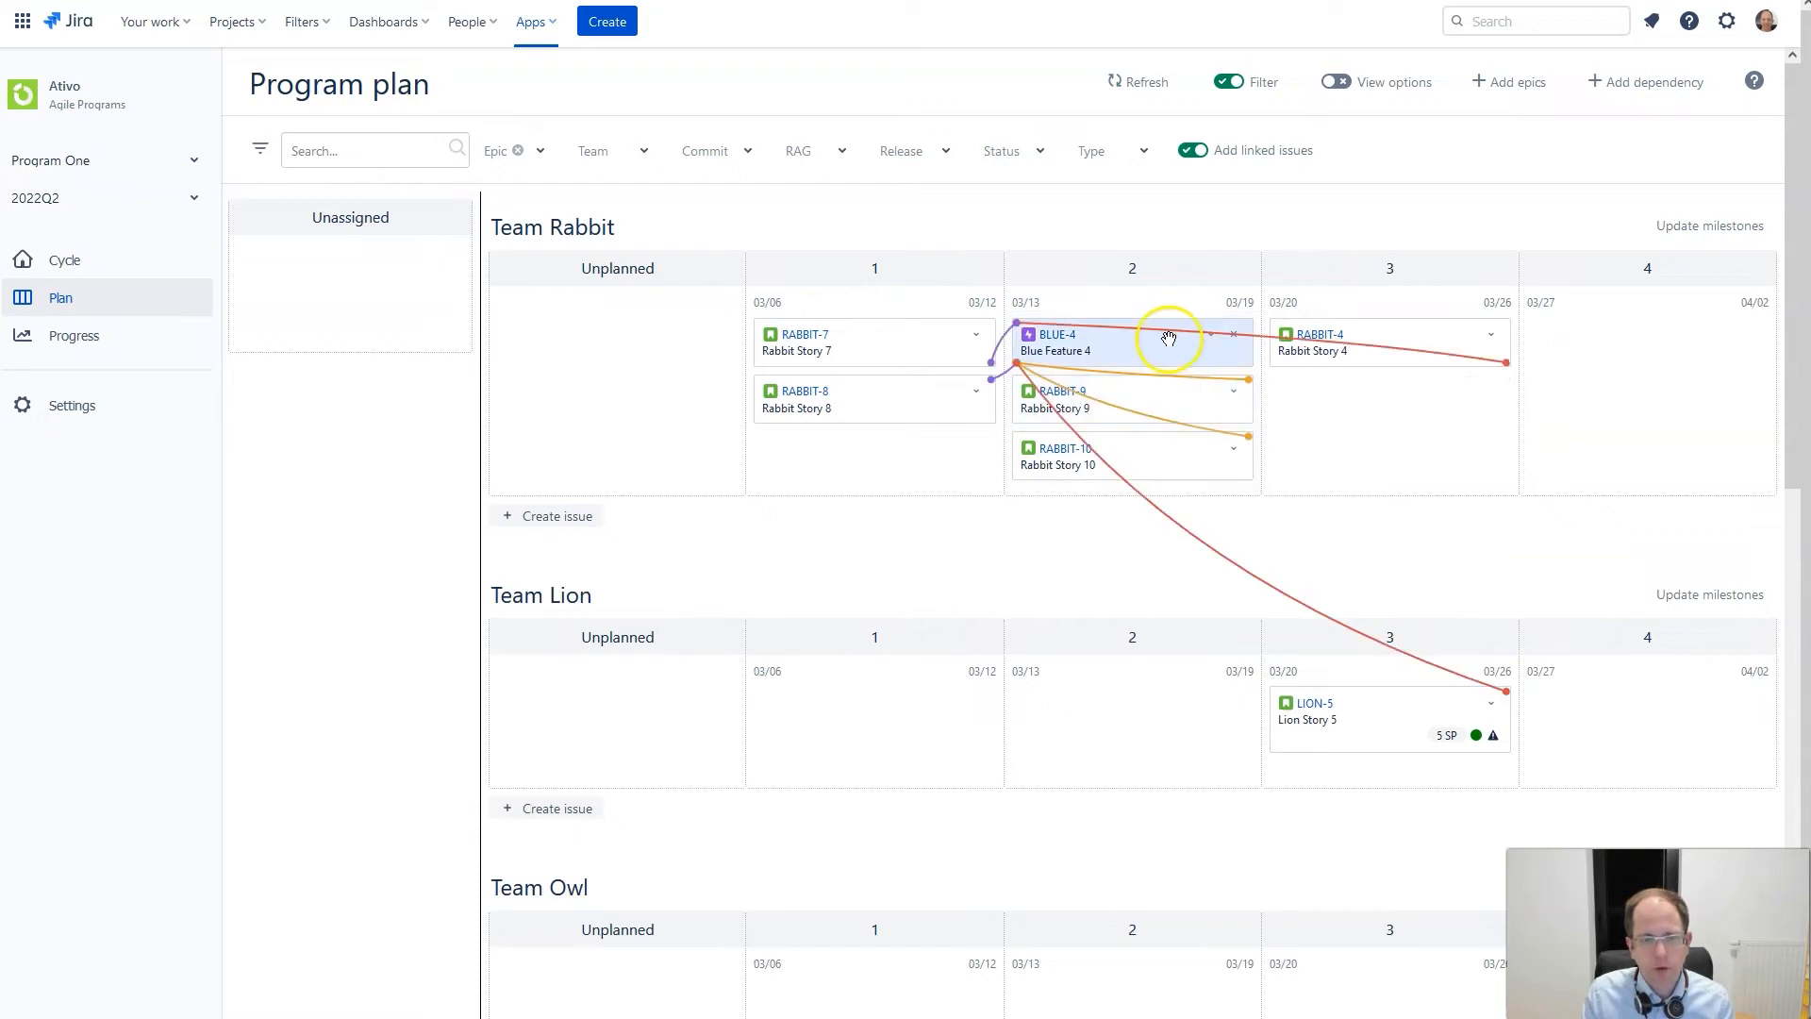
left_click(1333, 349)
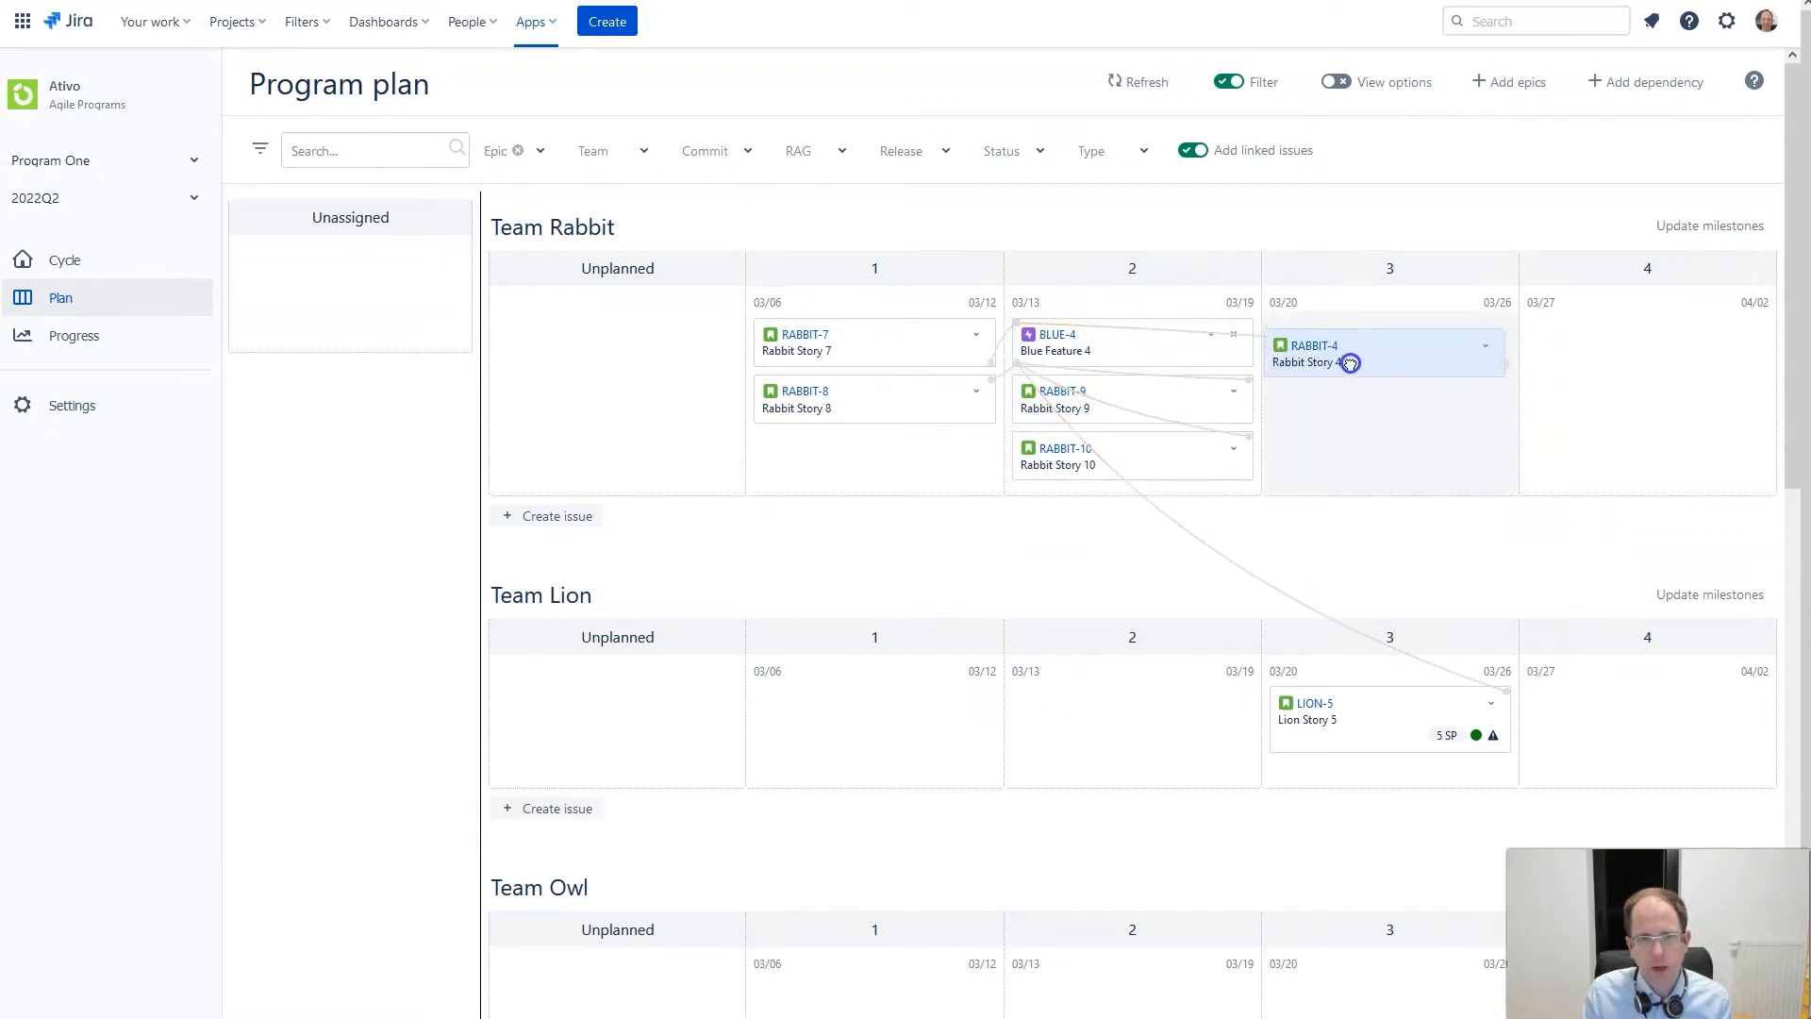
left_click(1385, 274)
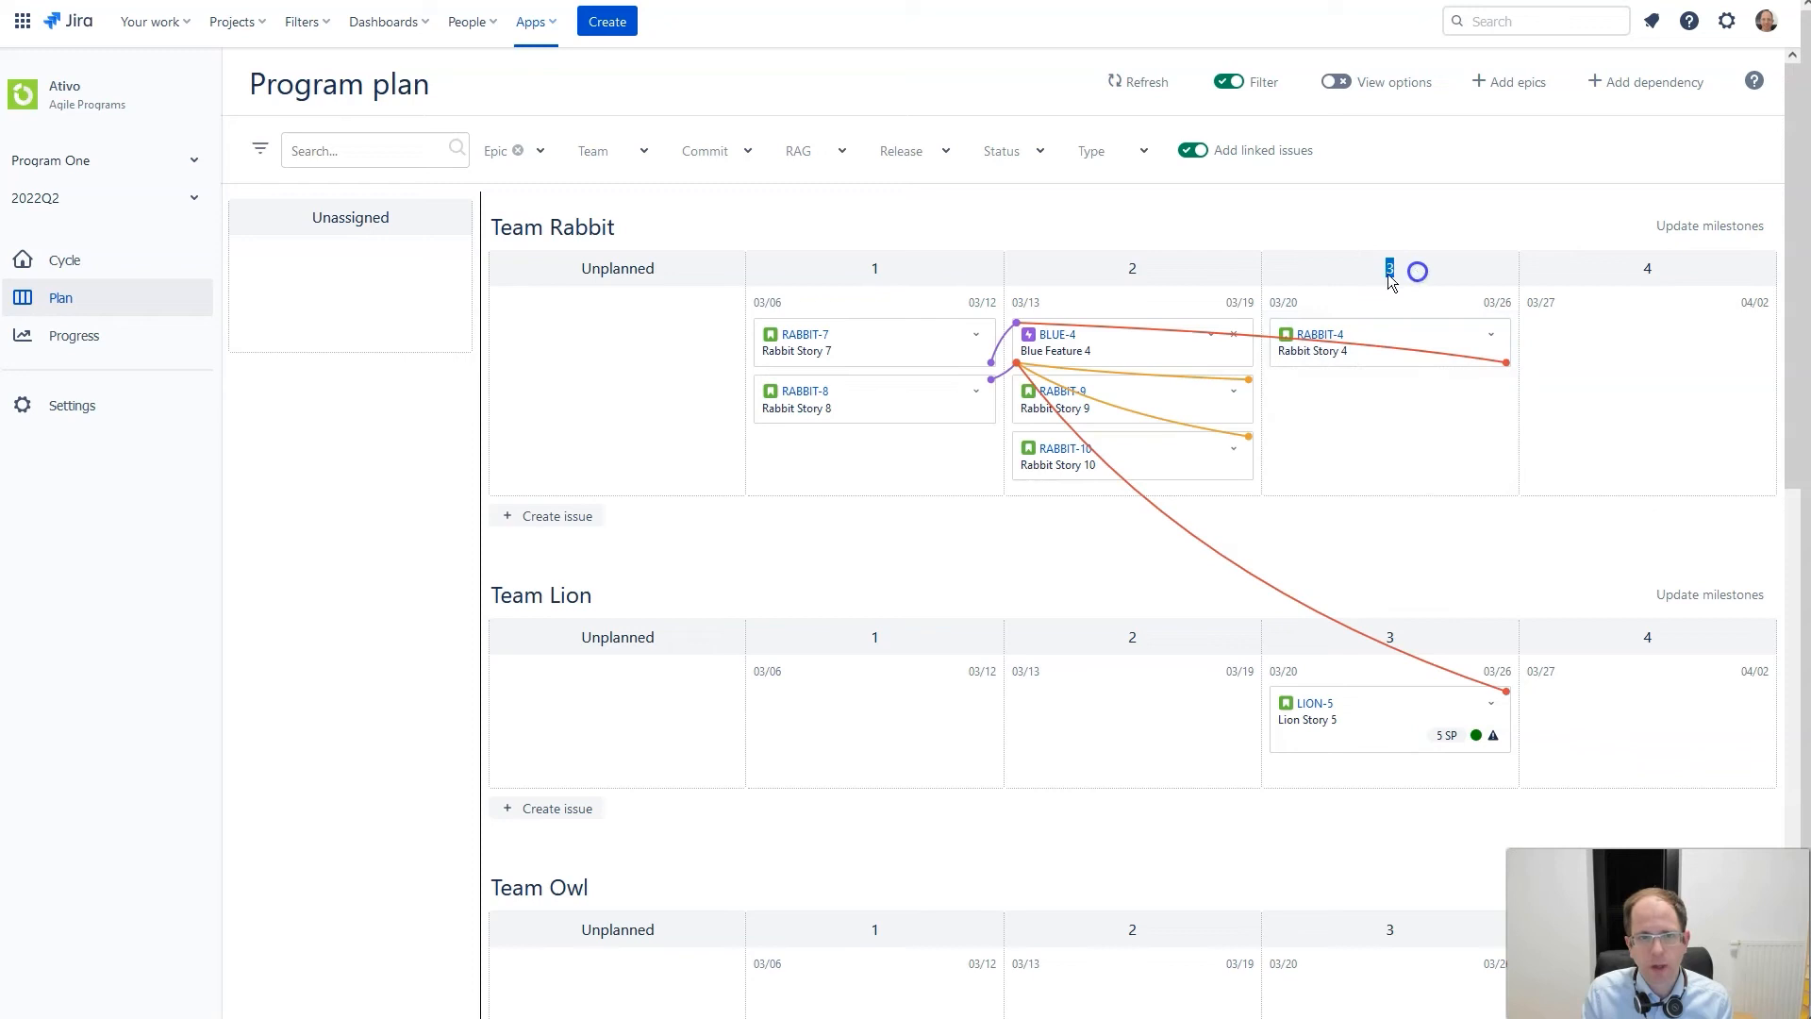
left_click(1162, 359)
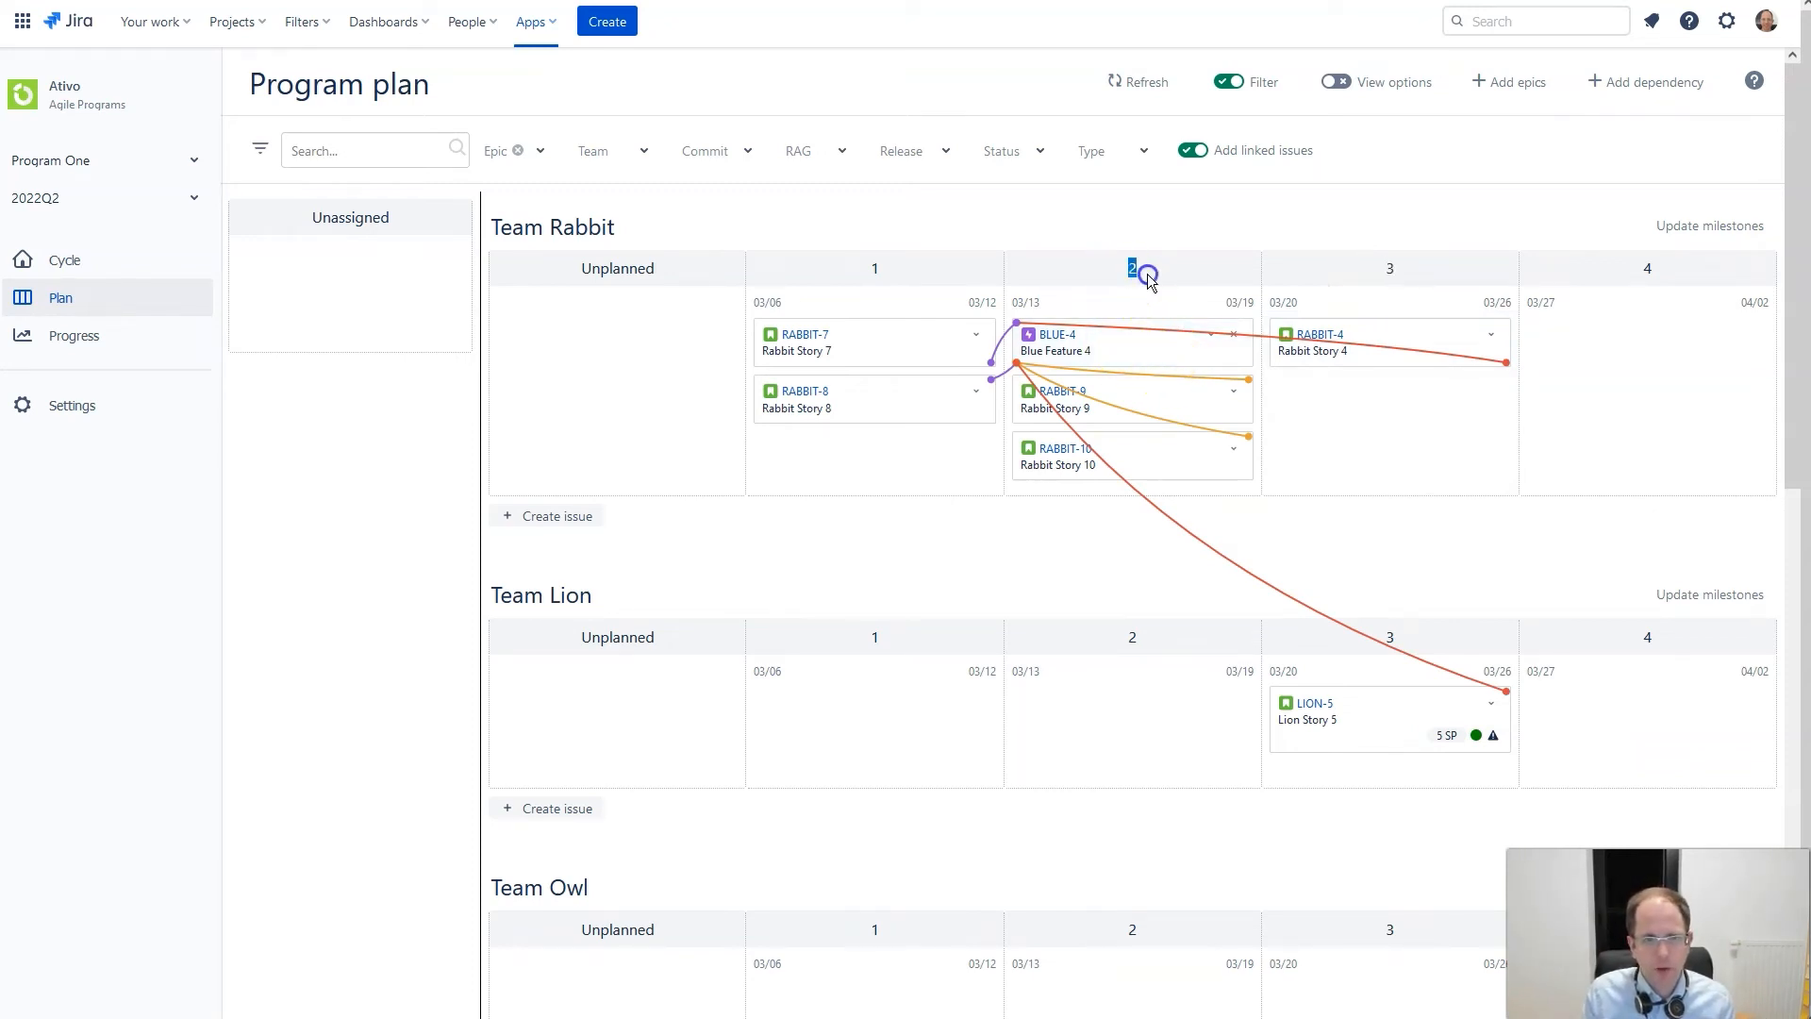
left_click(1331, 357)
left_click(1089, 365)
left_click(1342, 364)
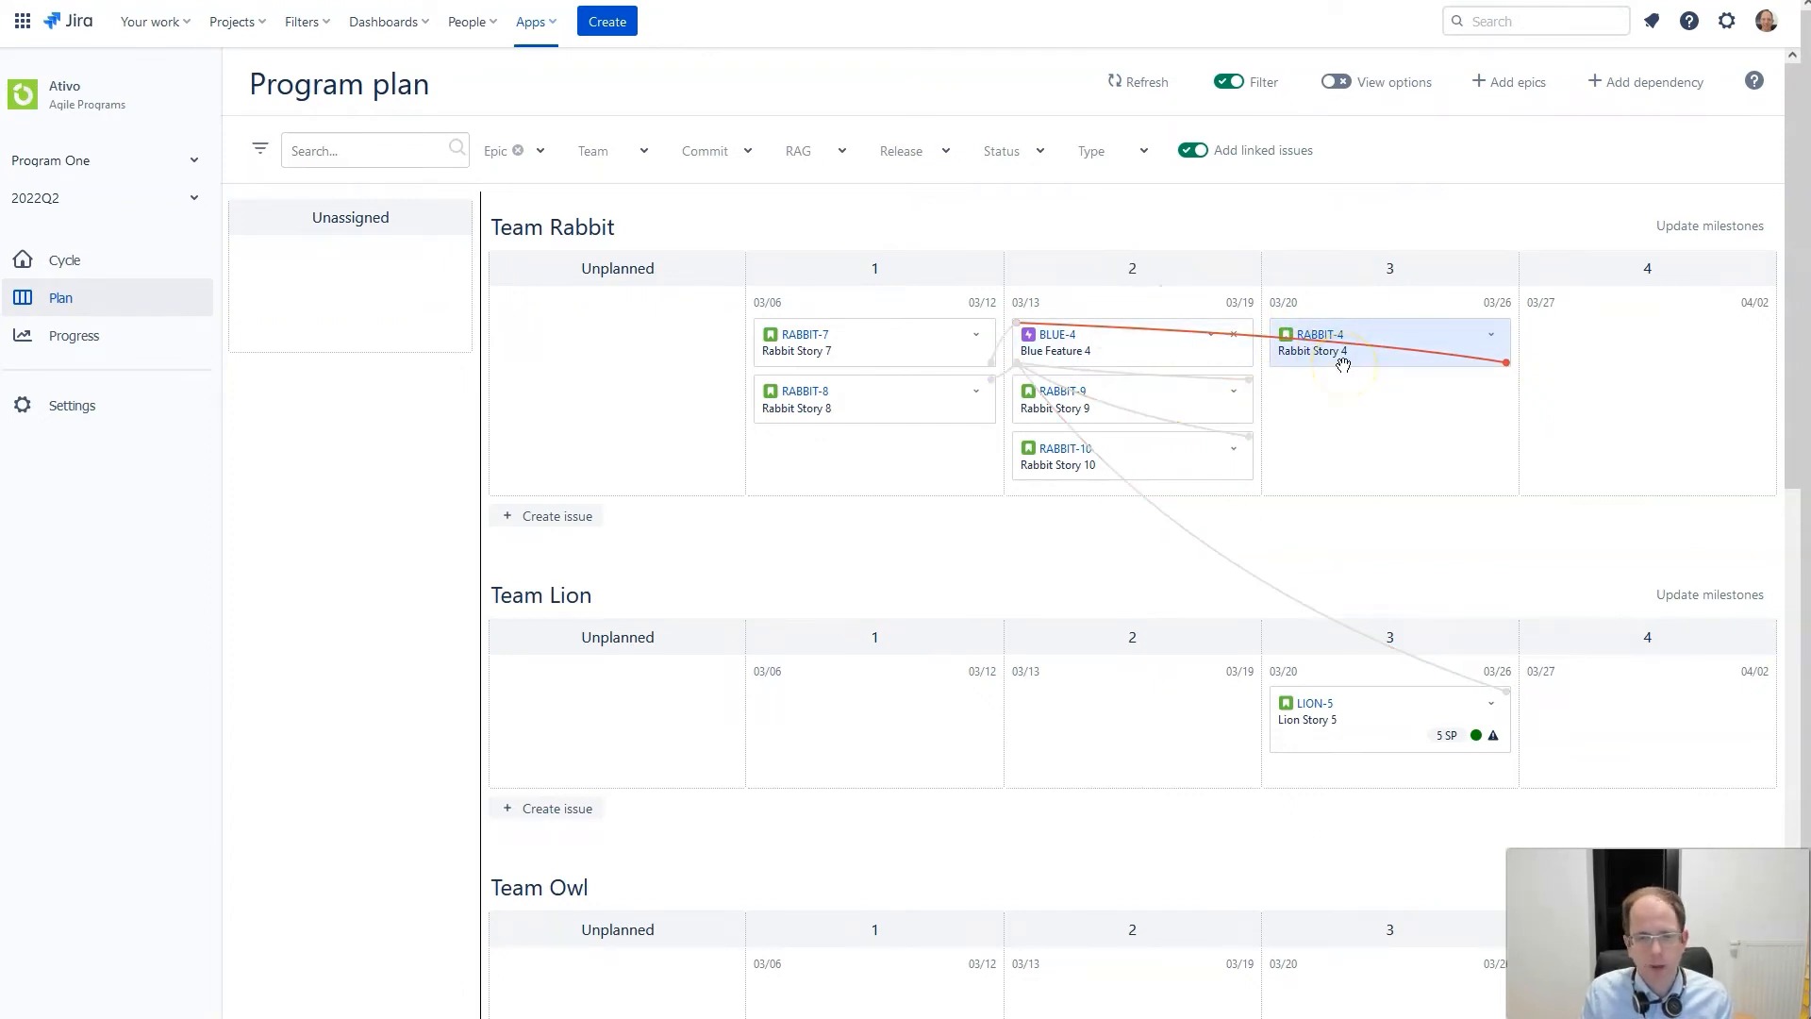
- Move epic BLUE-4 back to Team Rabbit's sprint 3 and clear the epic filter
left_click(1197, 357)
left_click(1311, 356)
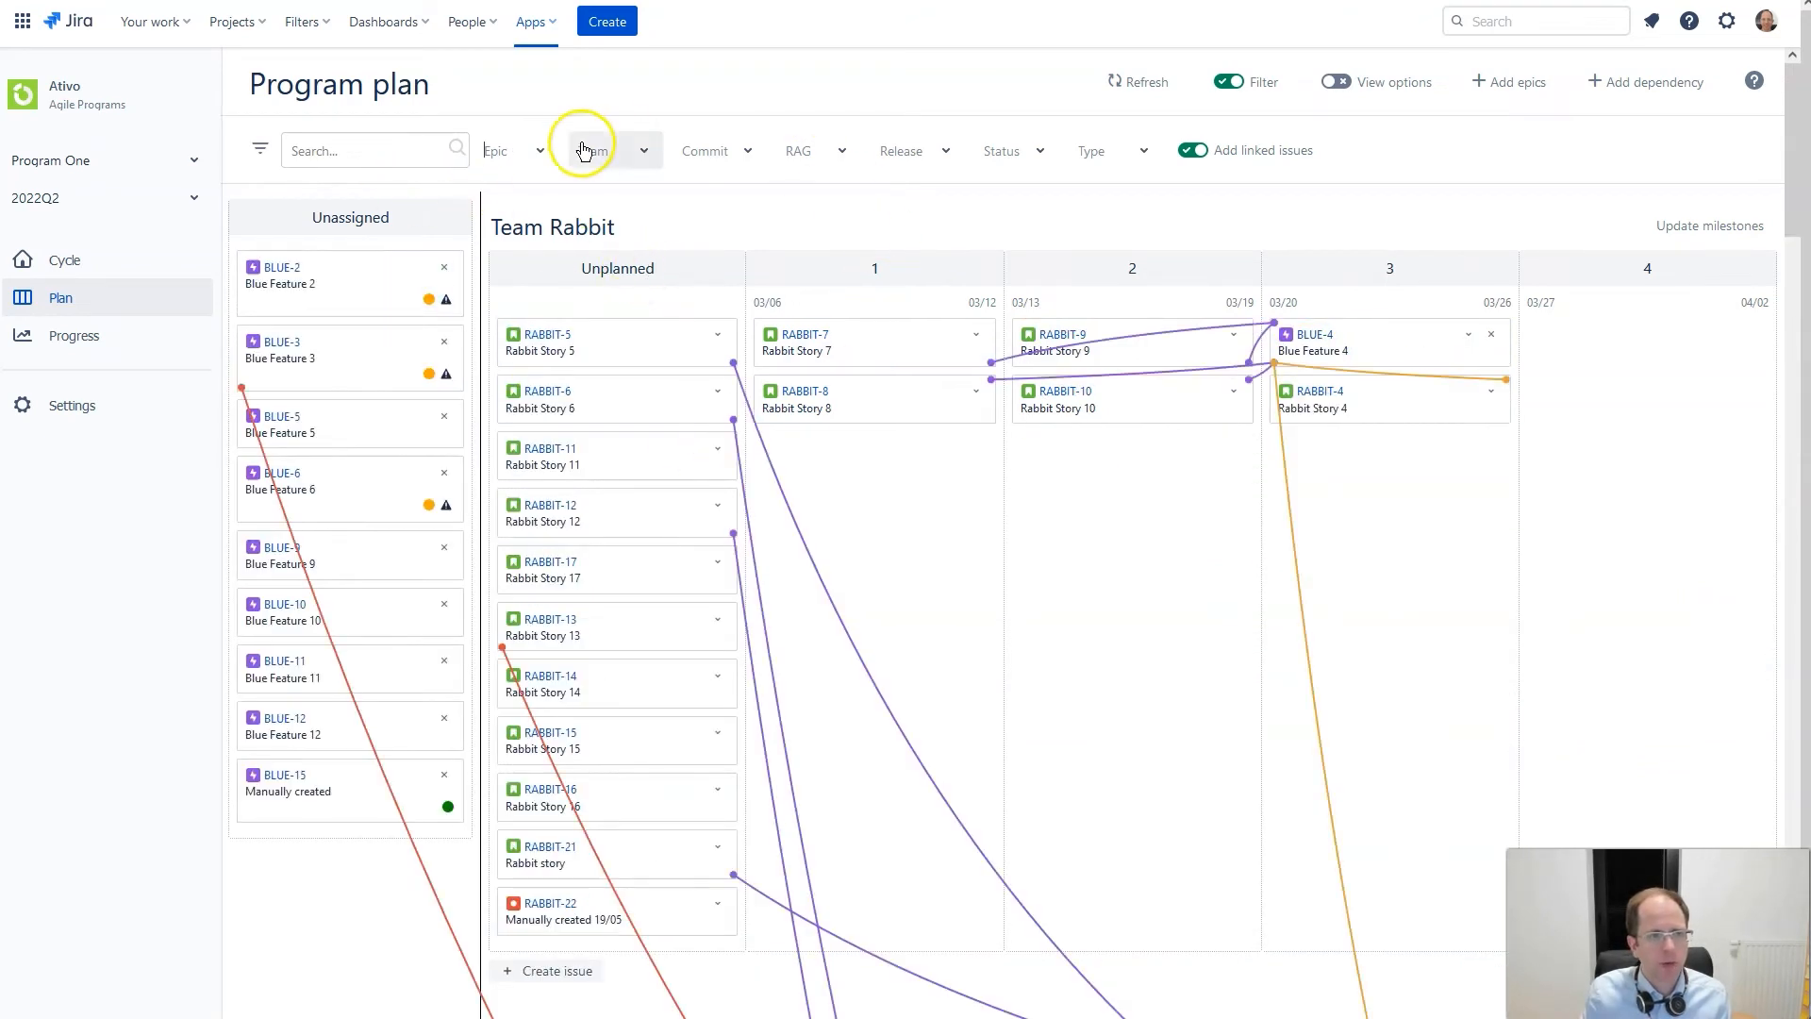
- Assign epic BLUE-5 to Team Rabbit's Unplanned column and plan RABBIT-11 in sprint 1 and RABBIT-12 in sprint 2
left_click_drag(319, 433, 600, 356)
left_click_drag(669, 532, 885, 481)
left_click_drag(615, 518, 1174, 499)
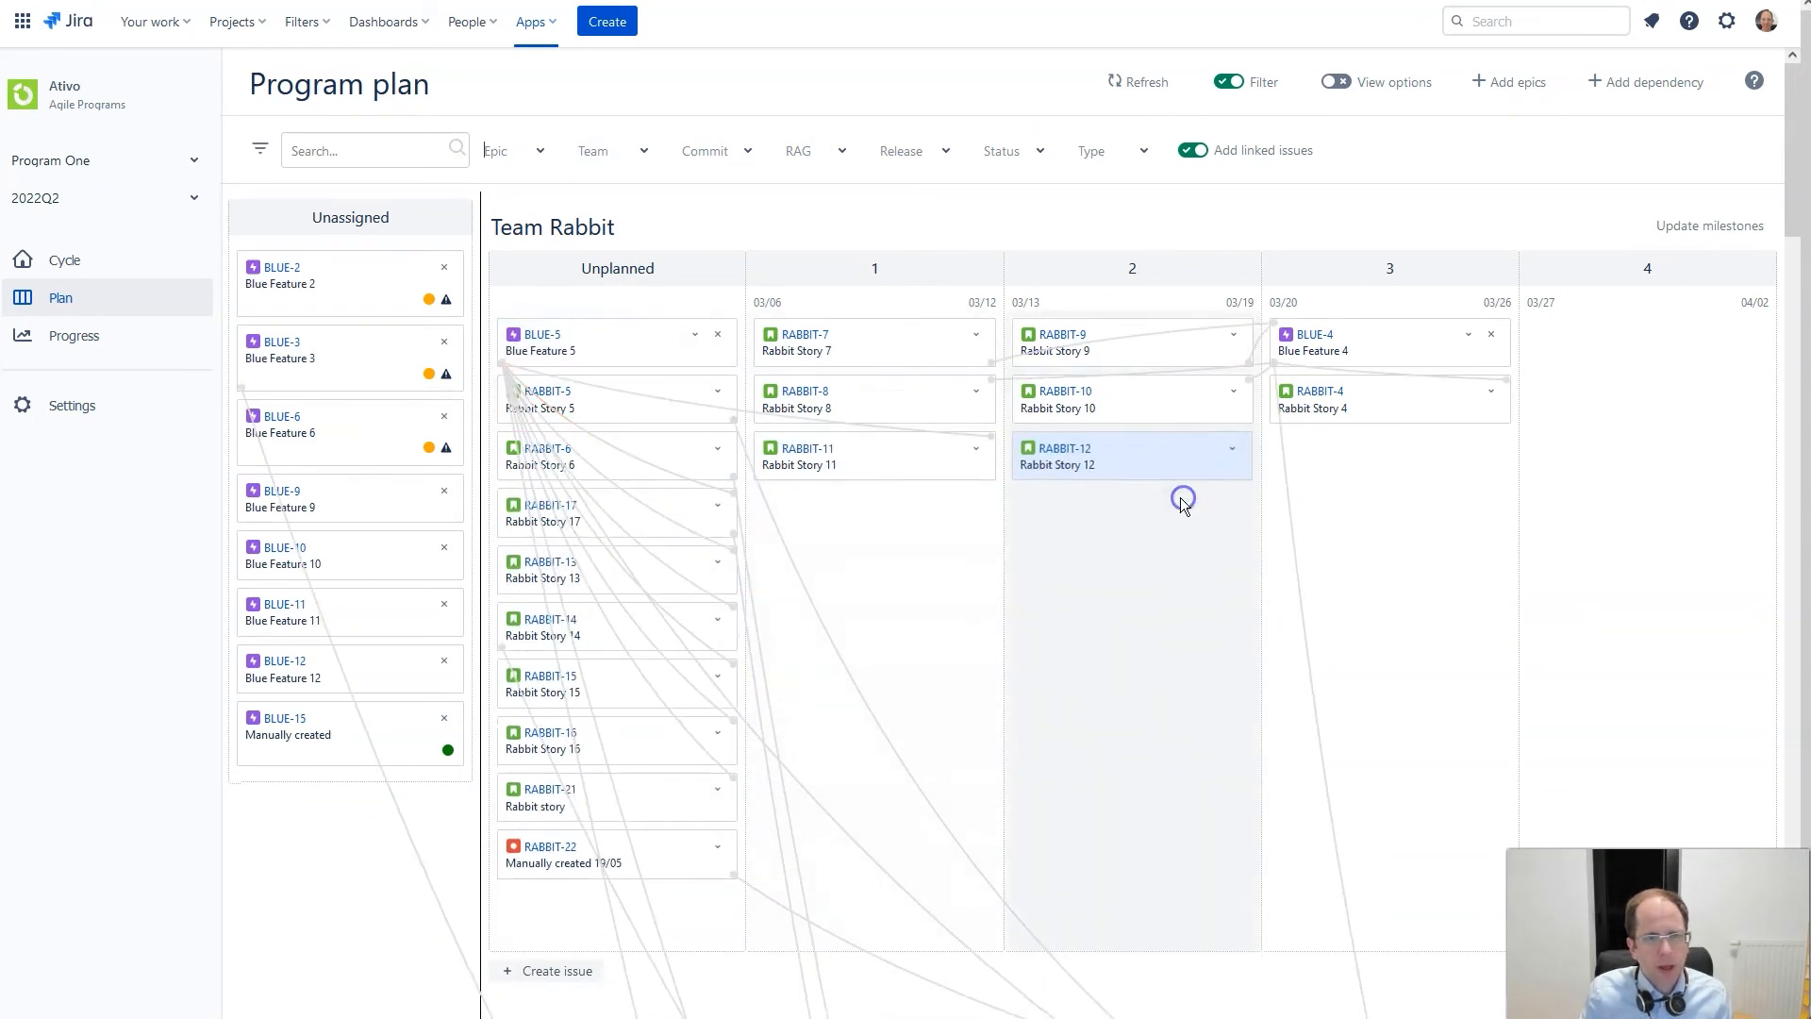
- Show the view options and turn on the epic summary for the issue cards
left_click(1331, 85)
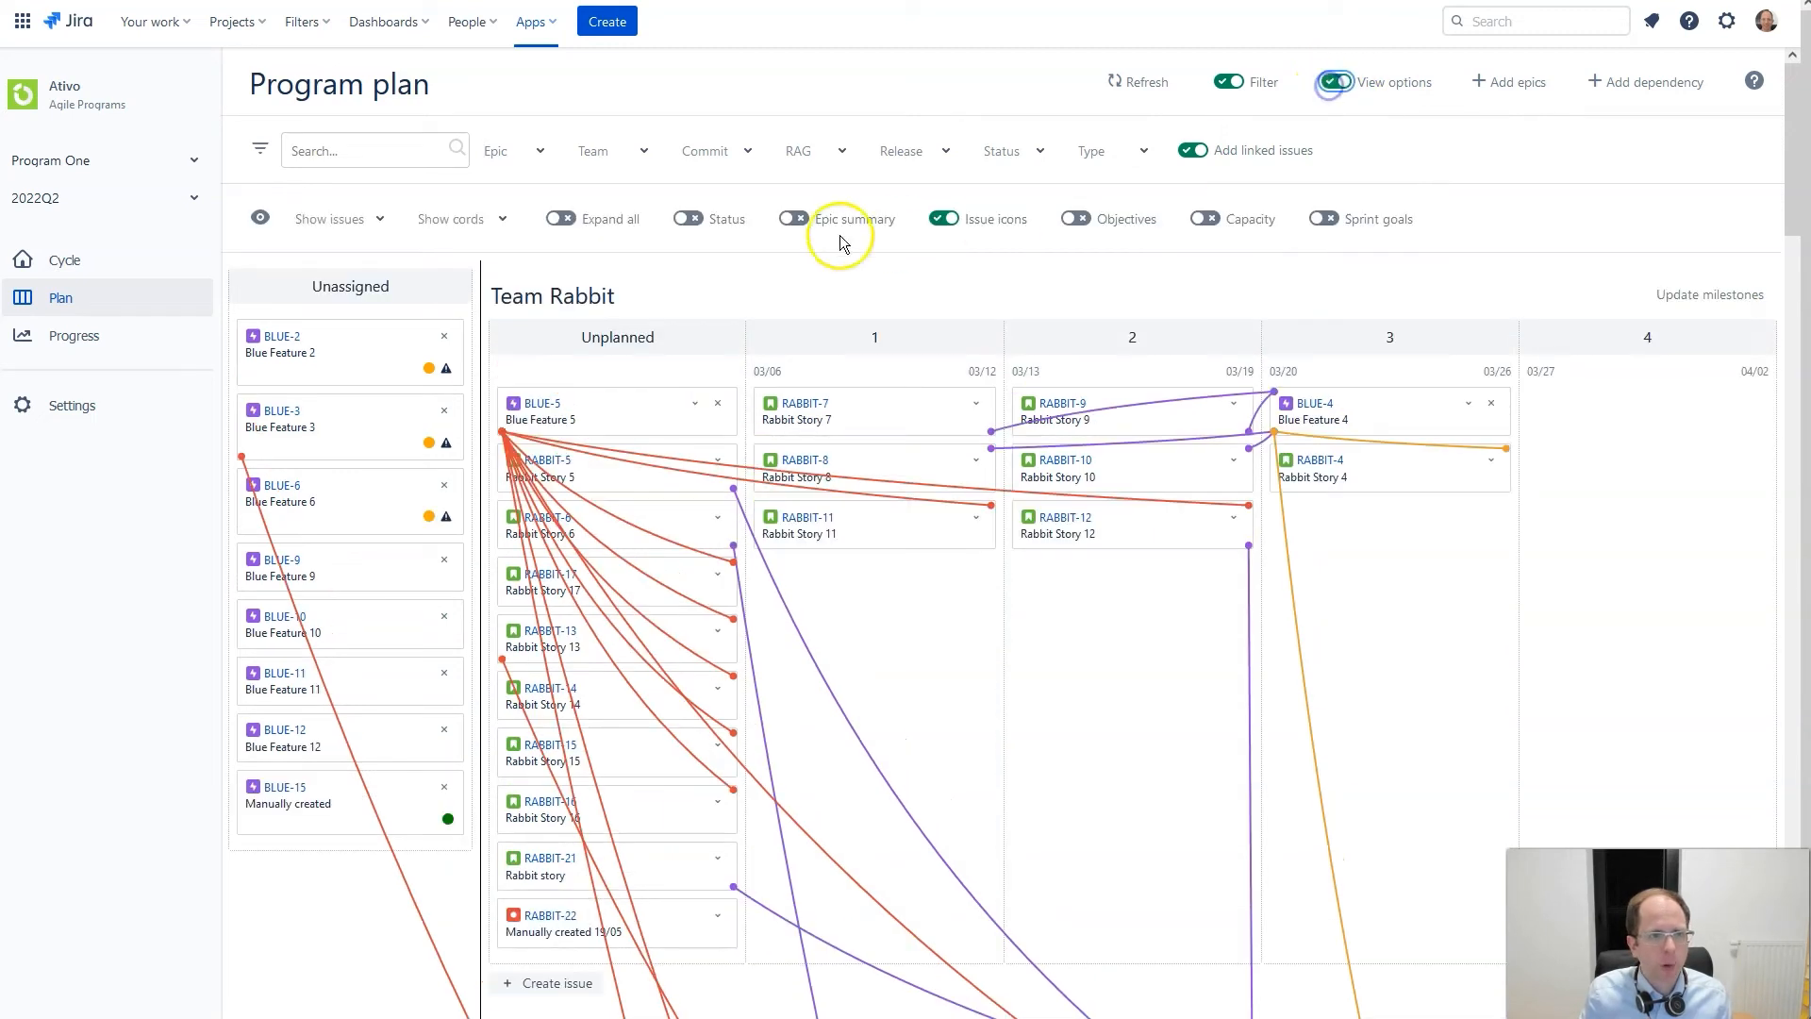
left_click(793, 219)
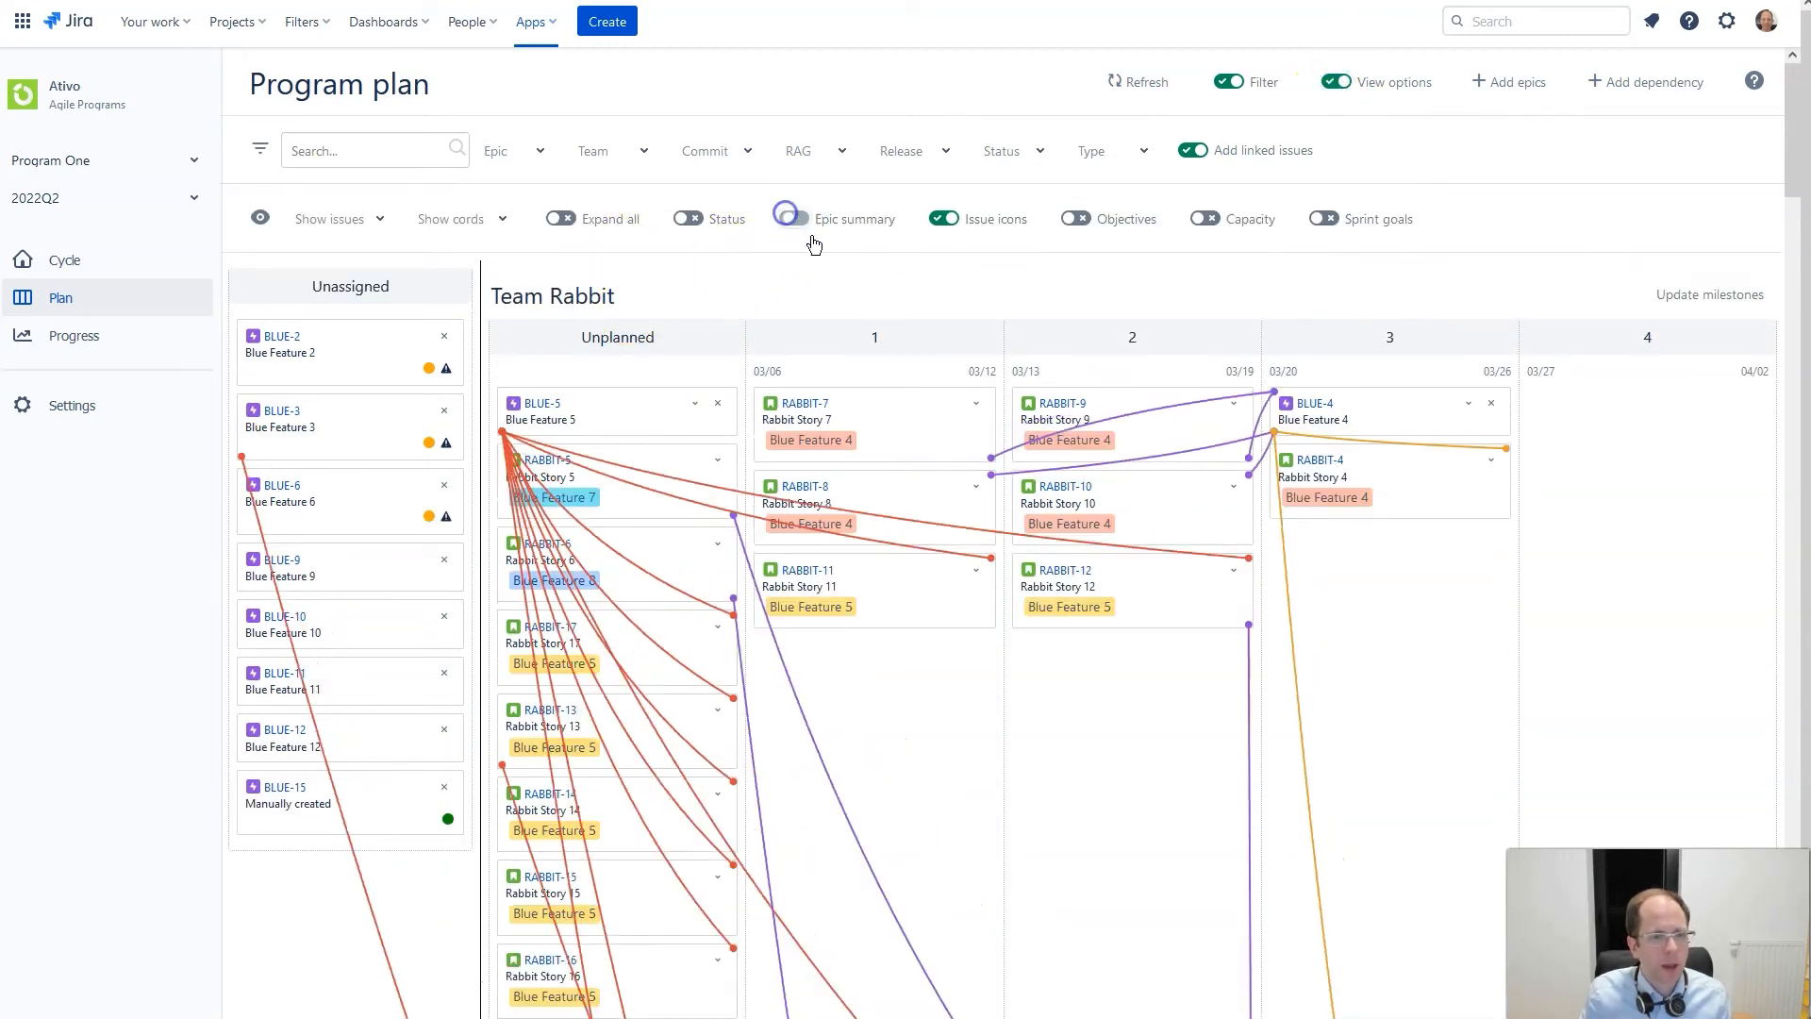
- Plan Blue Feature 5's remaining Team Rabbit stories: RABBIT-17, RABBIT-13 and RABBIT-15 in sprint 1, RABBIT-14 and RABBIT-16 in sprint 2
scroll(863, 486, "down", 1)
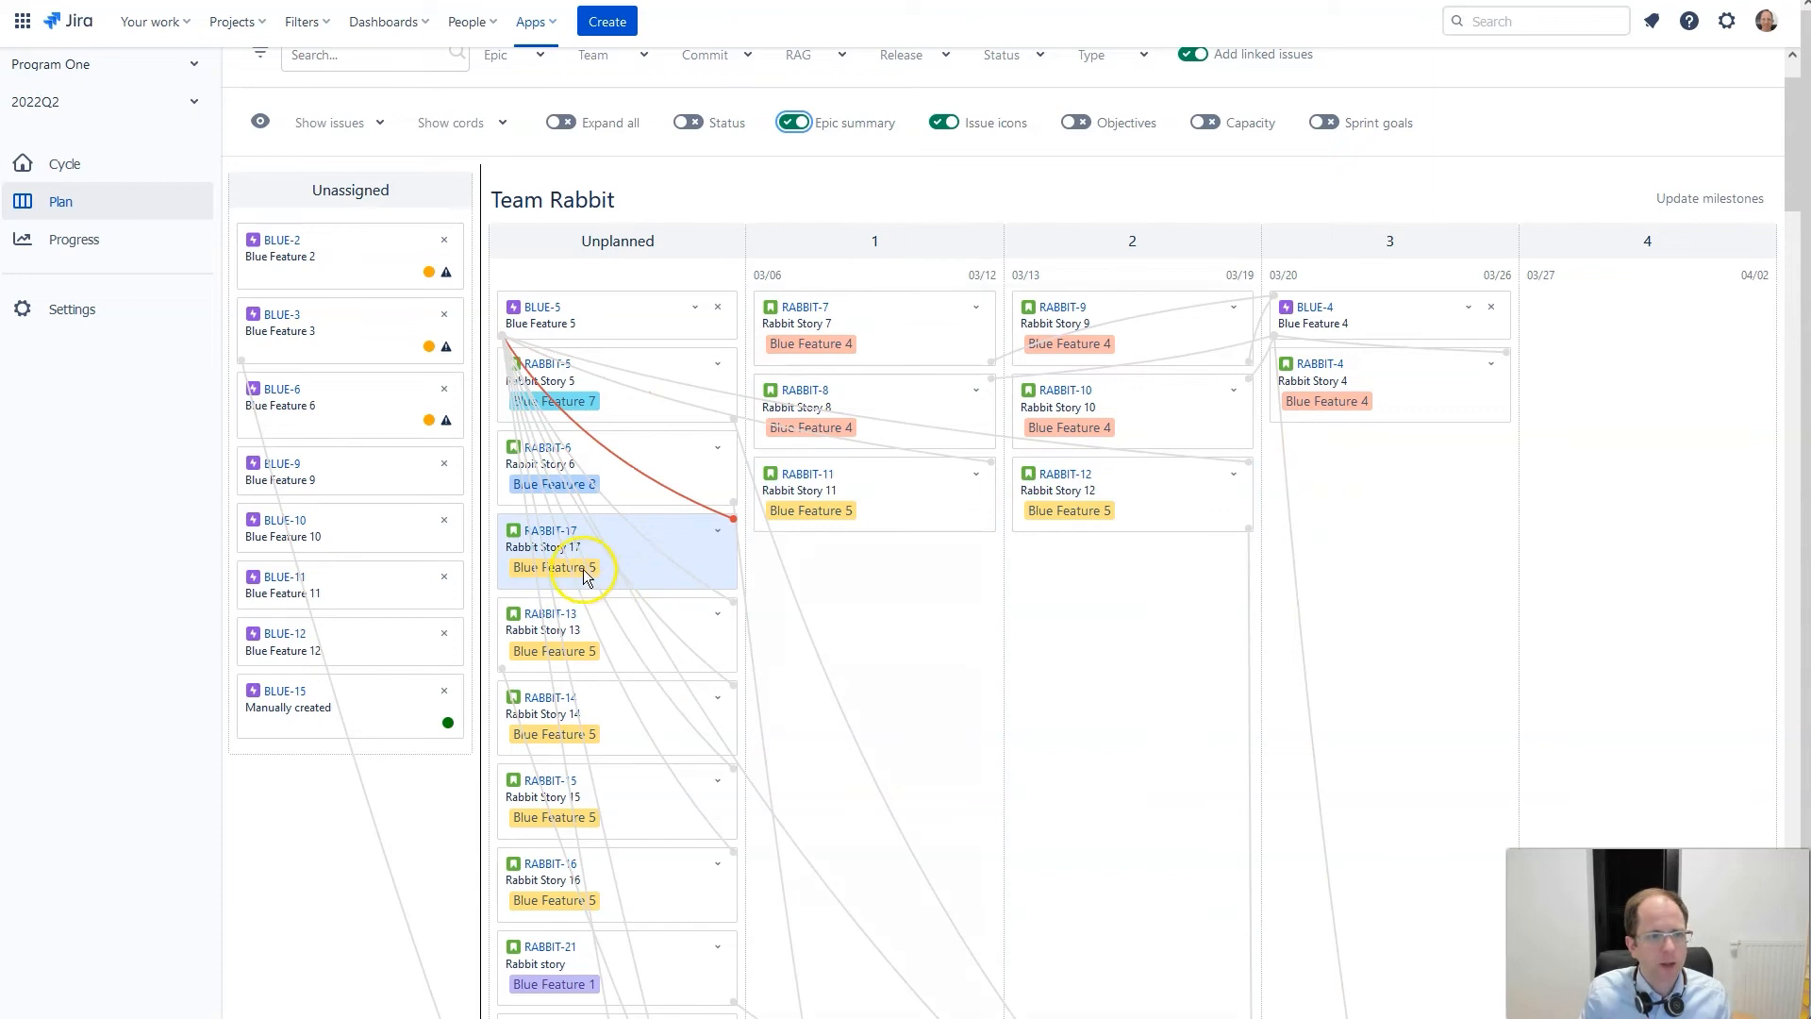
left_click_drag(584, 570, 942, 659)
left_click_drag(598, 525, 1011, 624)
left_click_drag(622, 596, 838, 731)
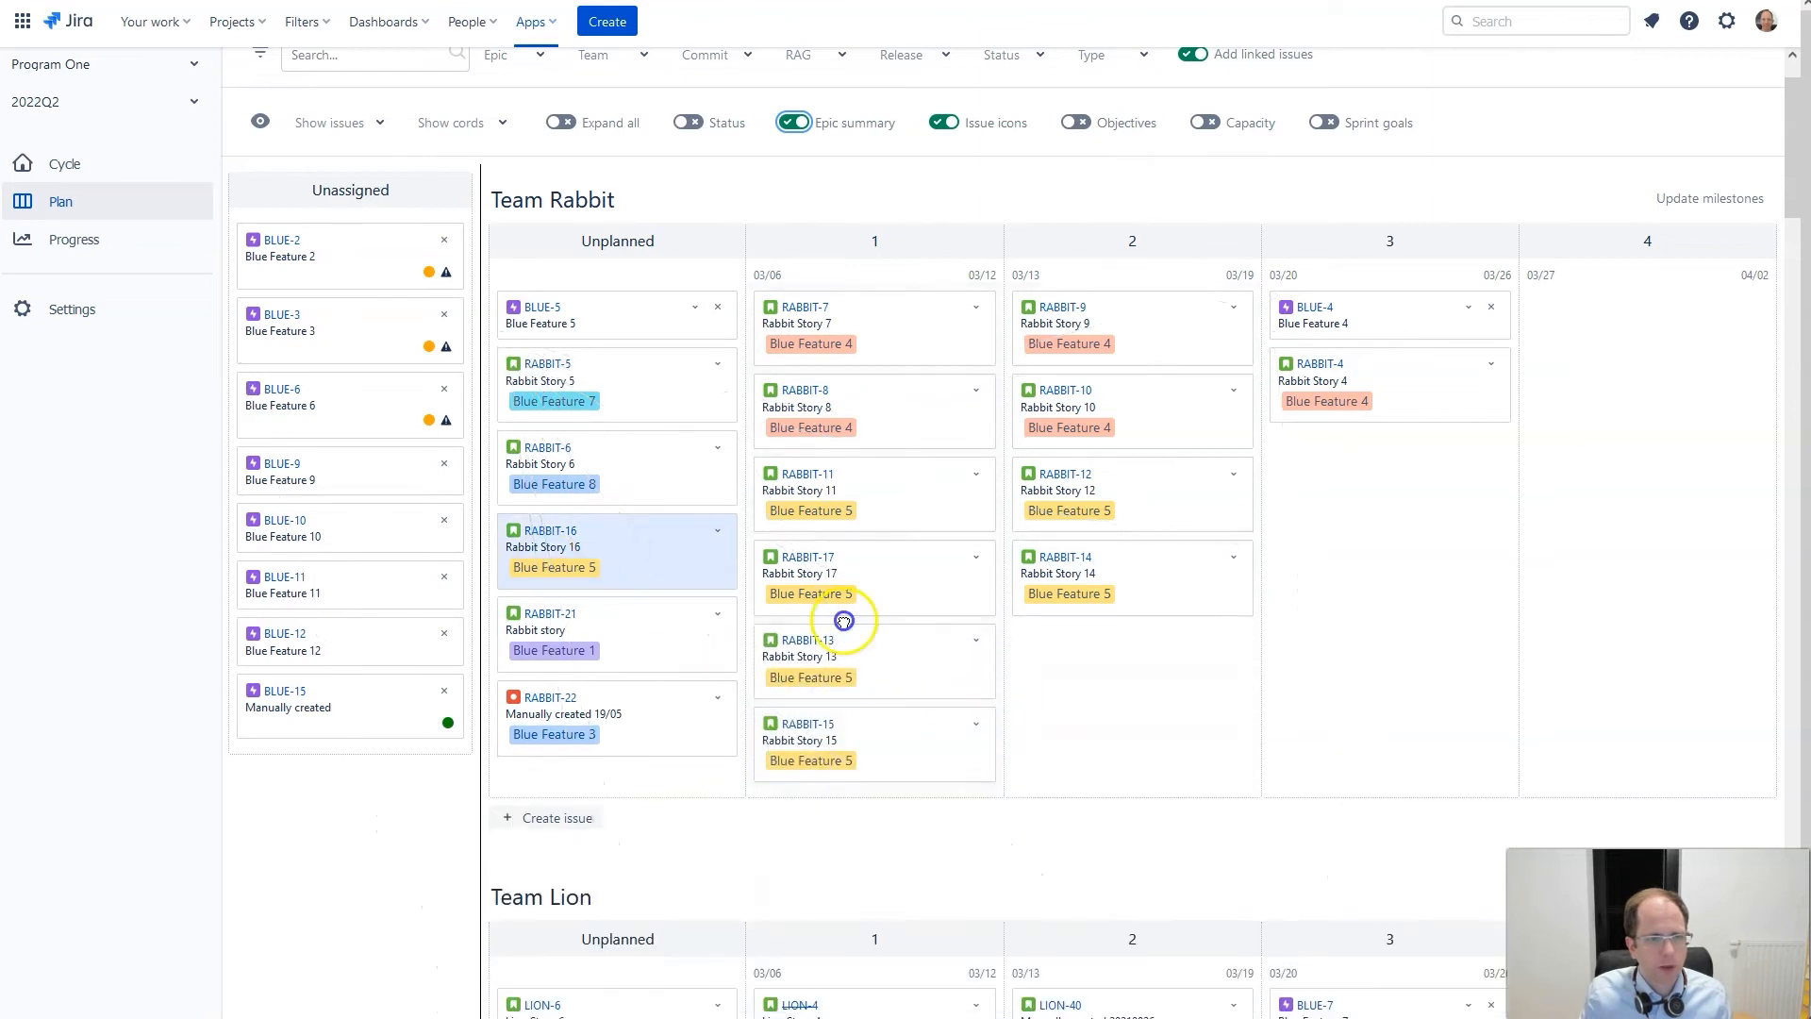
left_click_drag(845, 620, 1254, 727)
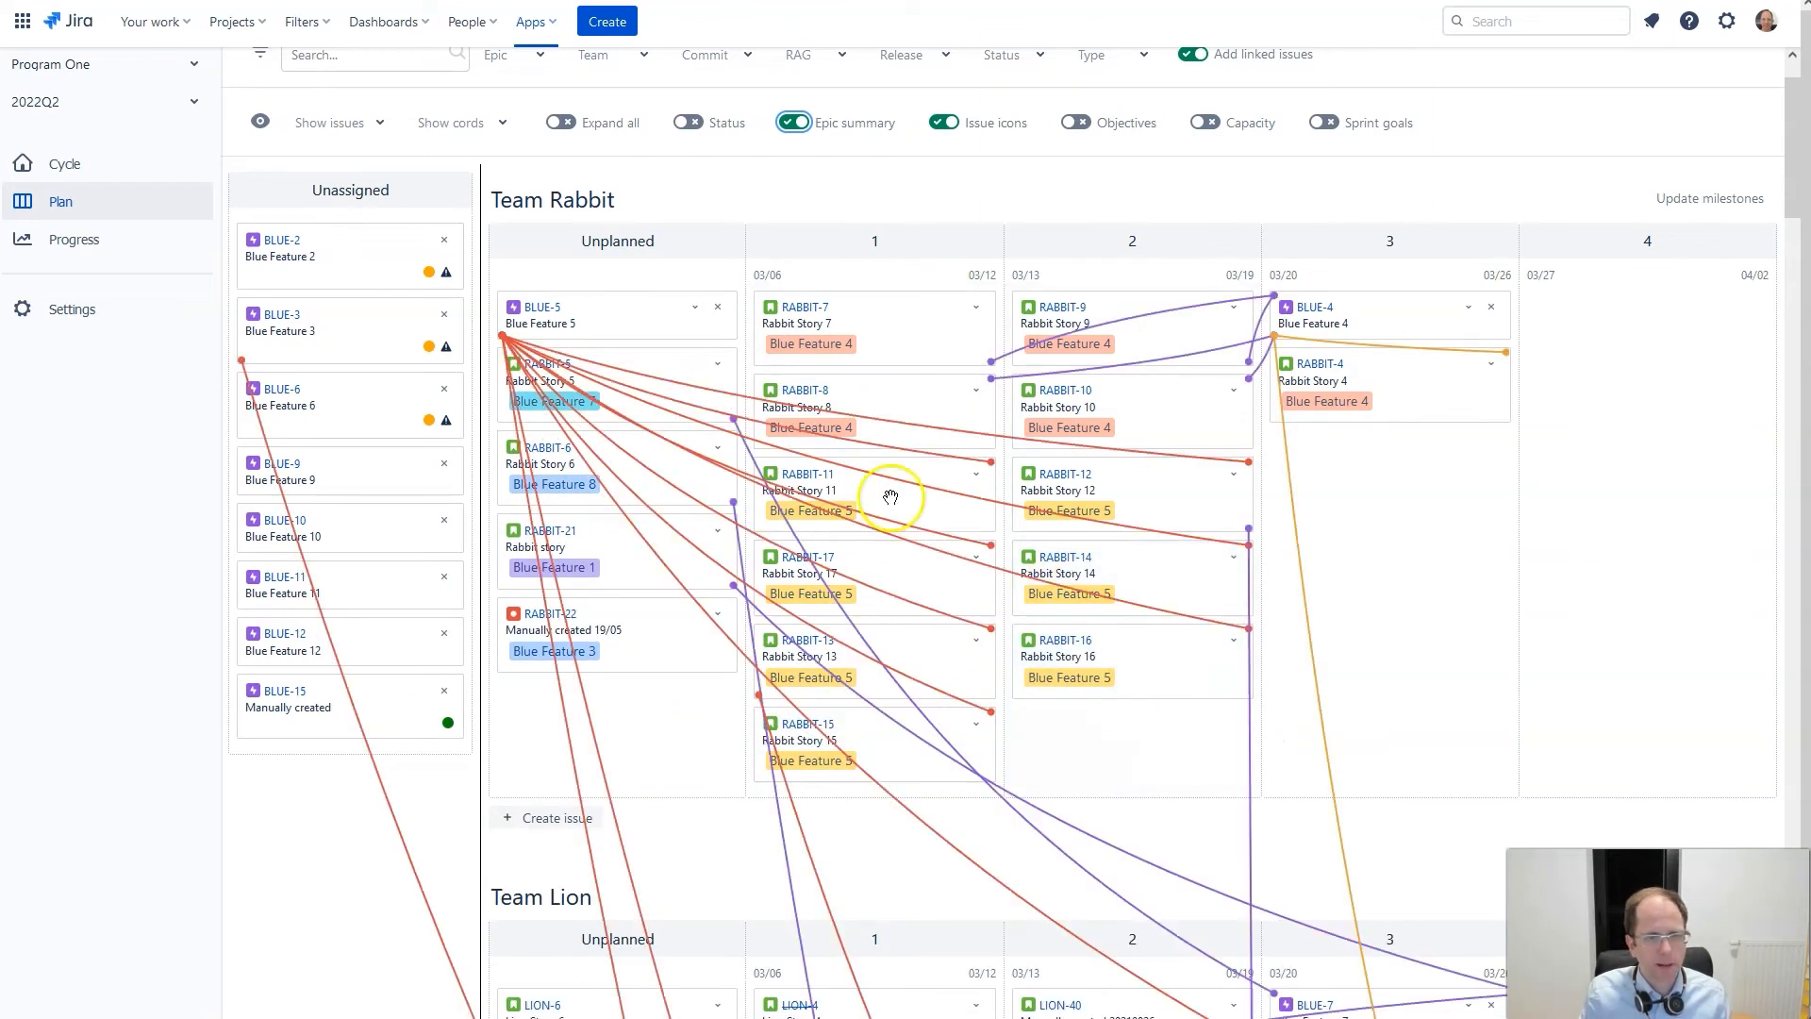
- Move epic BLUE-5 to Team Rabbit's sprint 3 and story RABBIT-5 to sprint 4, and clear the epic filter
left_click_drag(575, 313, 1406, 301)
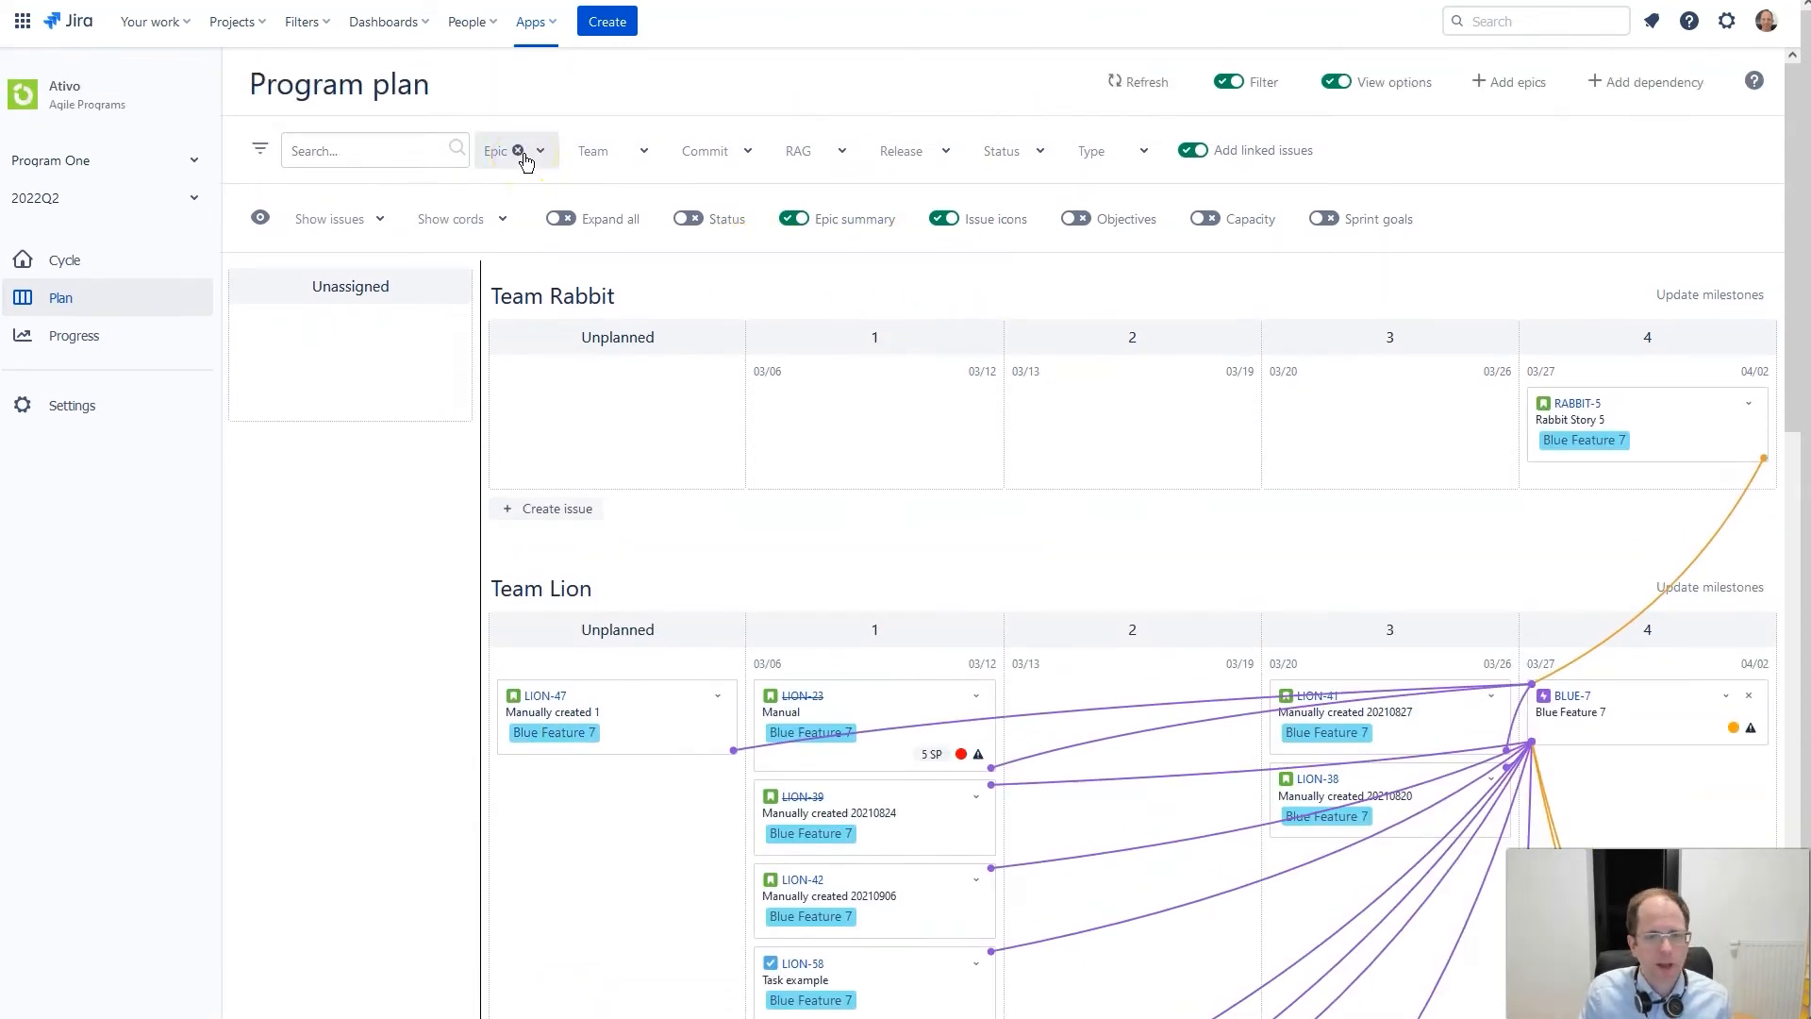
left_click(518, 151)
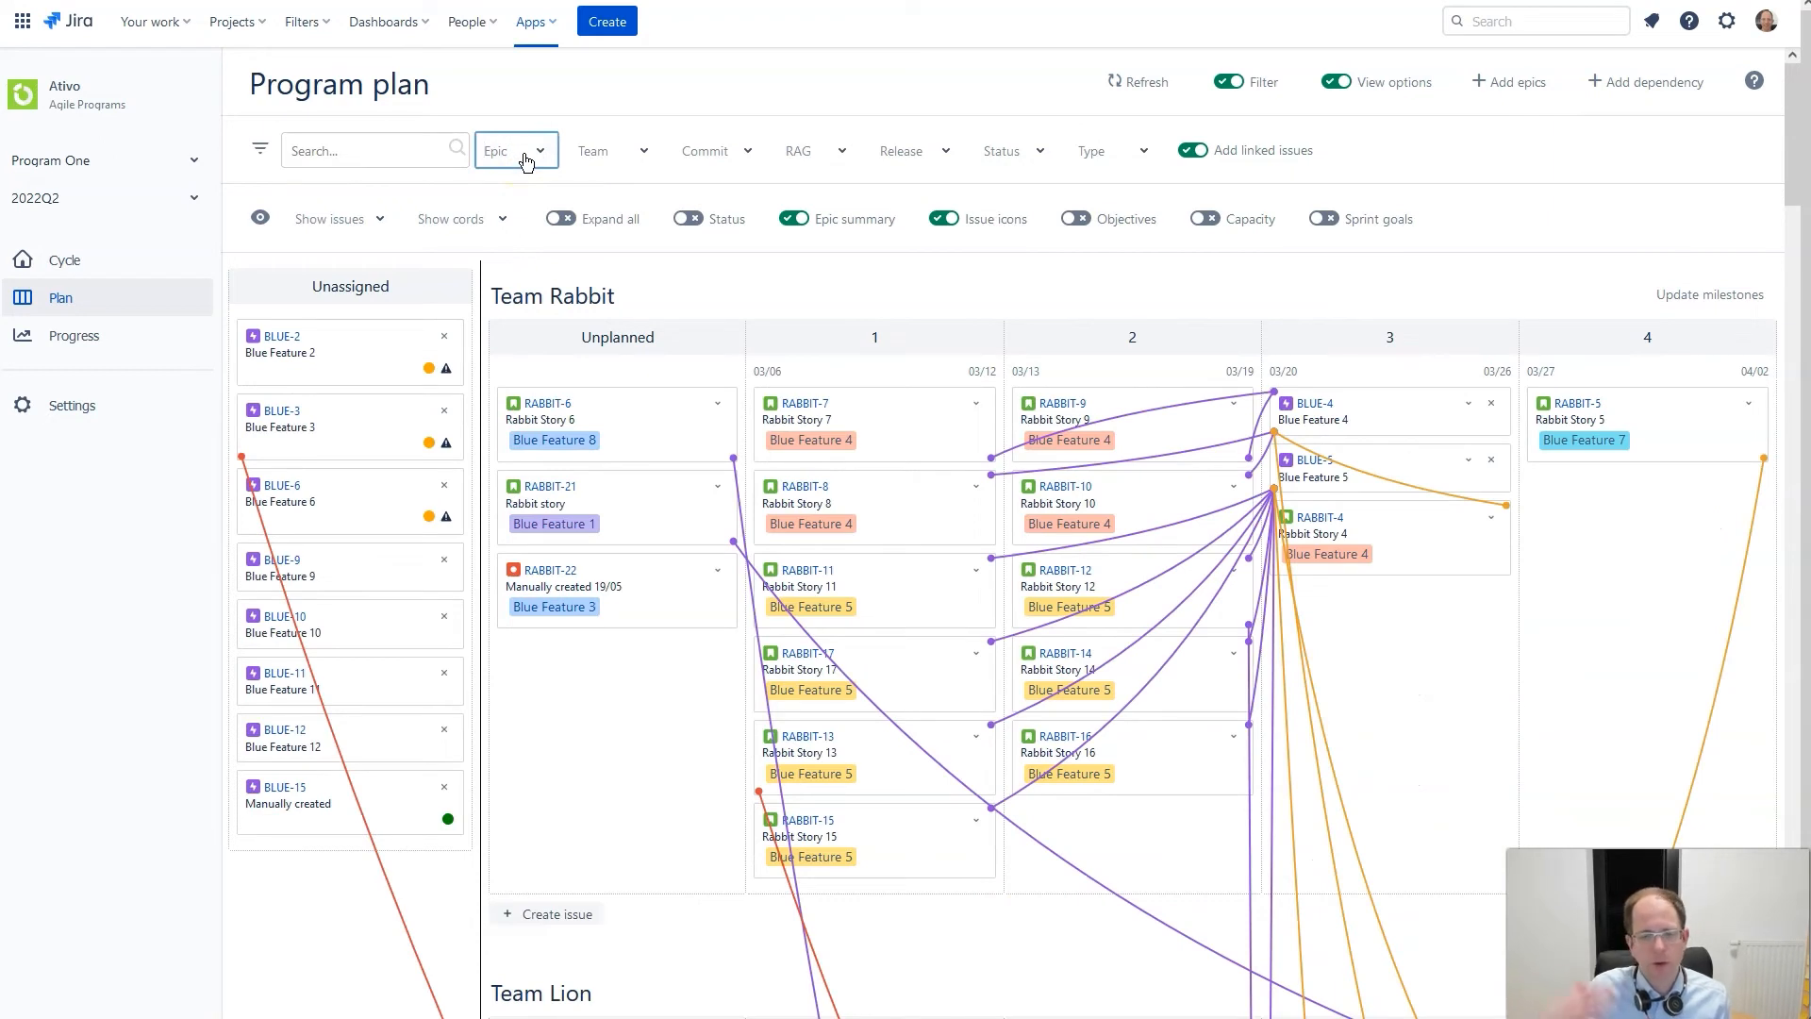
- Plan Team Rabbit's remaining unplanned issues: RABBIT-6 in sprint 3, RABBIT-21 and RABBIT-22 in sprint 4
scroll(719, 445, "down", 3)
scroll(718, 449, "up", 1)
scroll(719, 449, "down", 2)
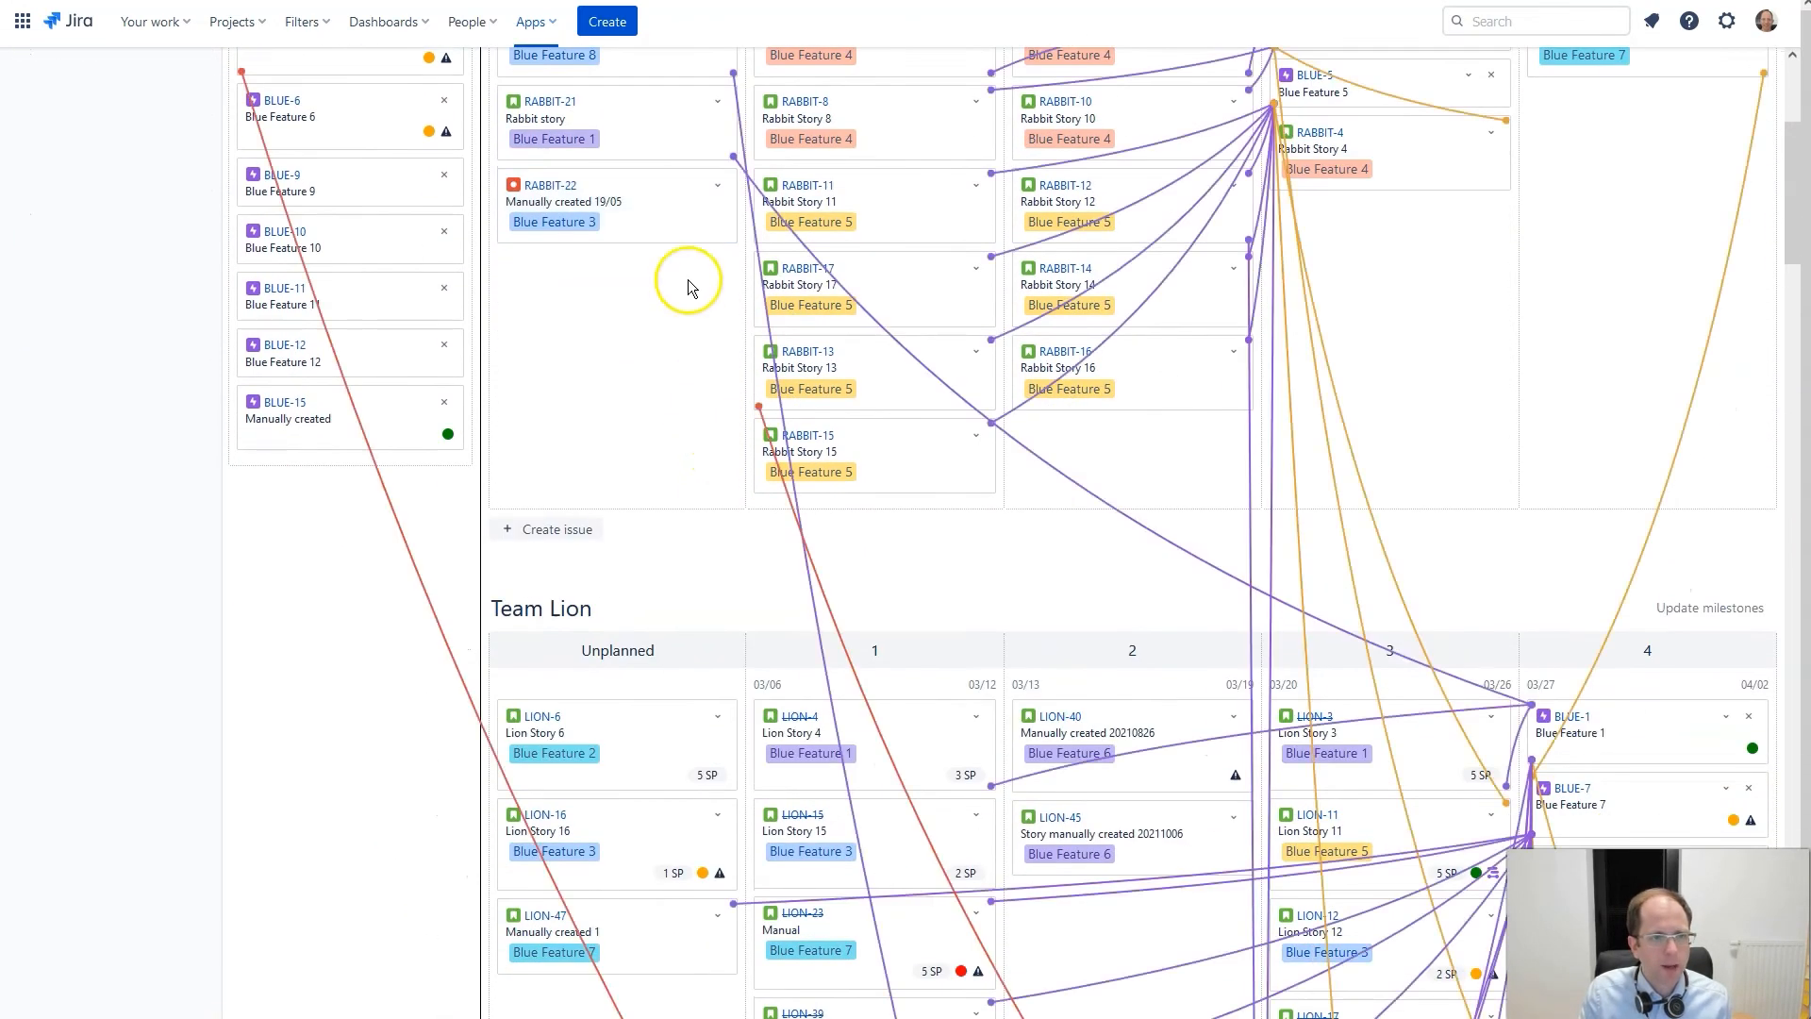
scroll(687, 279, "up", 1)
left_click_drag(618, 227, 1666, 303)
left_click_drag(613, 136, 1435, 360)
left_click_drag(566, 179, 1736, 406)
scroll(931, 413, "up", 2)
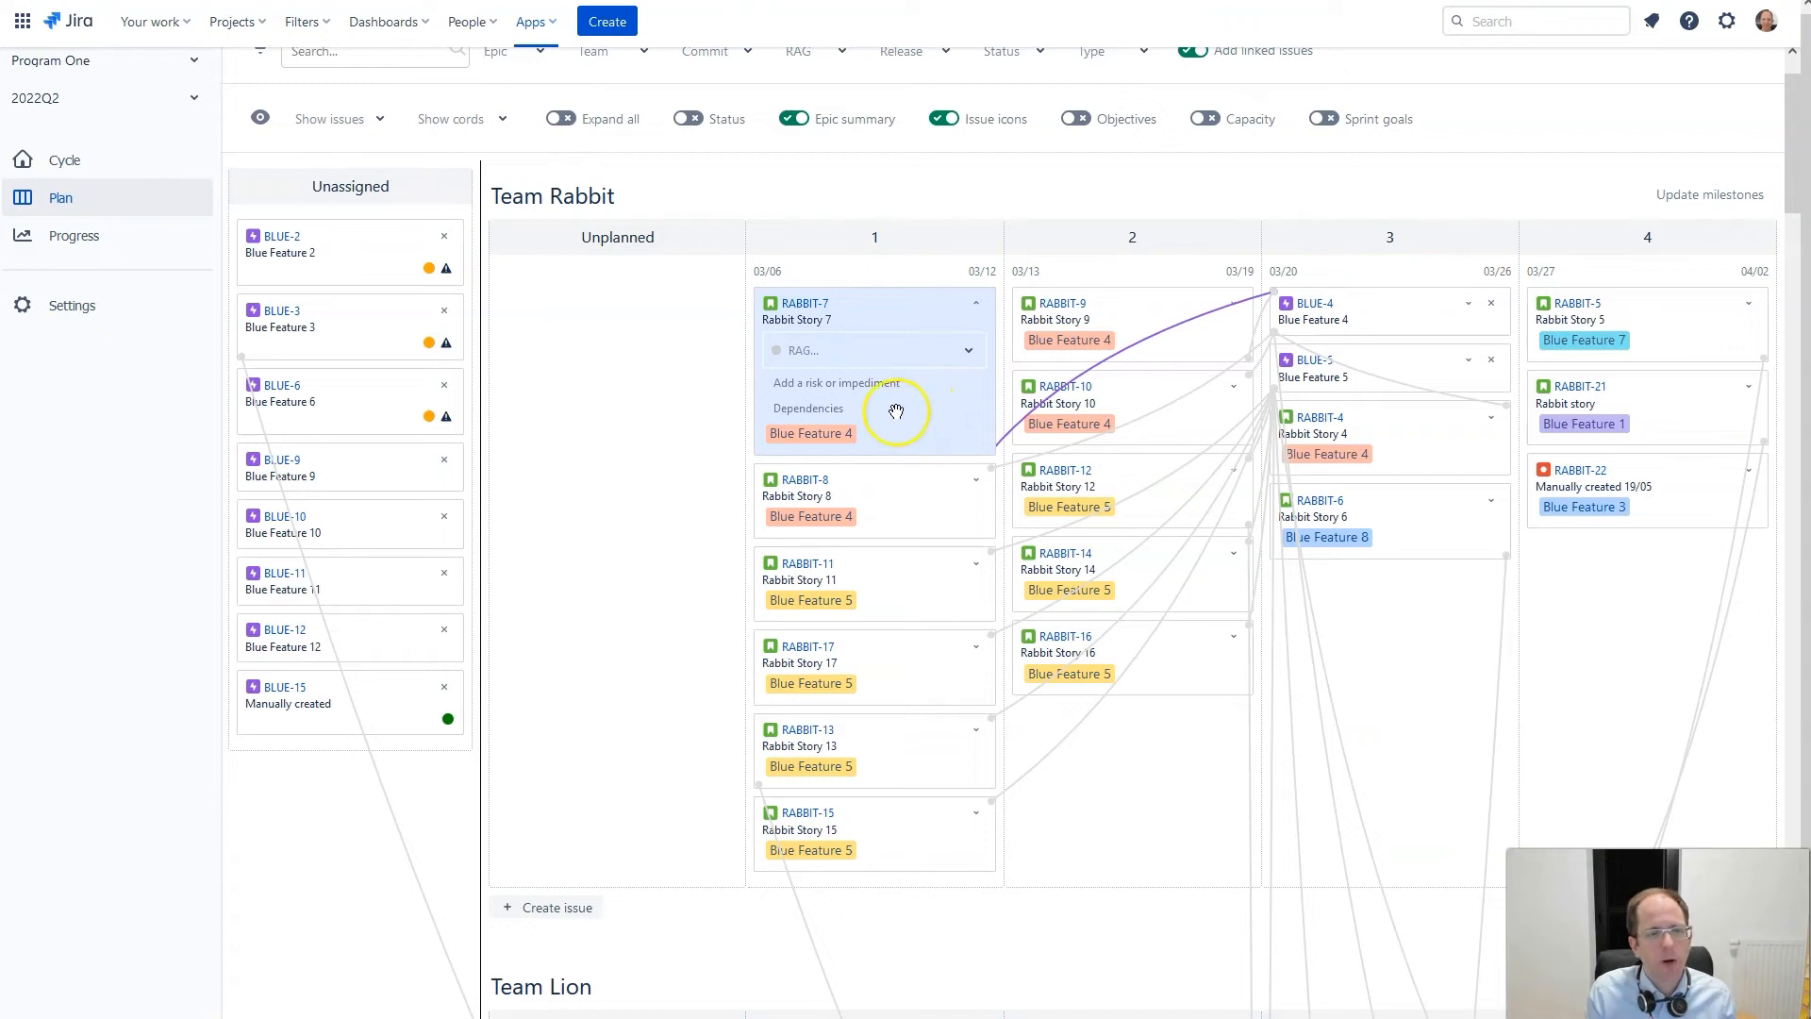
- Open the dependencies of RABBIT-7 and add LION-12 (Lion Story 12) as an issue it blocks
left_click(812, 416)
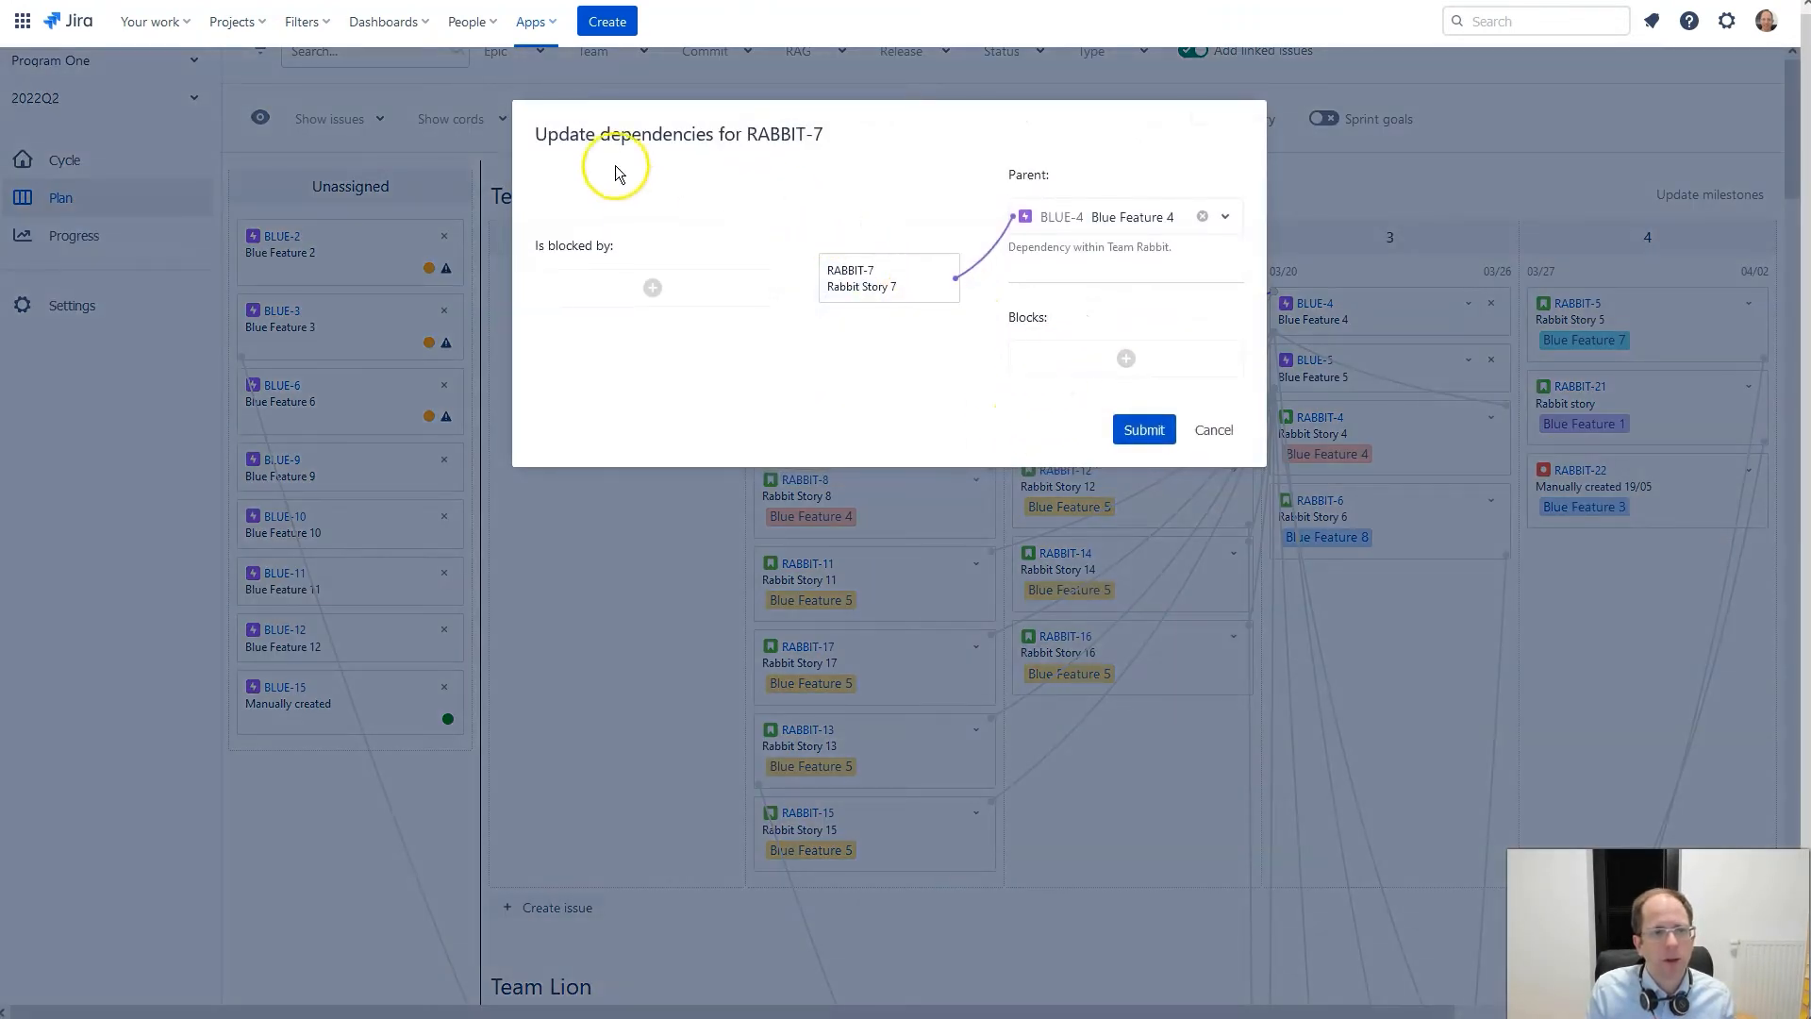
left_click_drag(899, 288, 813, 258)
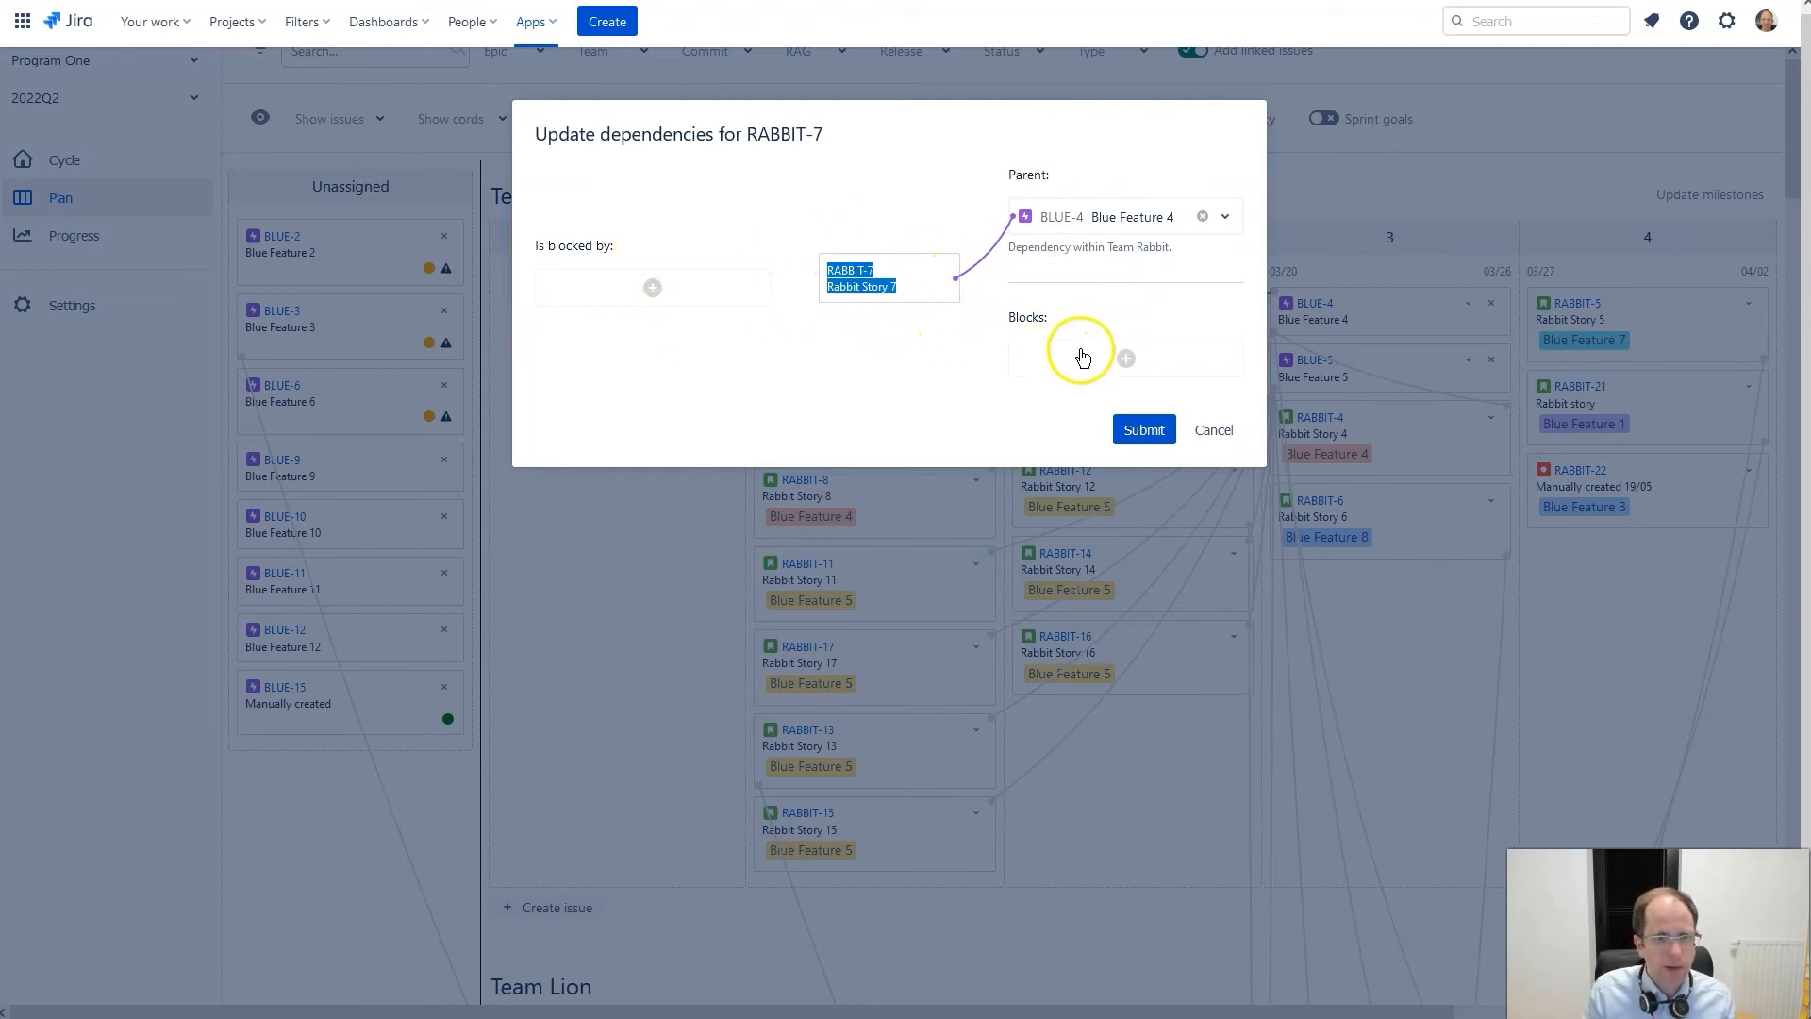
left_click(1129, 360)
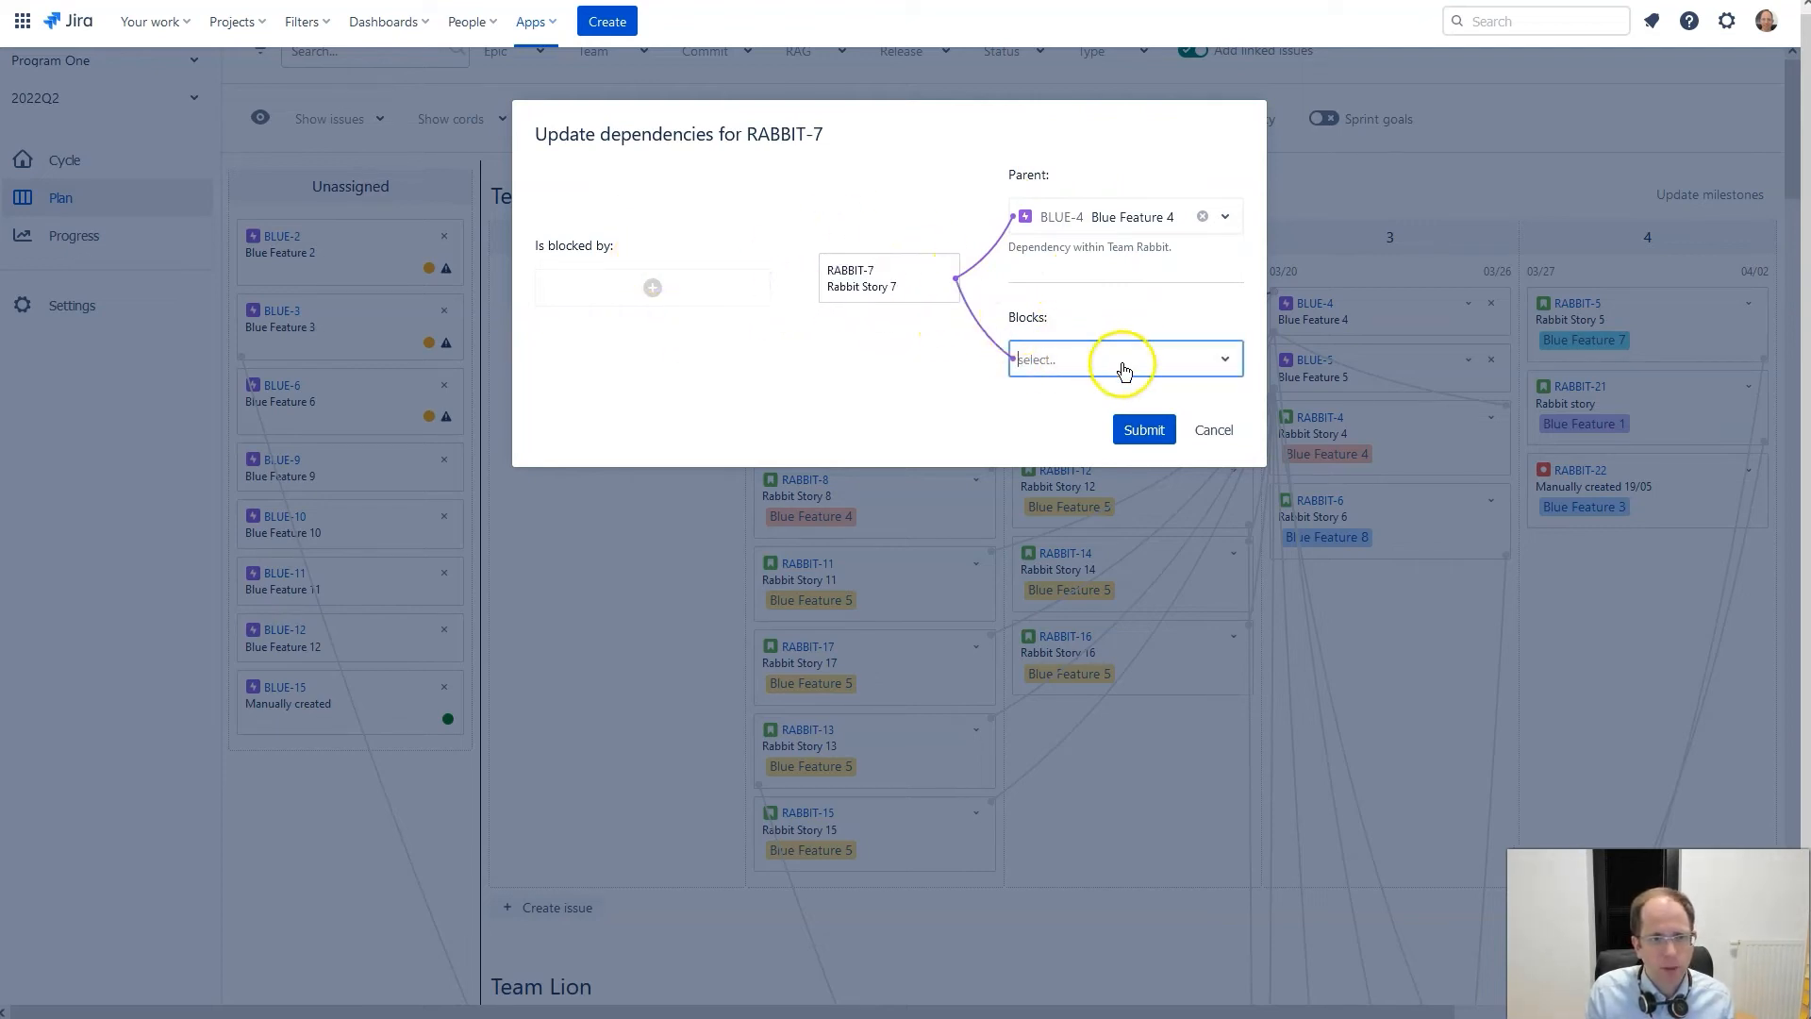
left_click(1123, 362)
type("L")
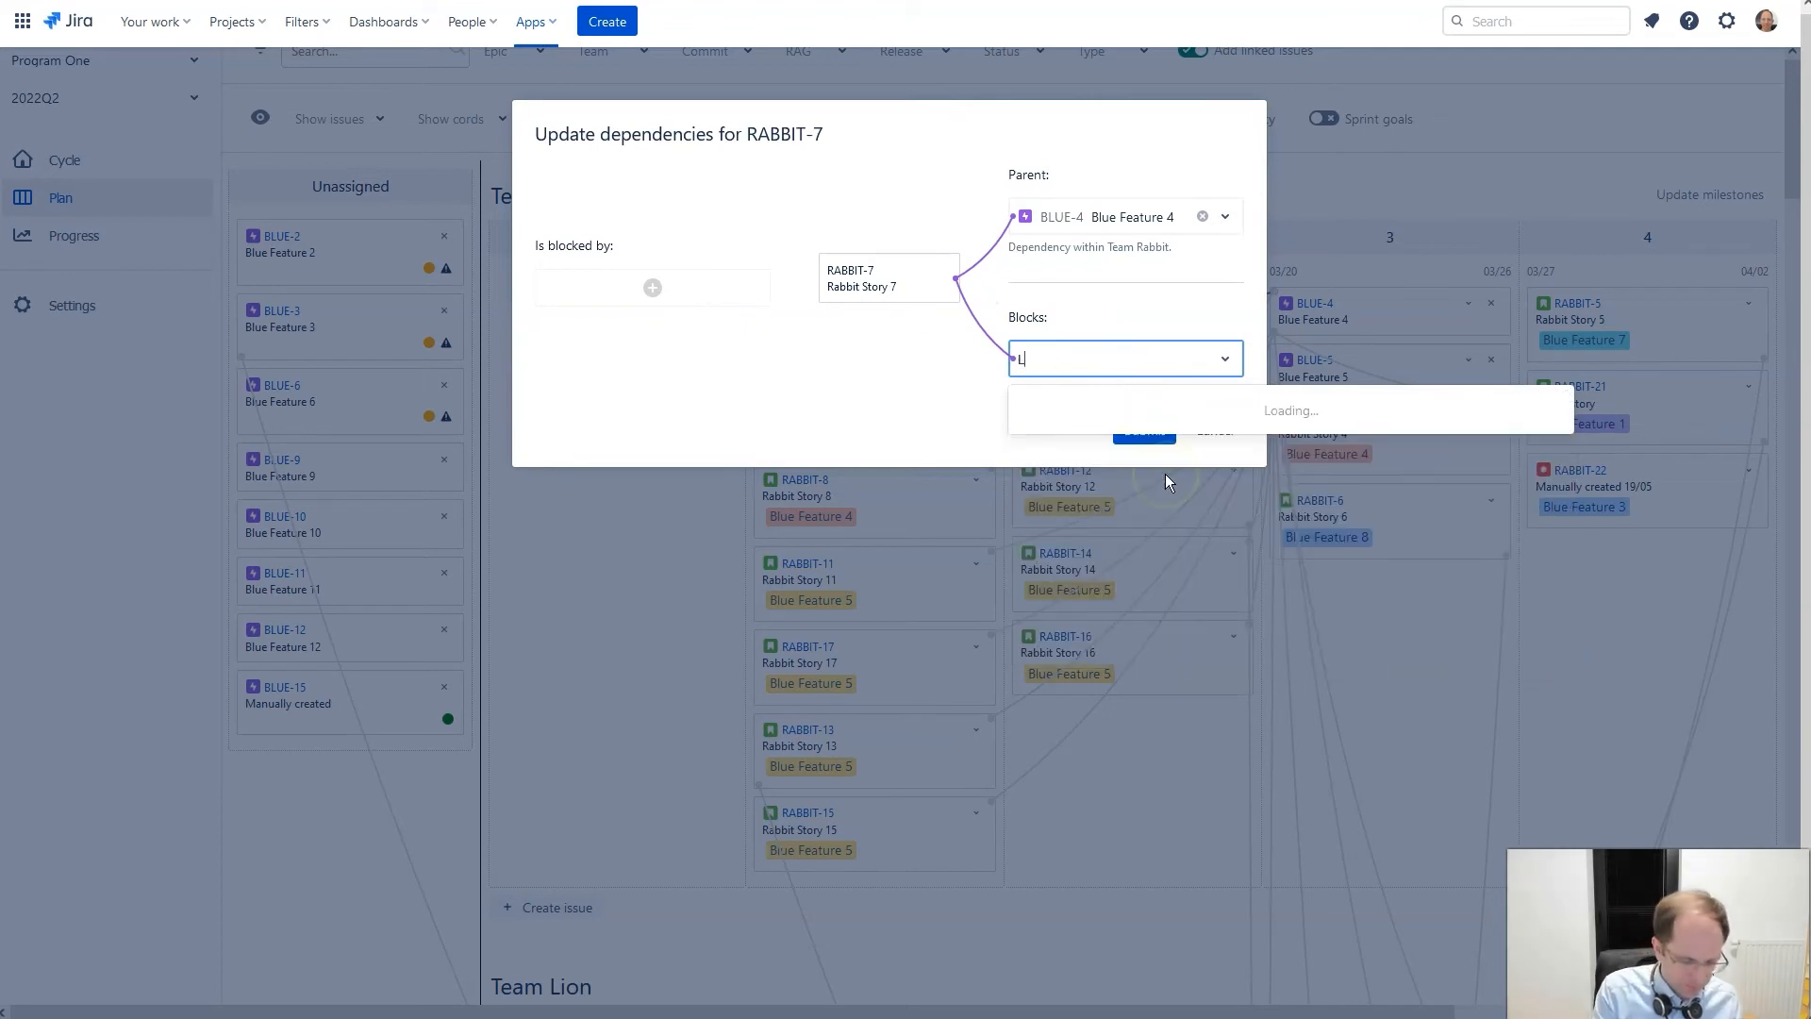
type("ion story ")
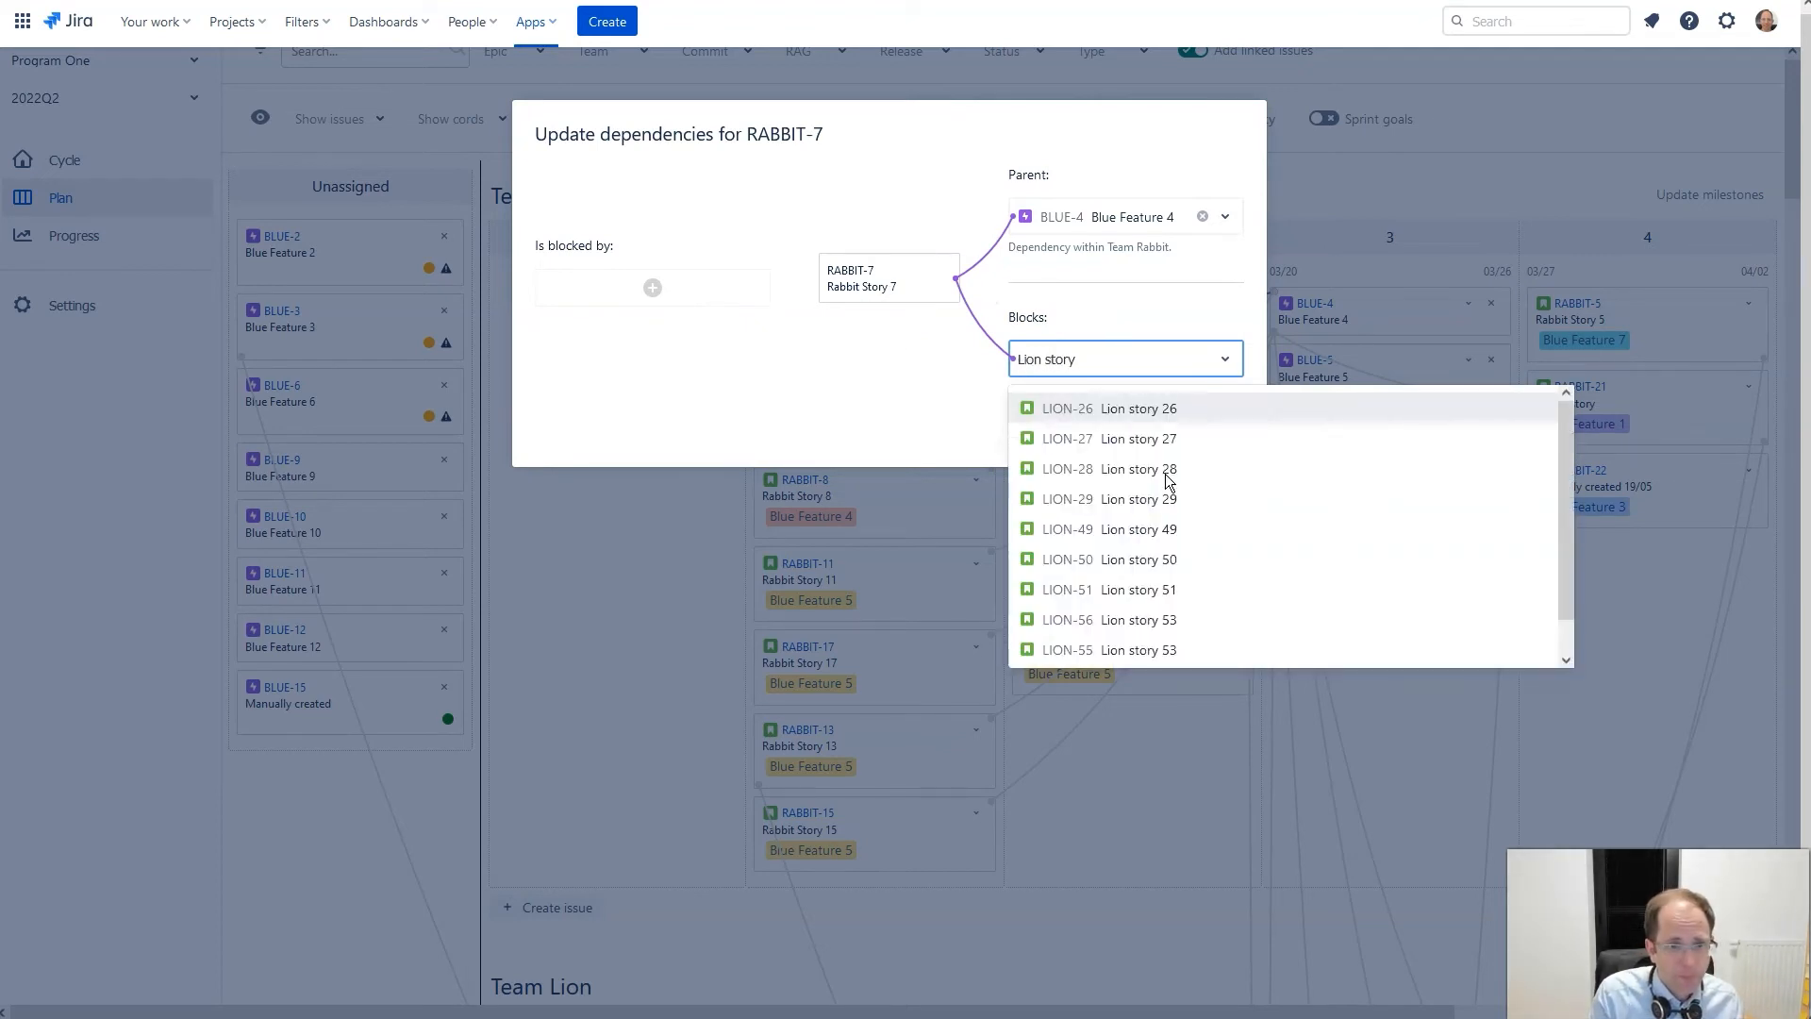
type("12")
left_click(1160, 409)
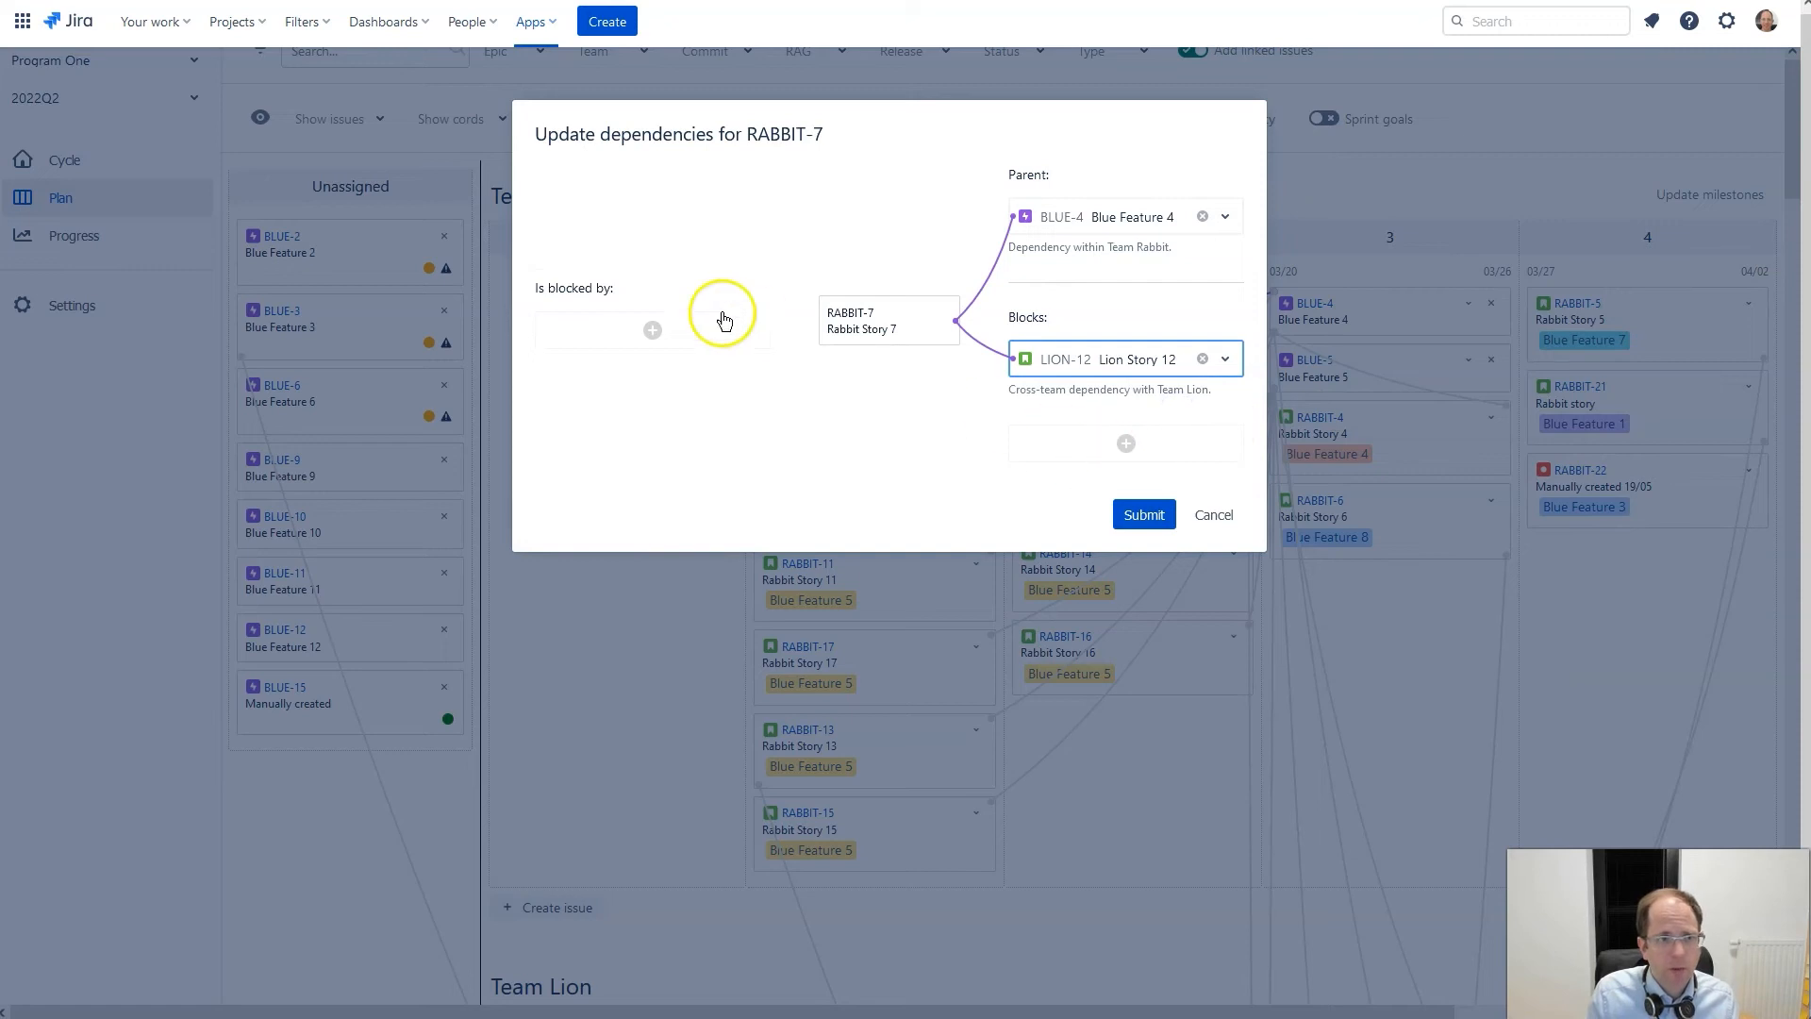
- Add RABBIT-17 (Rabbit Story 17) as a blocker of RABBIT-7, submit the dependencies and collapse the story card
left_click(674, 336)
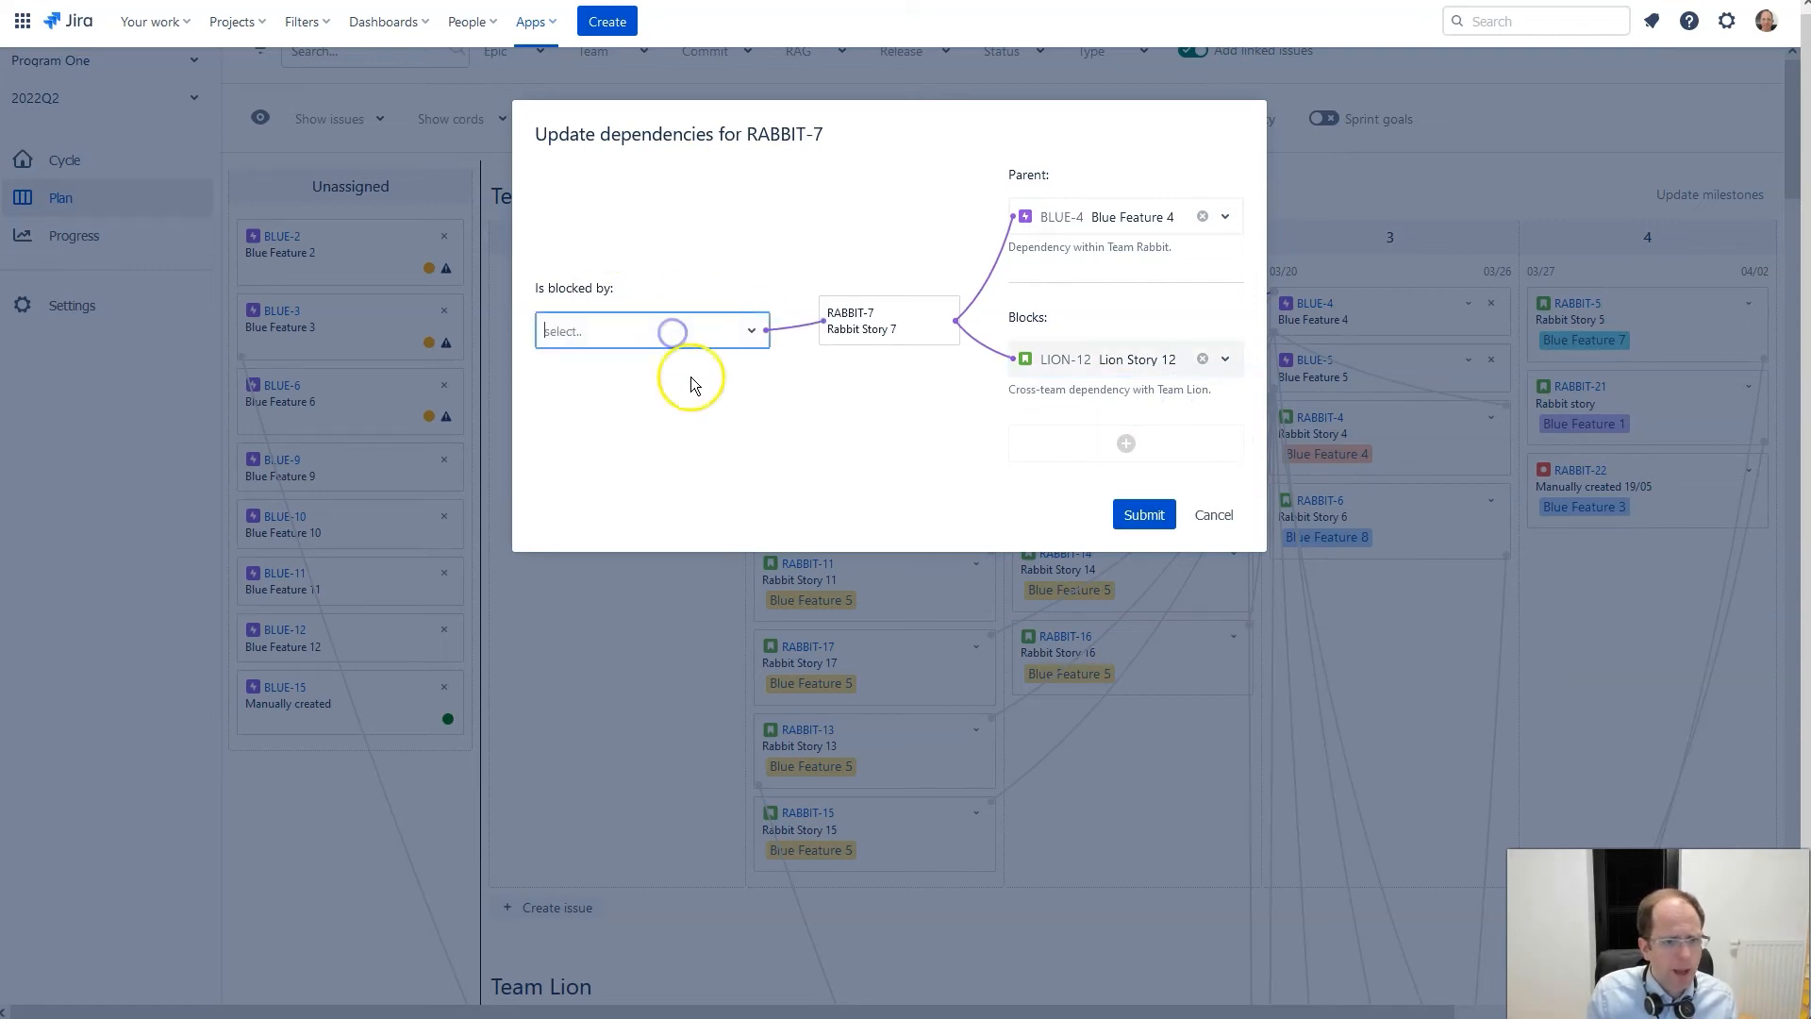
type("Rabbit Story 17")
left_click(739, 394)
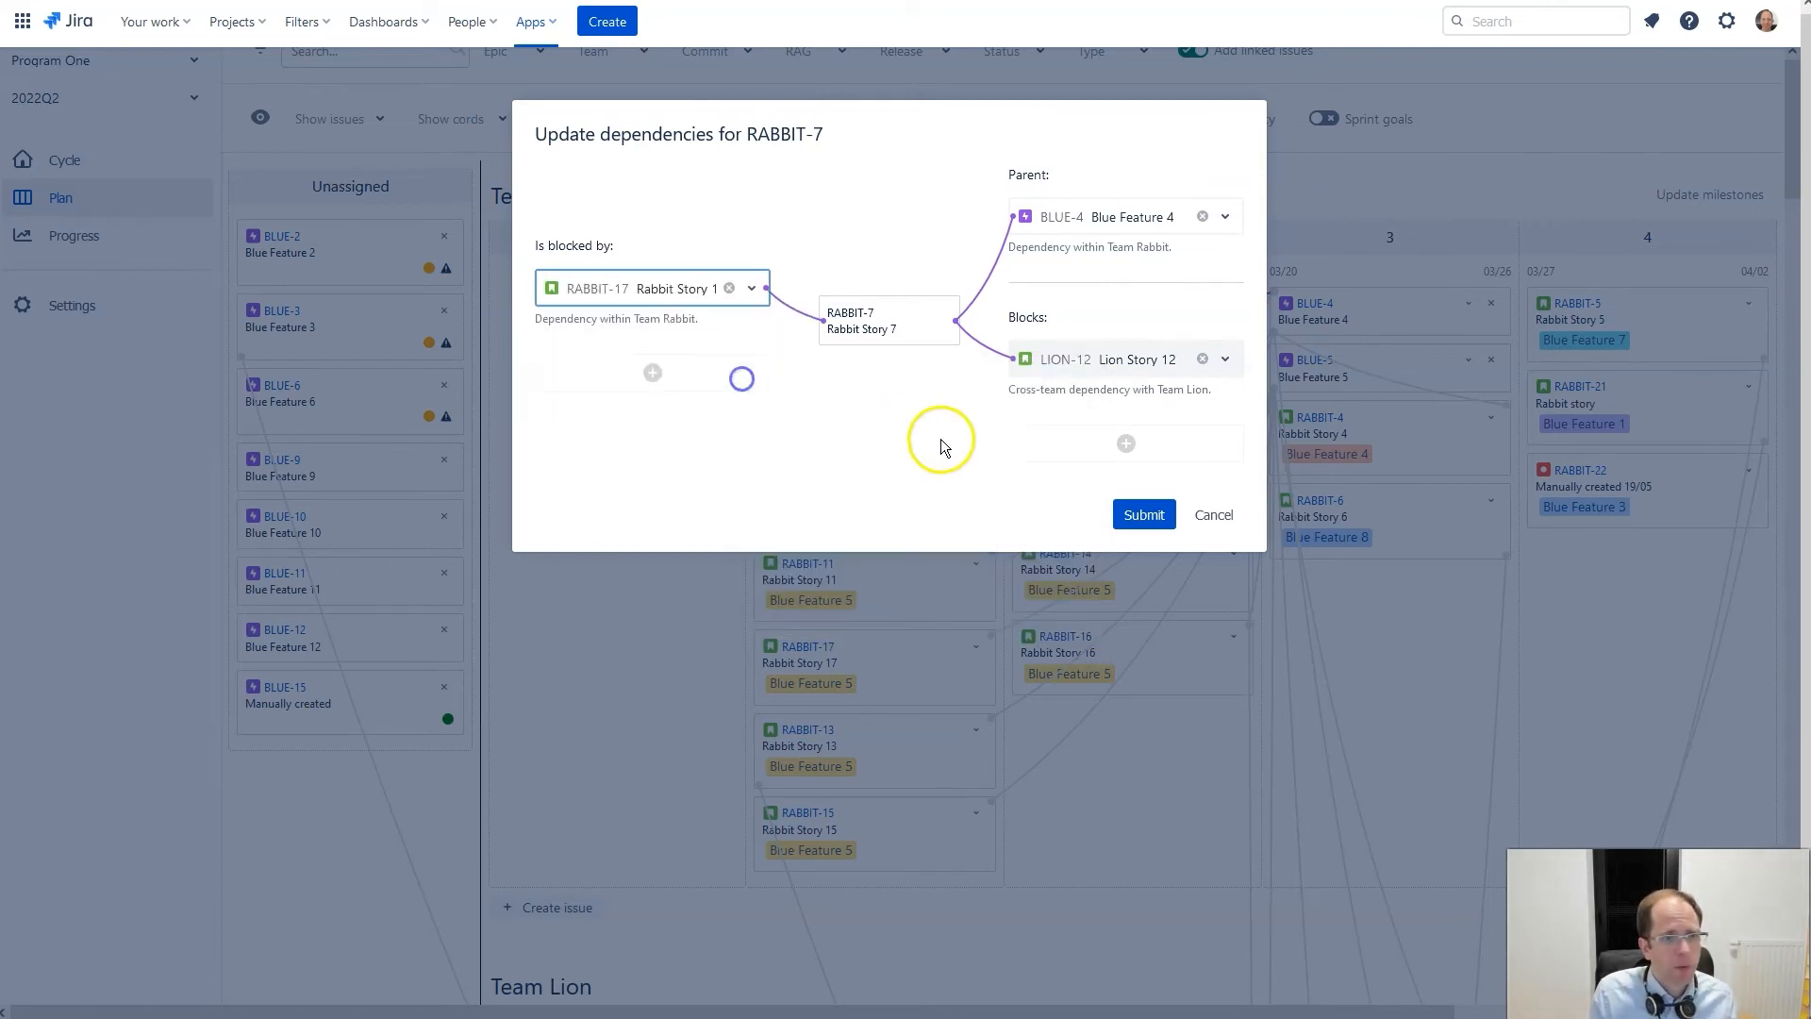
left_click(1144, 514)
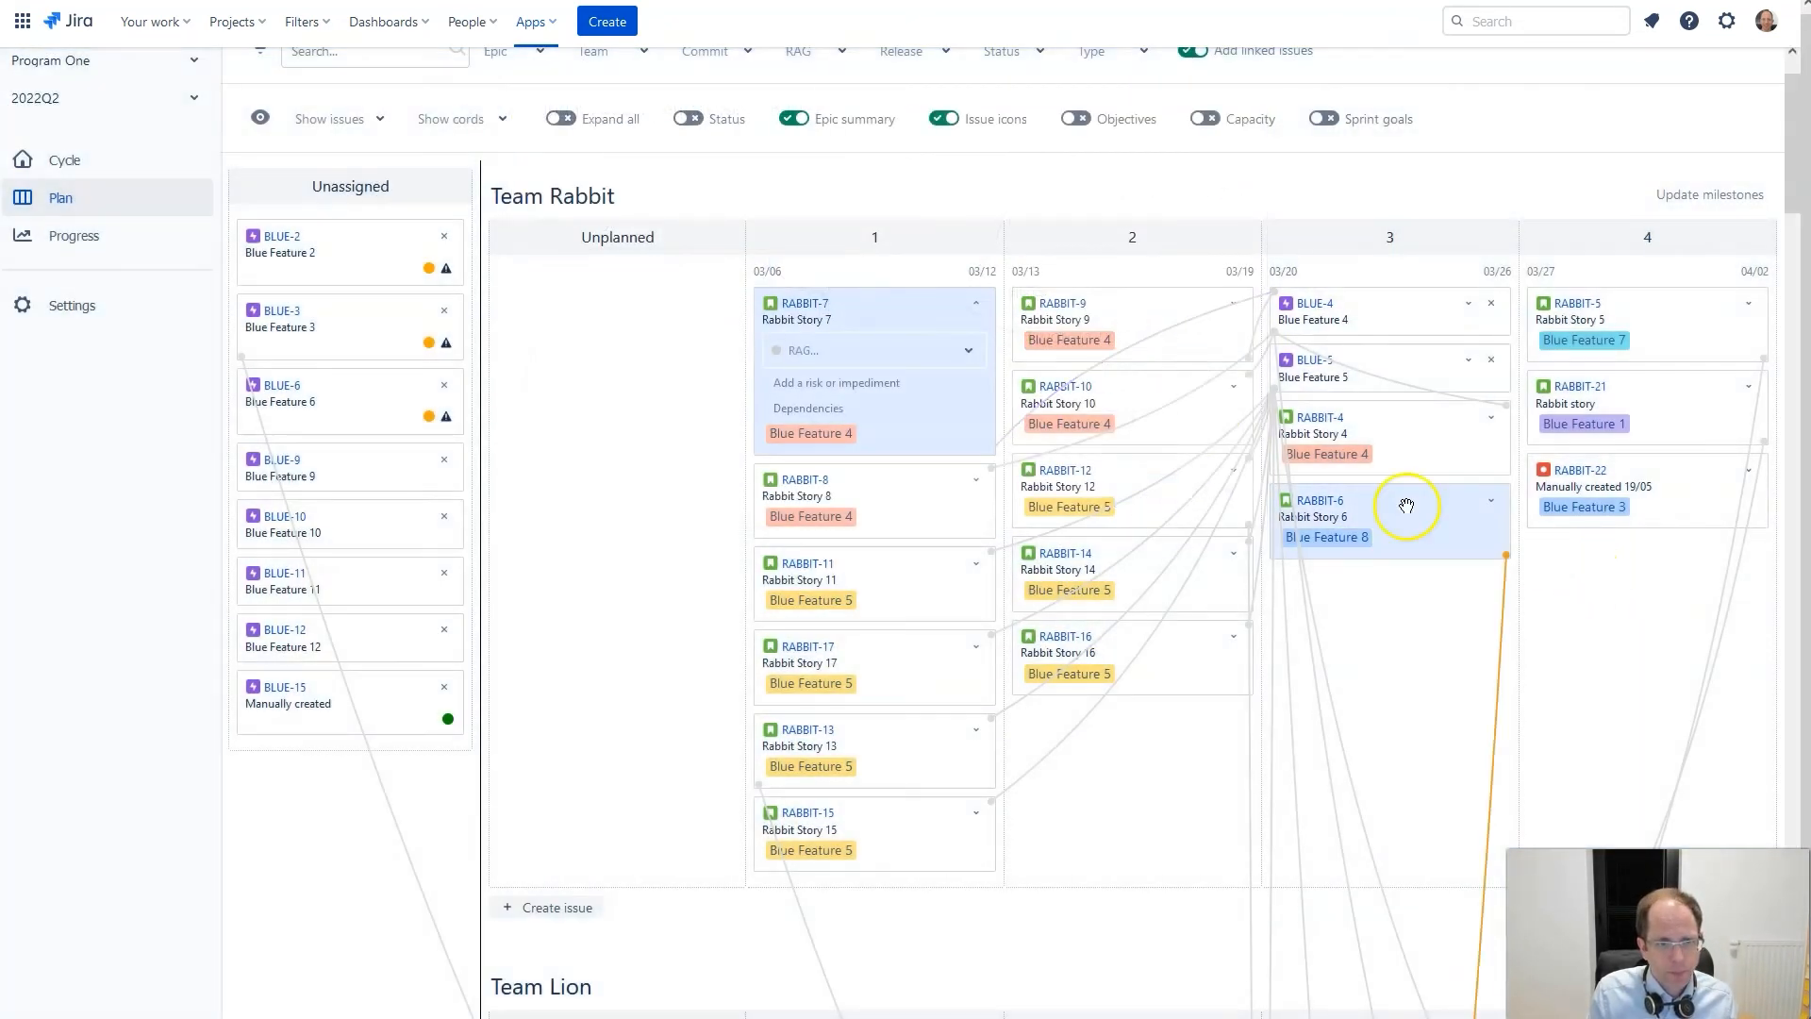
left_click(975, 303)
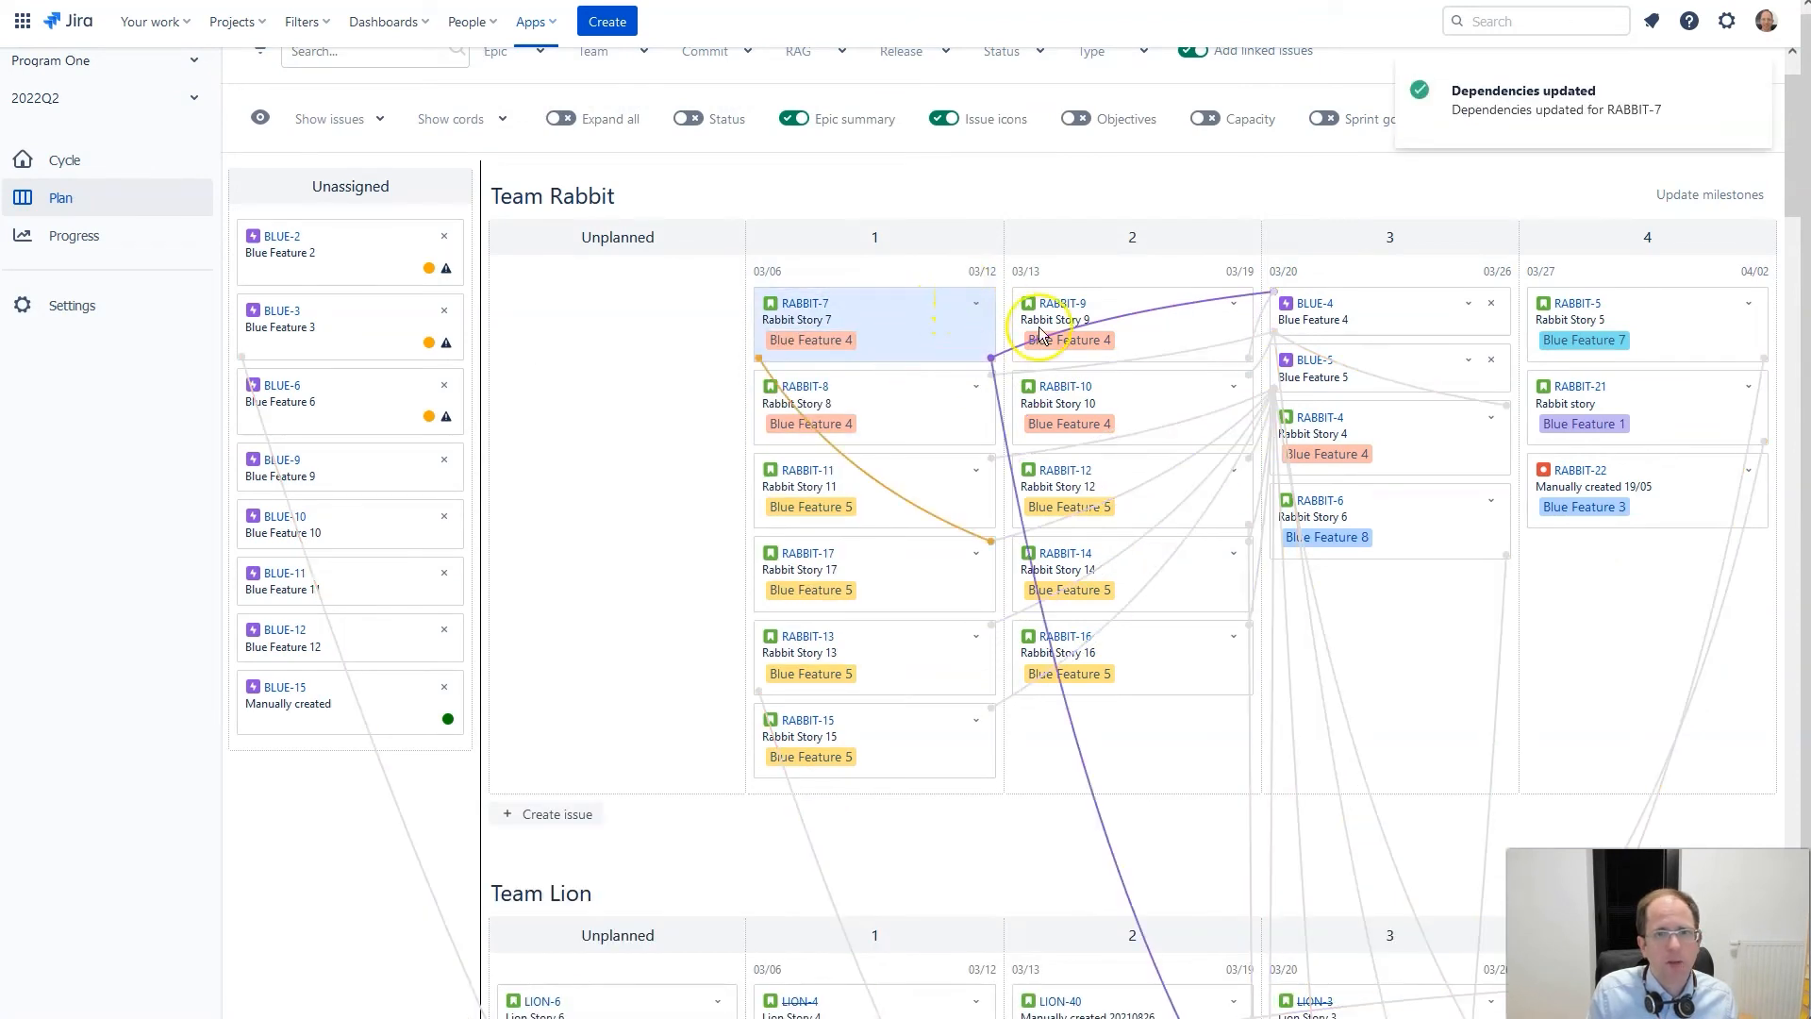
scroll(956, 301, "up", 1)
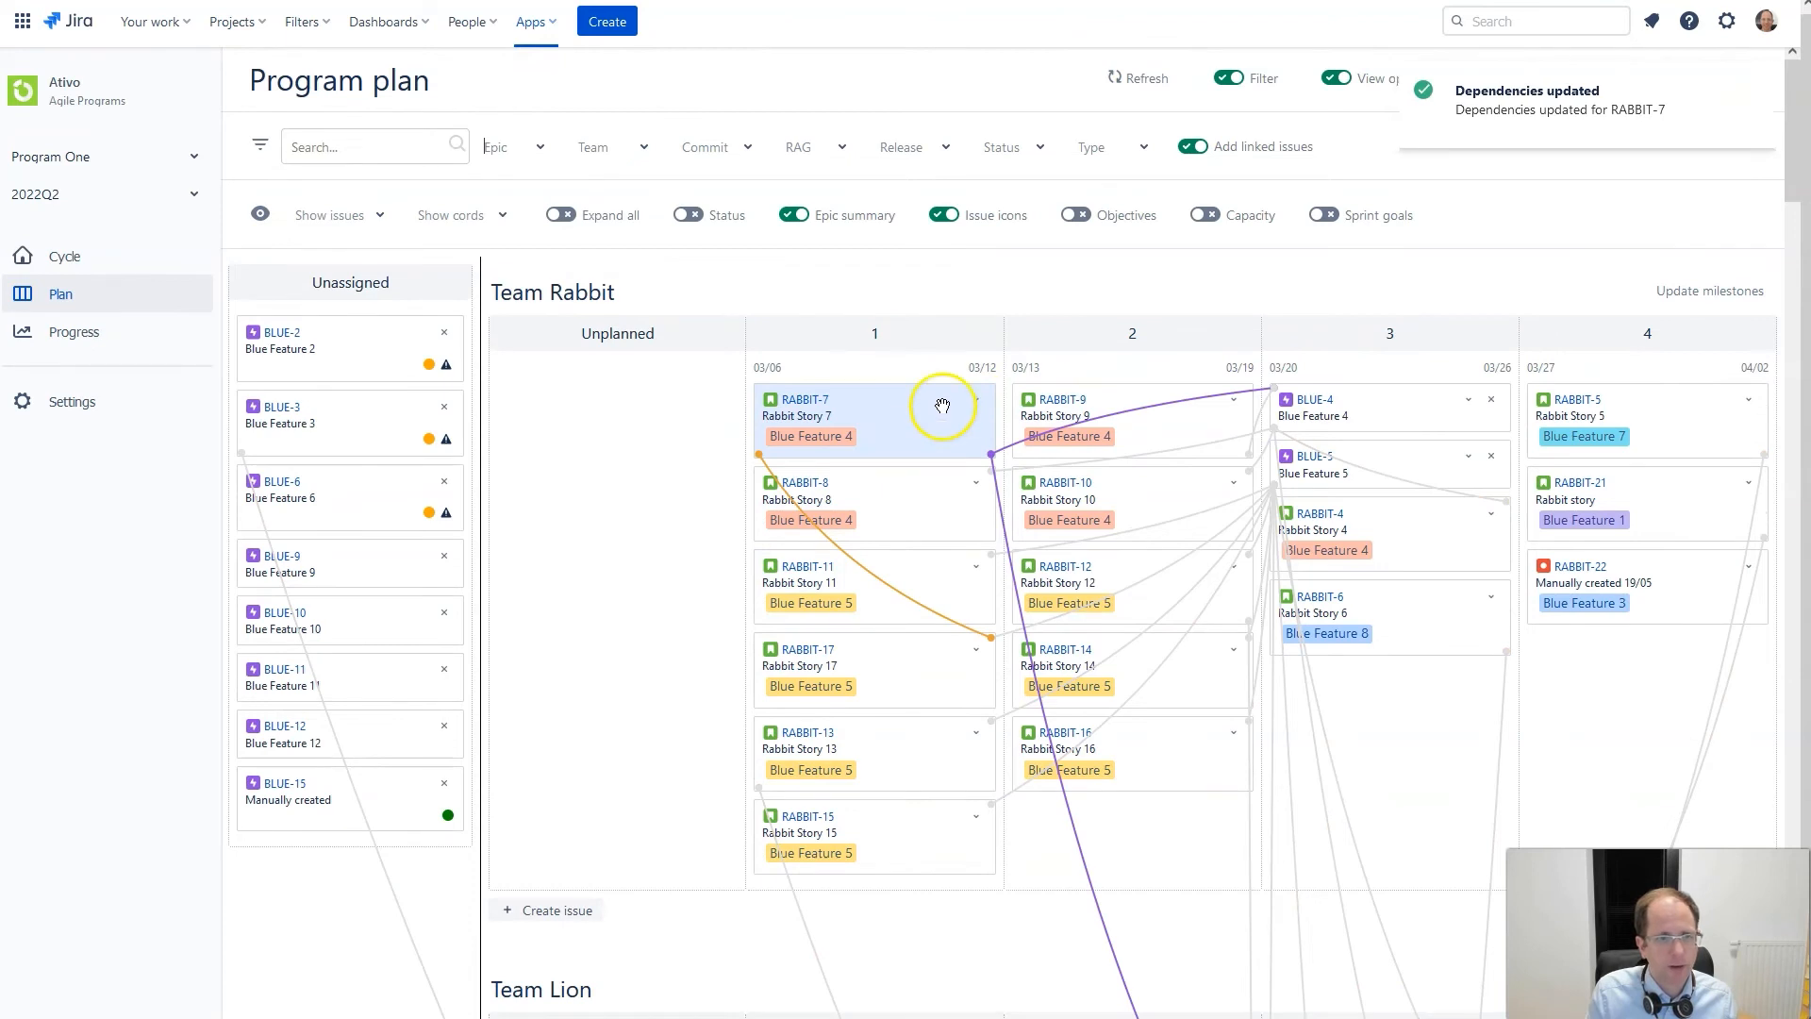
scroll(992, 426, "down", 4)
scroll(1007, 450, "up", 1)
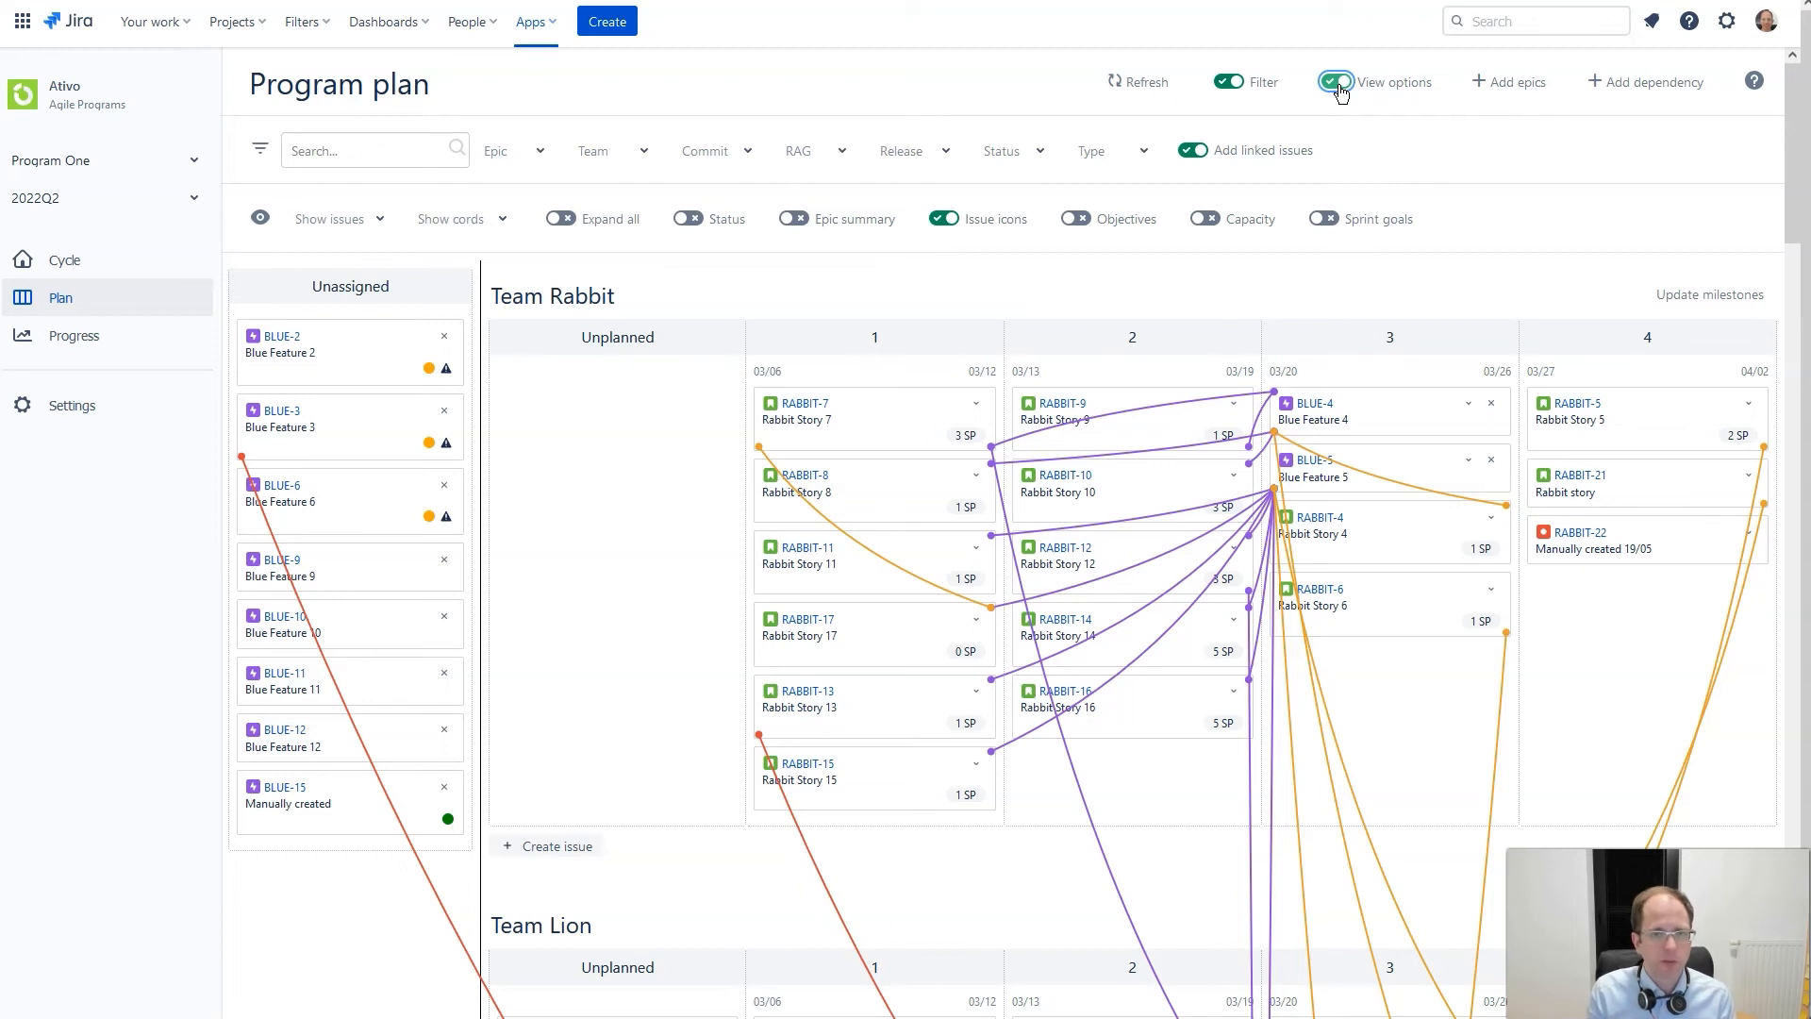
- Turn on the capacity display for the team sprints in the program plan
double_click(599, 294)
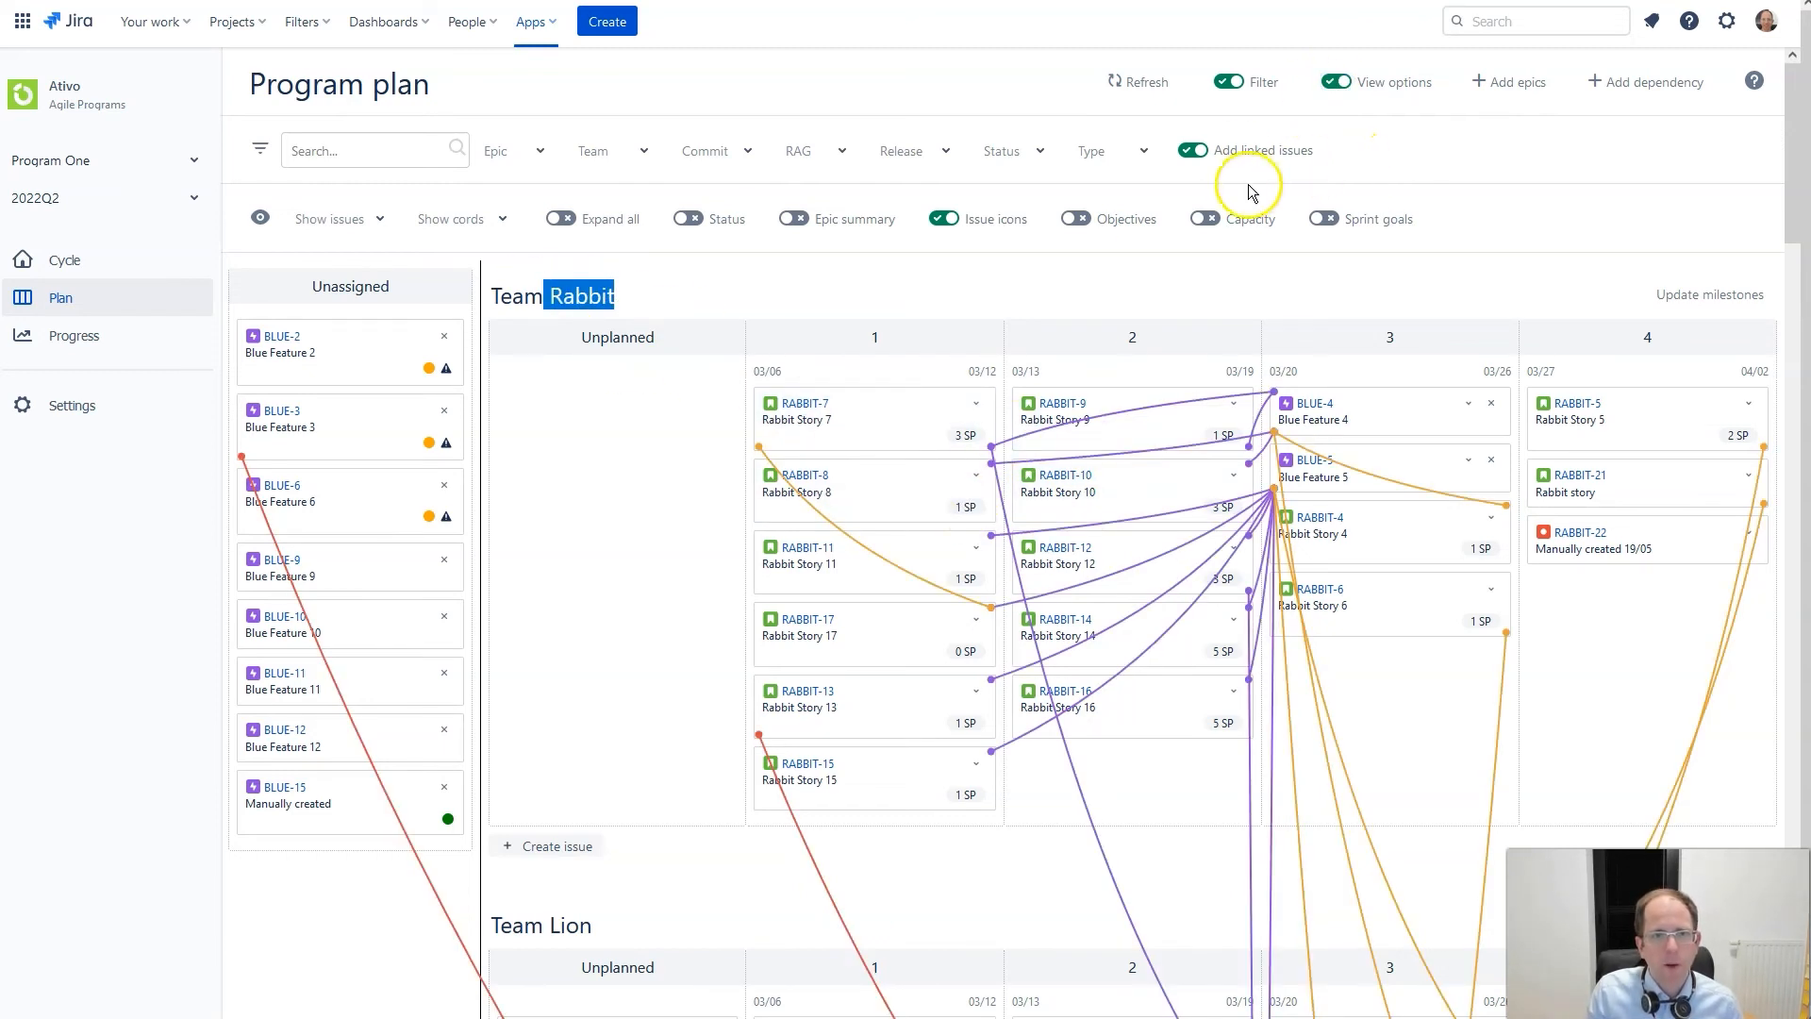
left_click(1338, 86)
left_click(1337, 83)
left_click(1205, 216)
left_click(1111, 415)
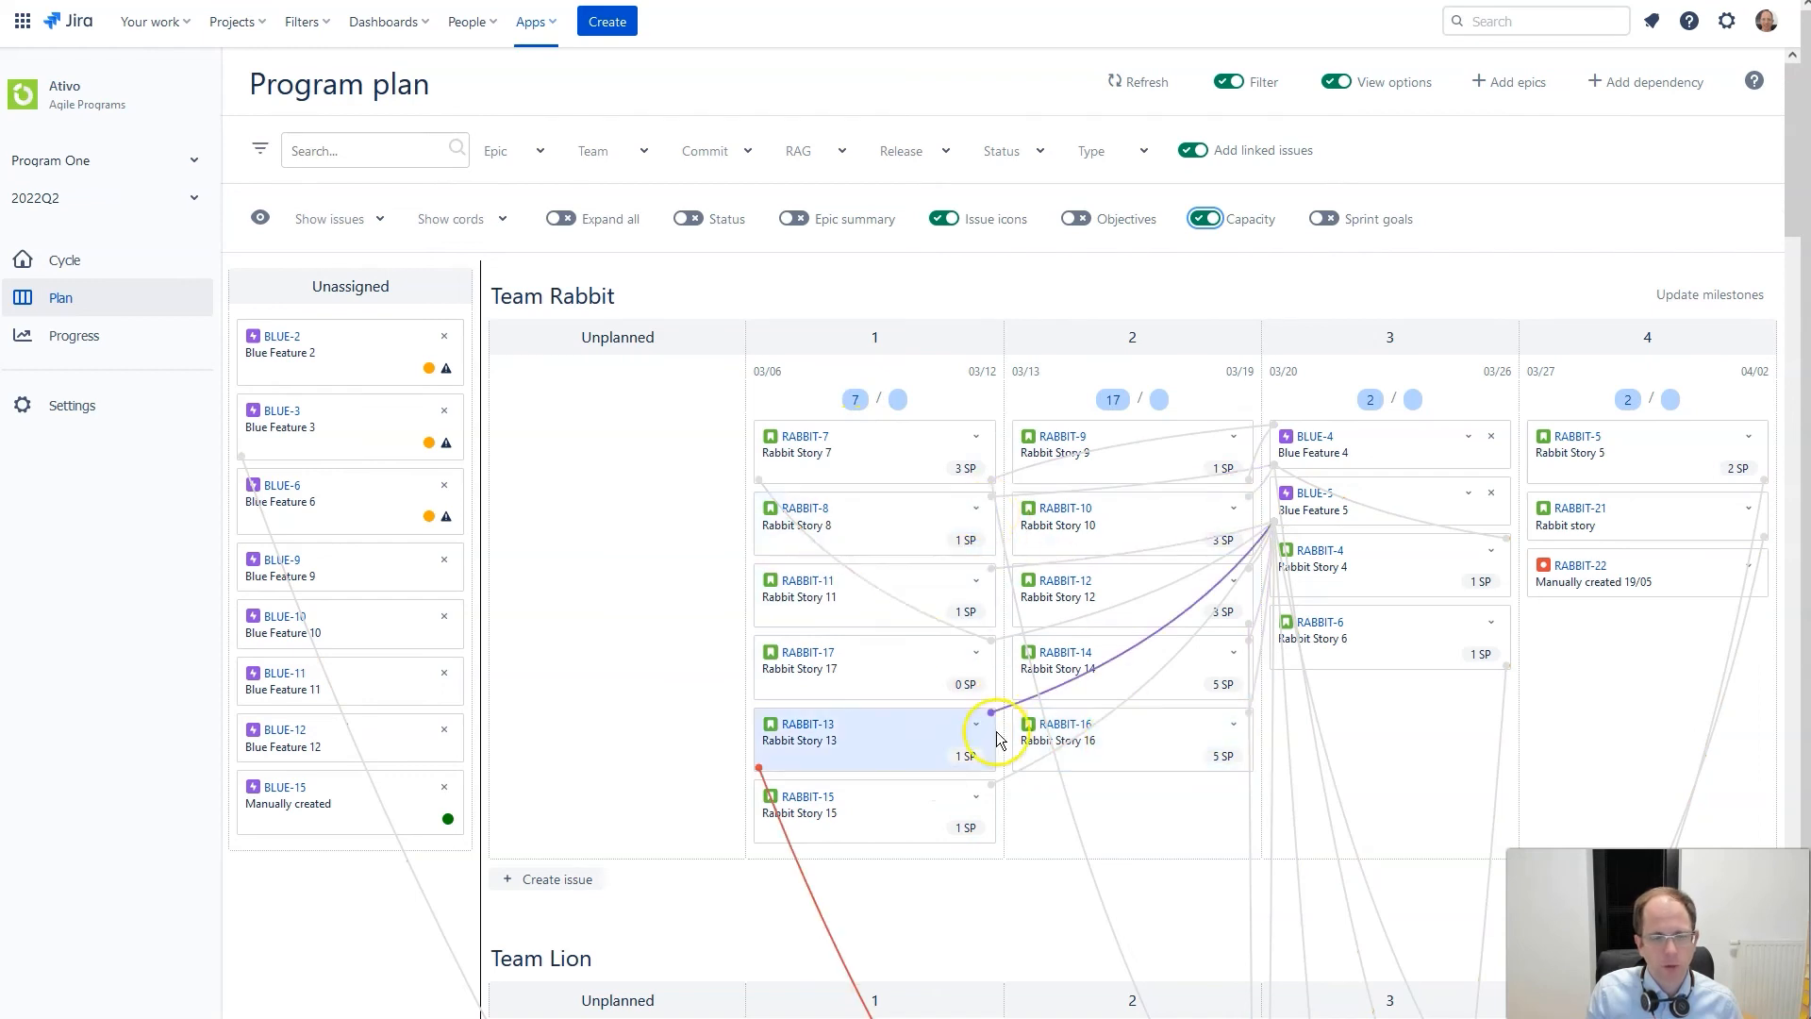
- Set Team Rabbit's capacity to 12 in each of sprints 1 to 4
left_click(897, 400)
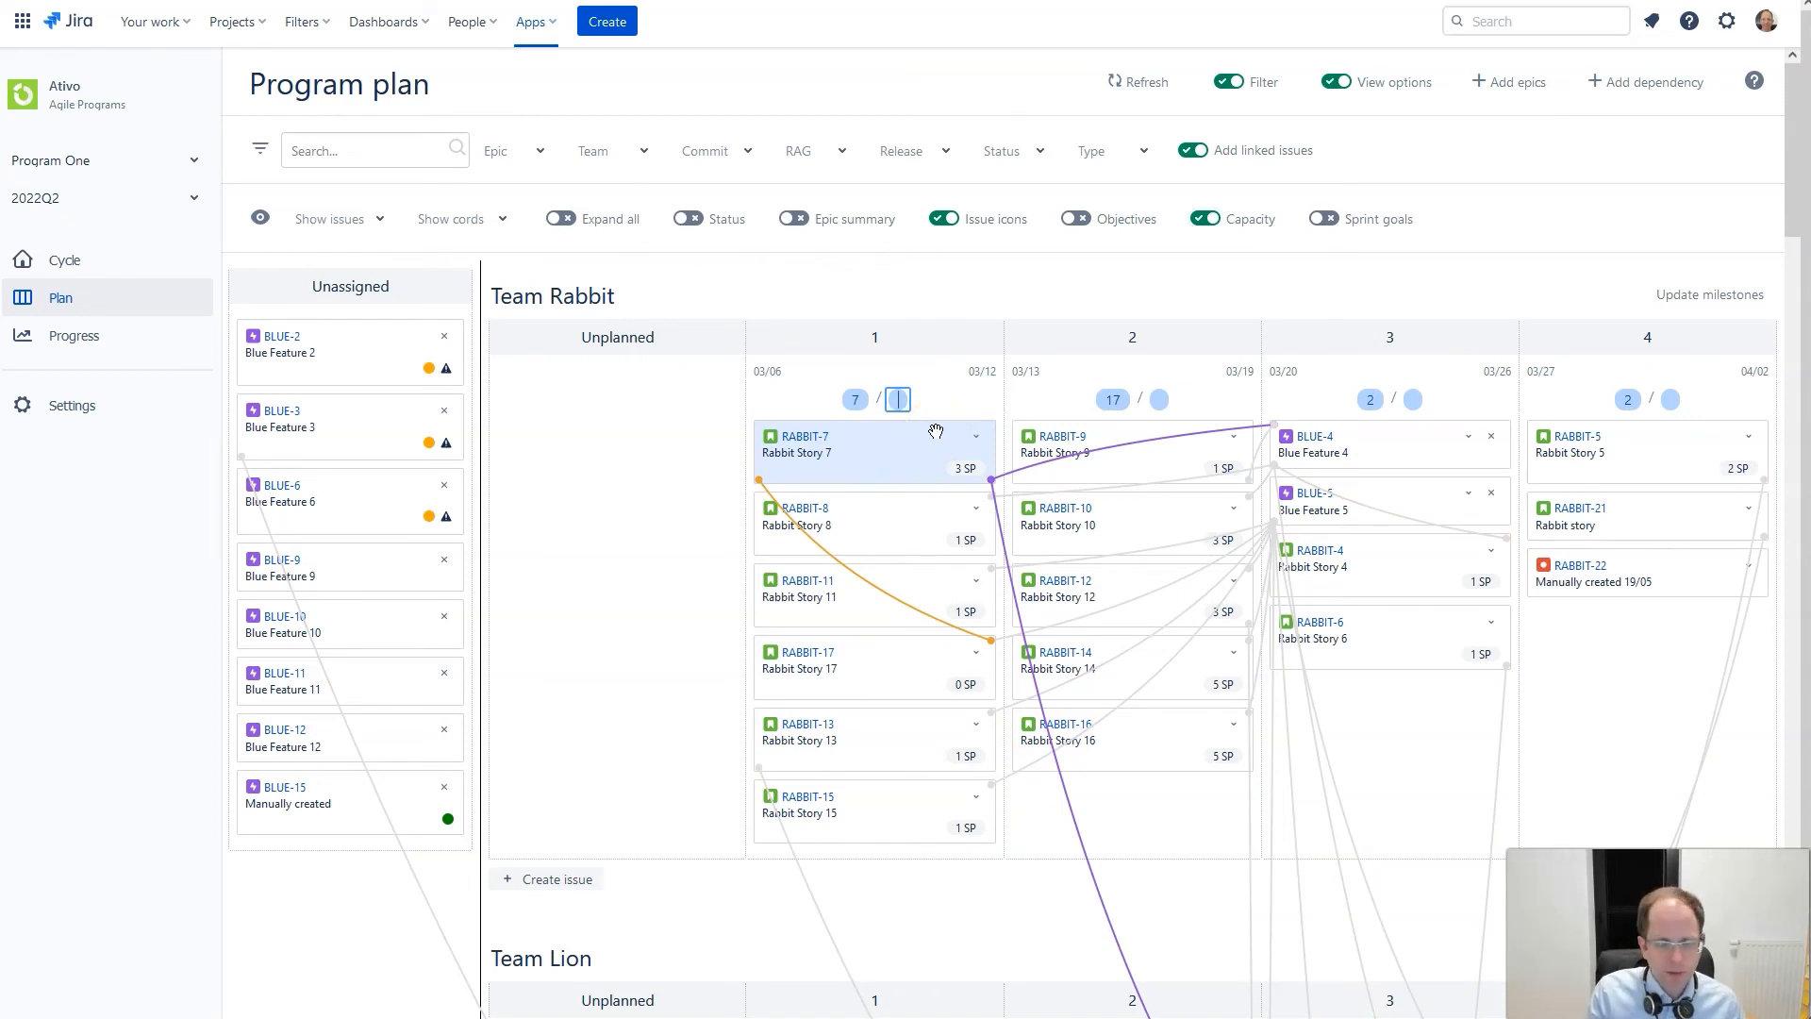
type("12")
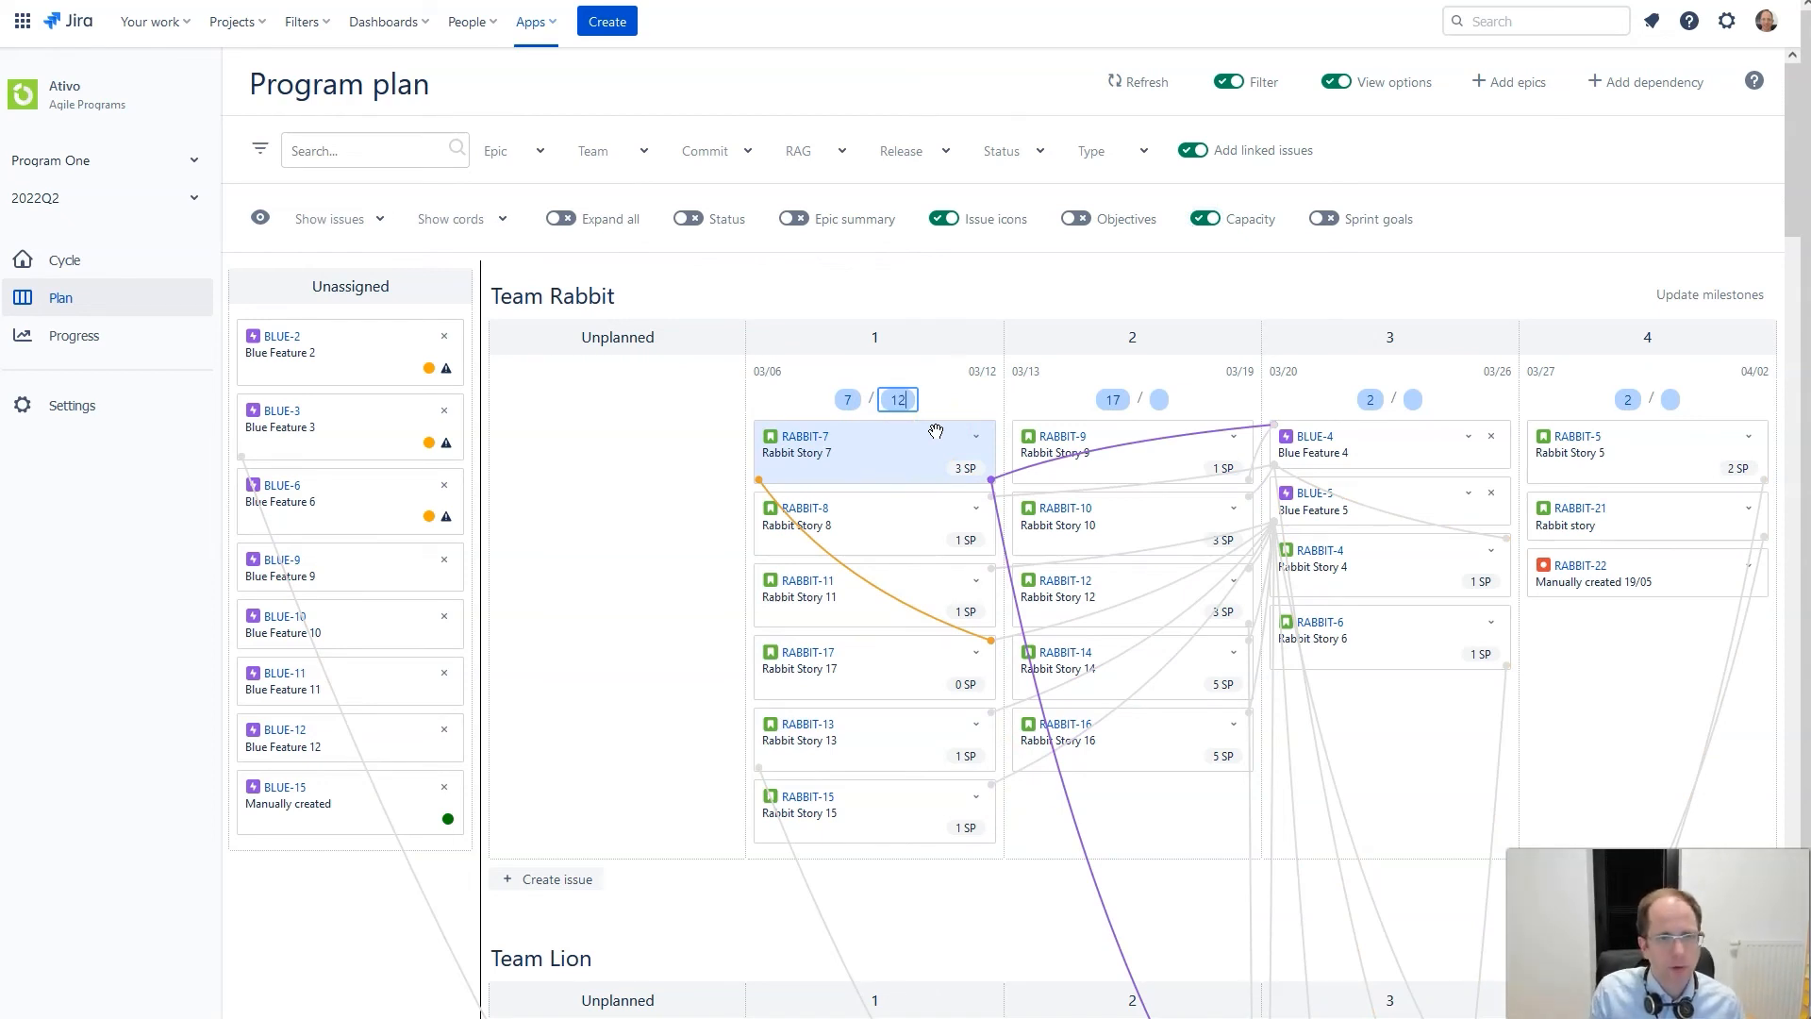
left_click(1159, 399)
left_click(1412, 399)
type("12")
left_click(1671, 399)
type("12")
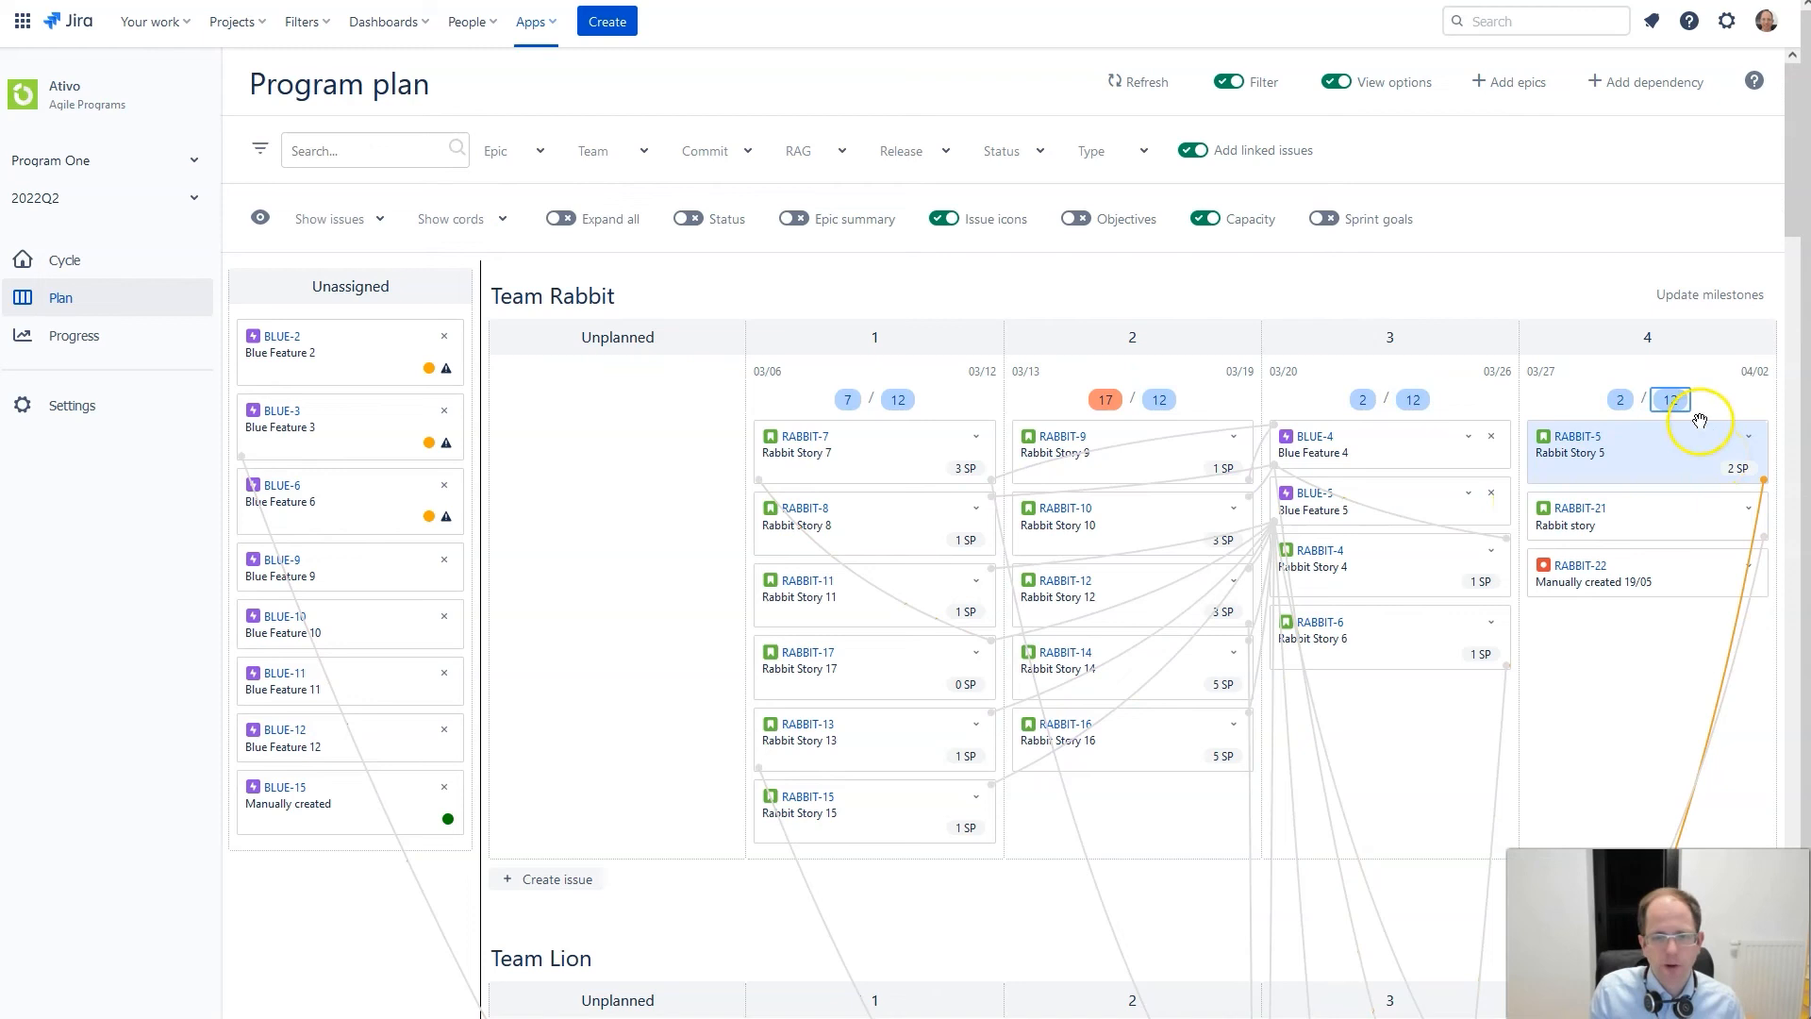
left_click(1715, 393)
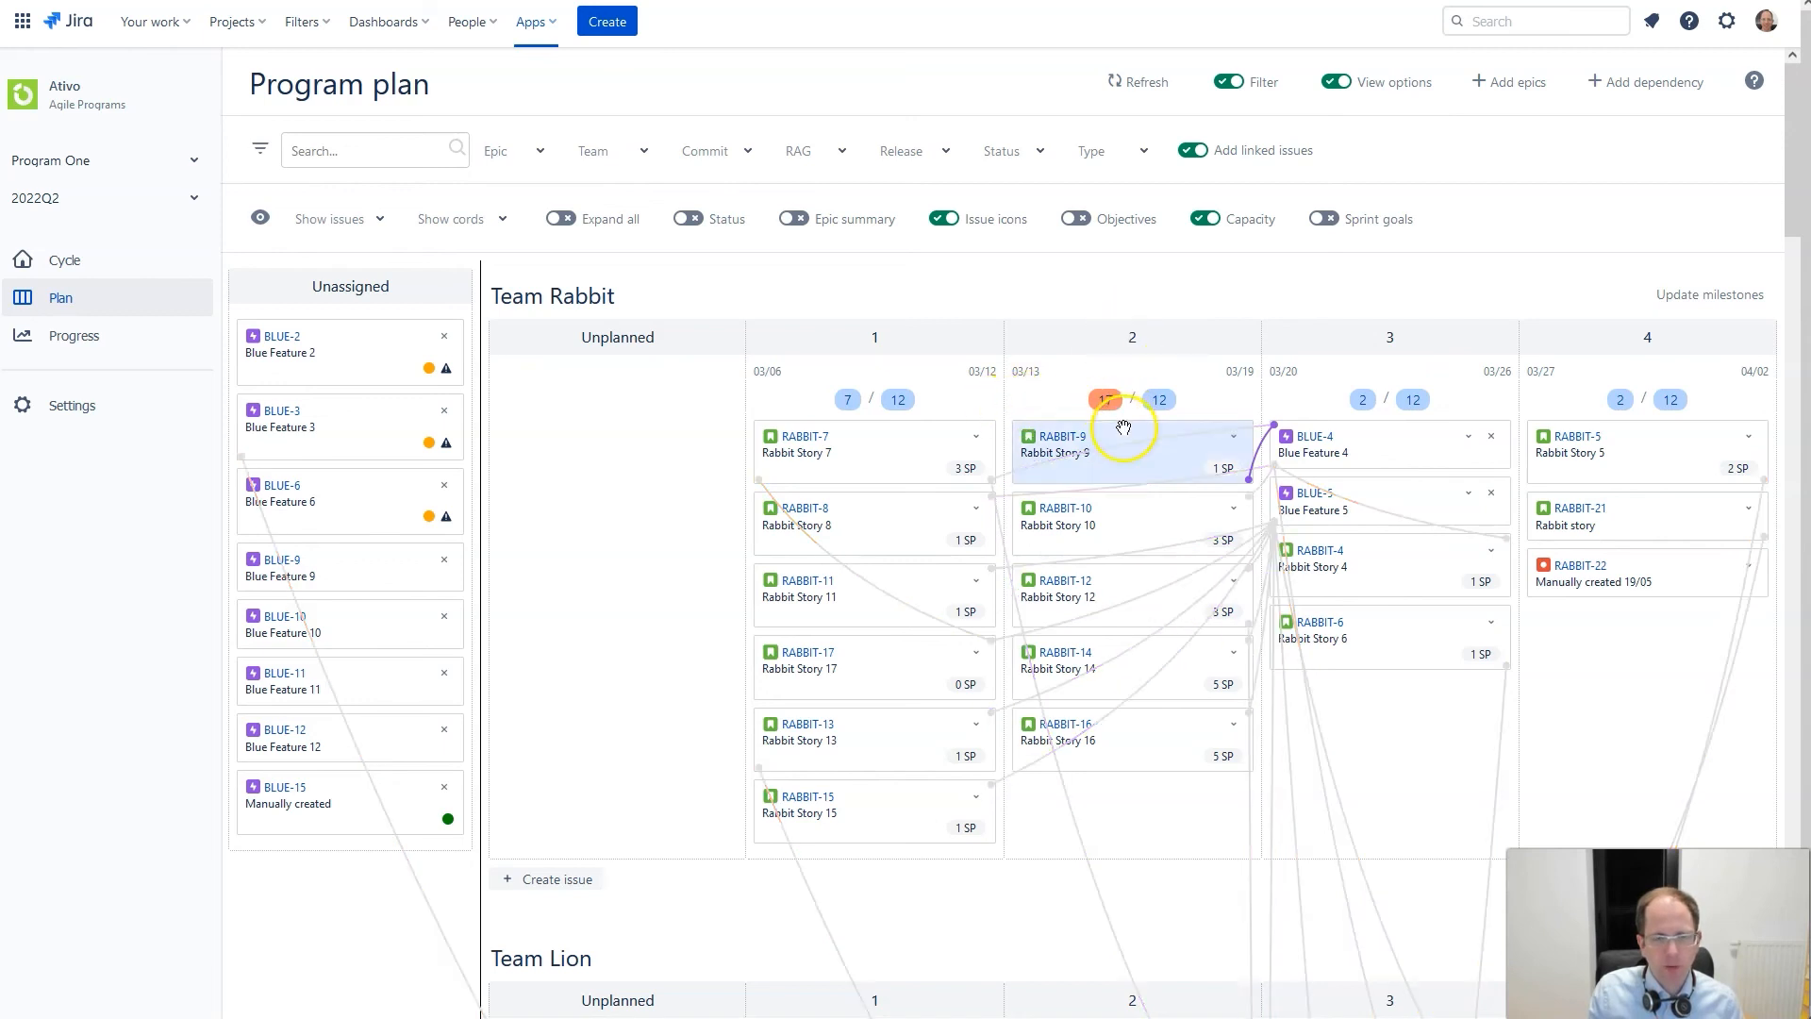
- Relieve Team Rabbit's overloaded sprint 2 by moving RABBIT-10 to sprint 1 and RABBIT-12 to sprint 3
double_click(1109, 401)
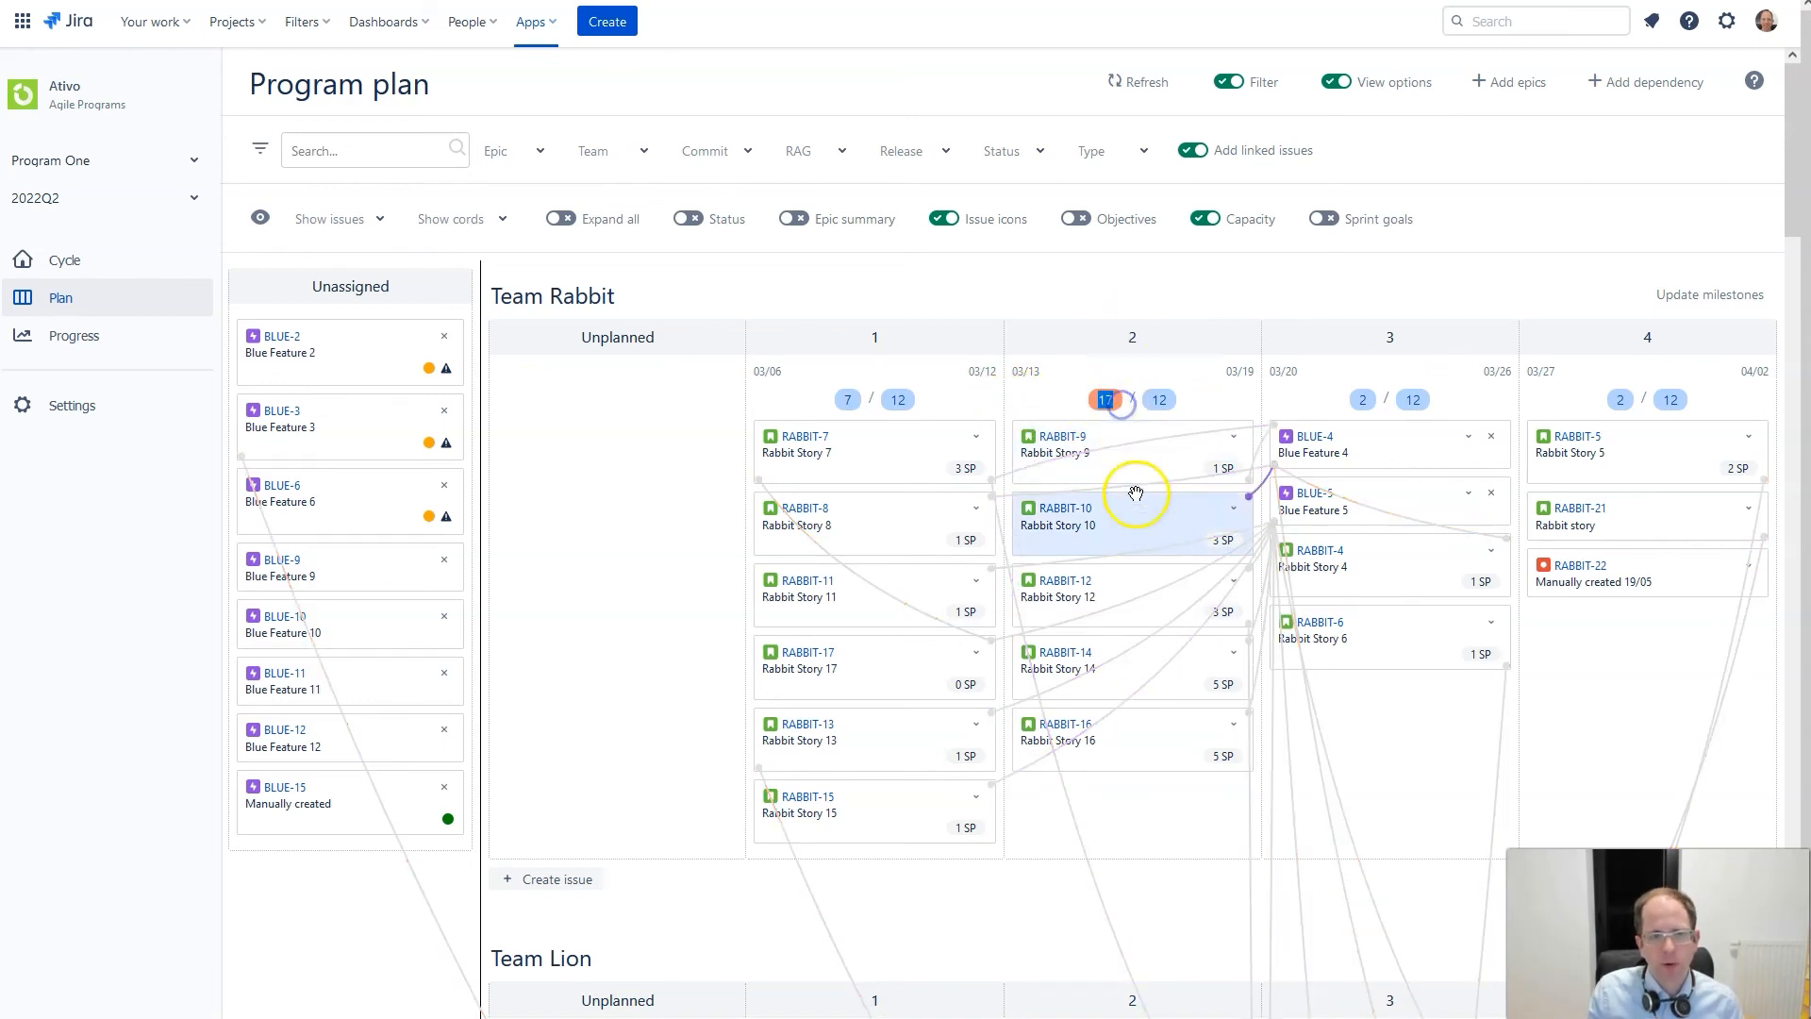
left_click(1160, 401)
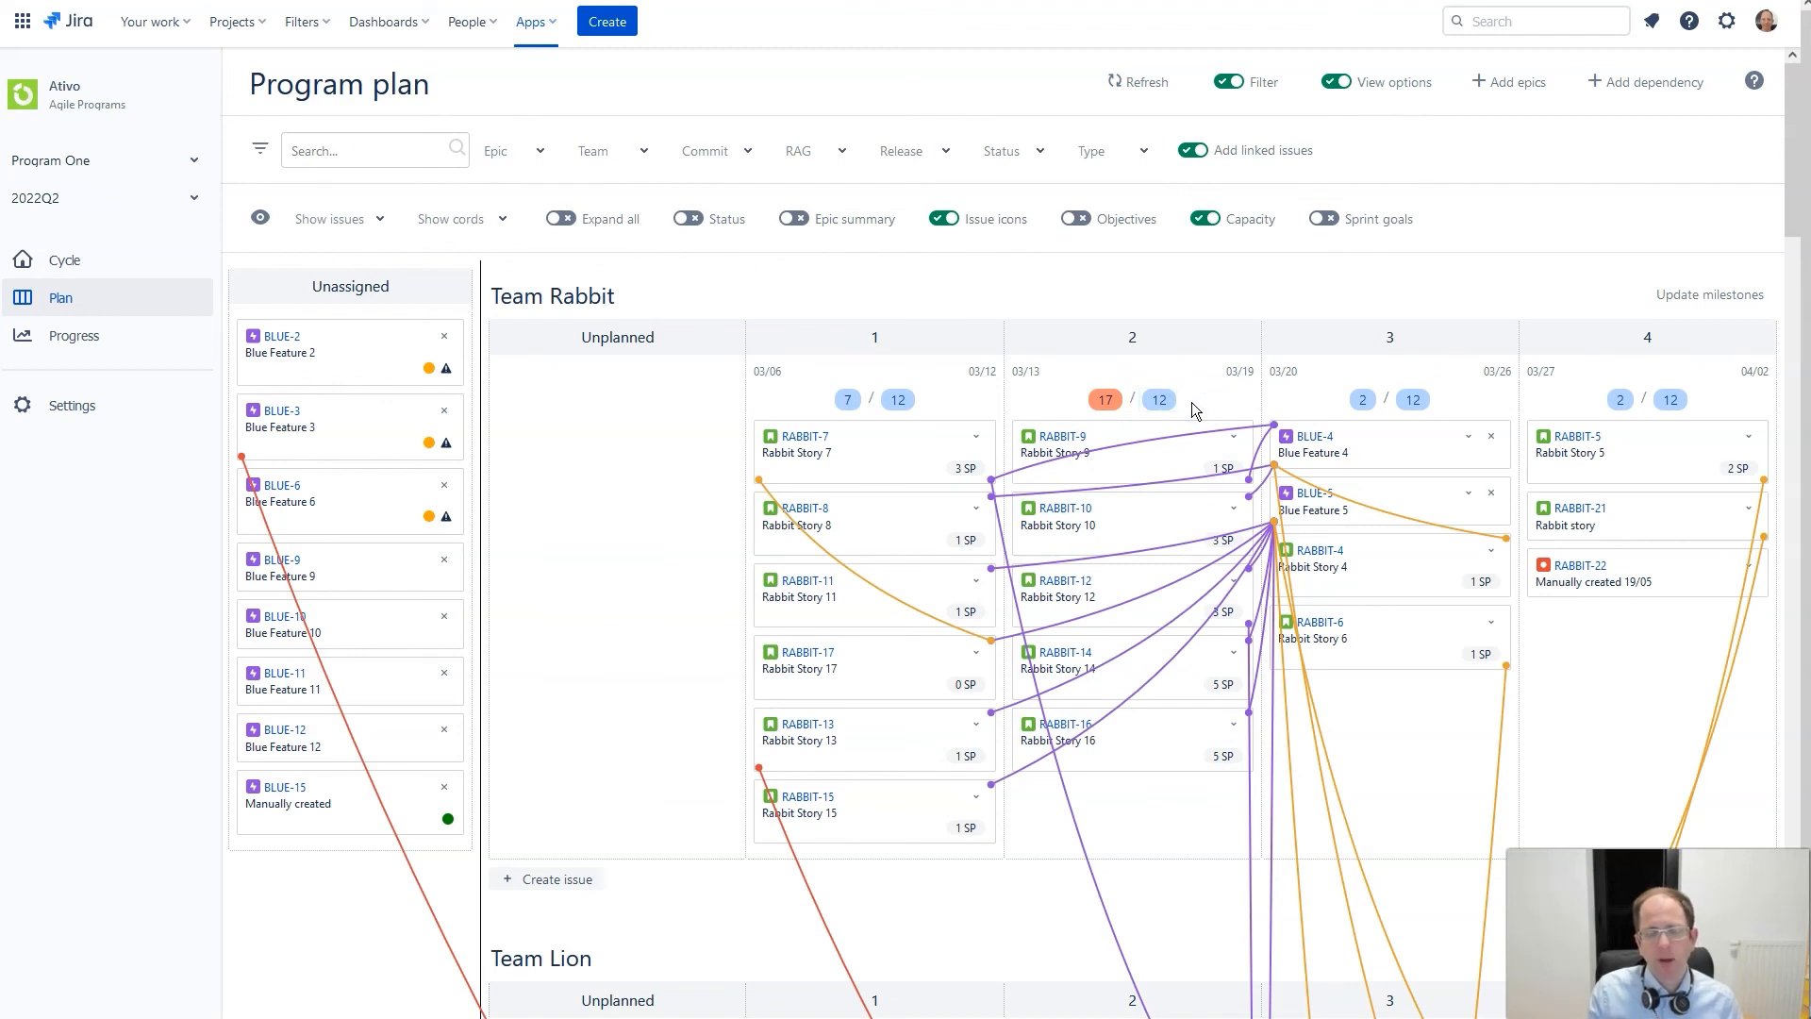
left_click(1158, 532)
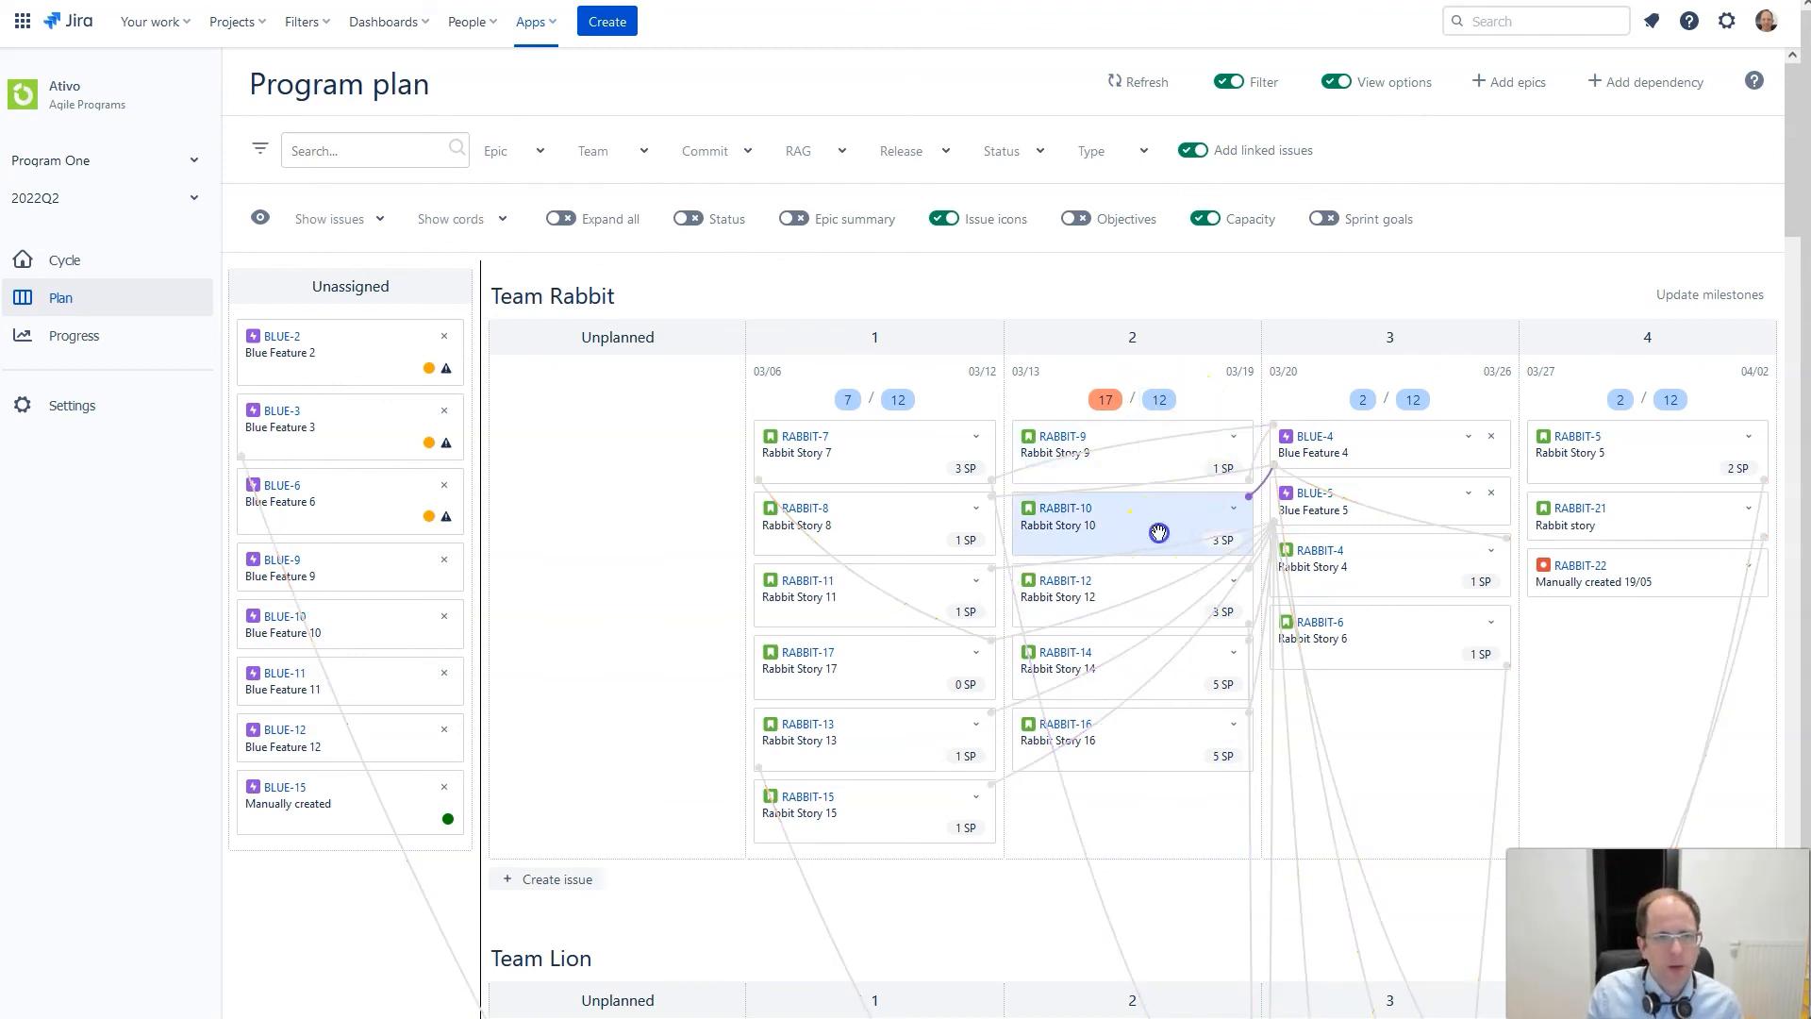
left_click_drag(1158, 532, 877, 526)
left_click(1160, 541)
left_click(1114, 537)
left_click_drag(1115, 537, 1373, 545)
left_click(1095, 528)
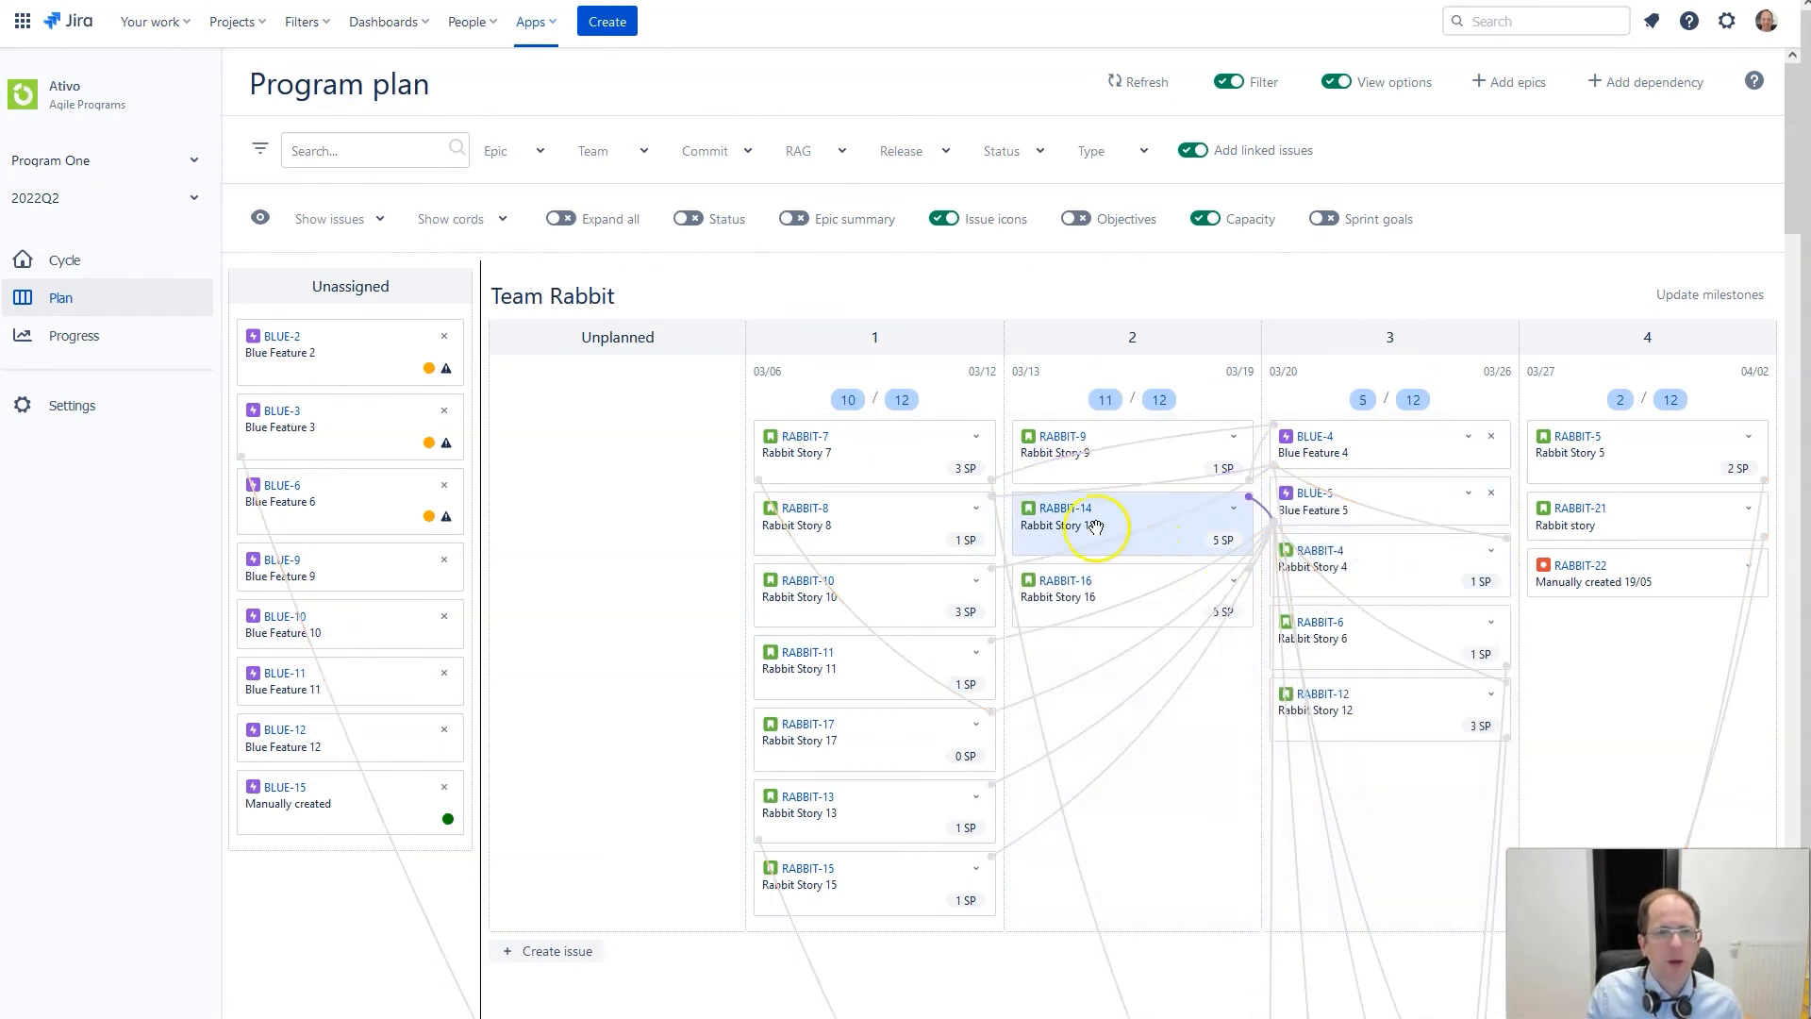
left_click(1098, 406)
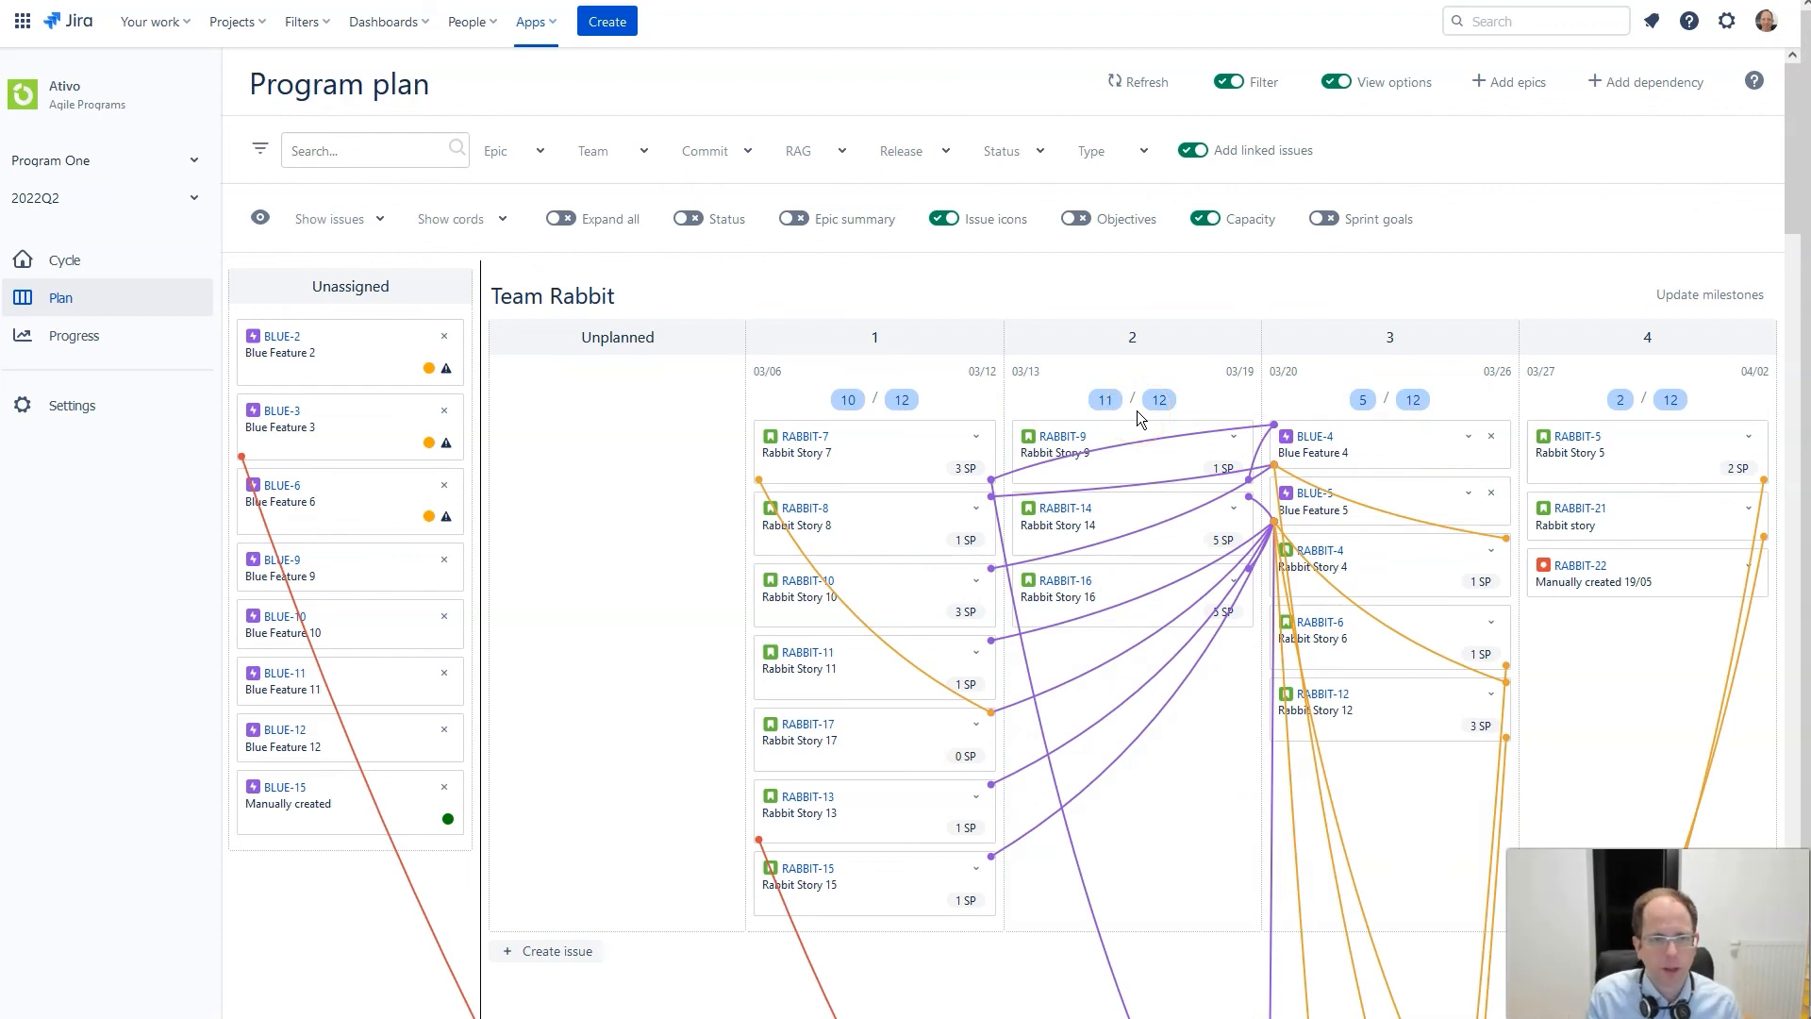
- Reset the view options and hide all dependency cords on the program plan
scroll(1544, 342, "down", 10)
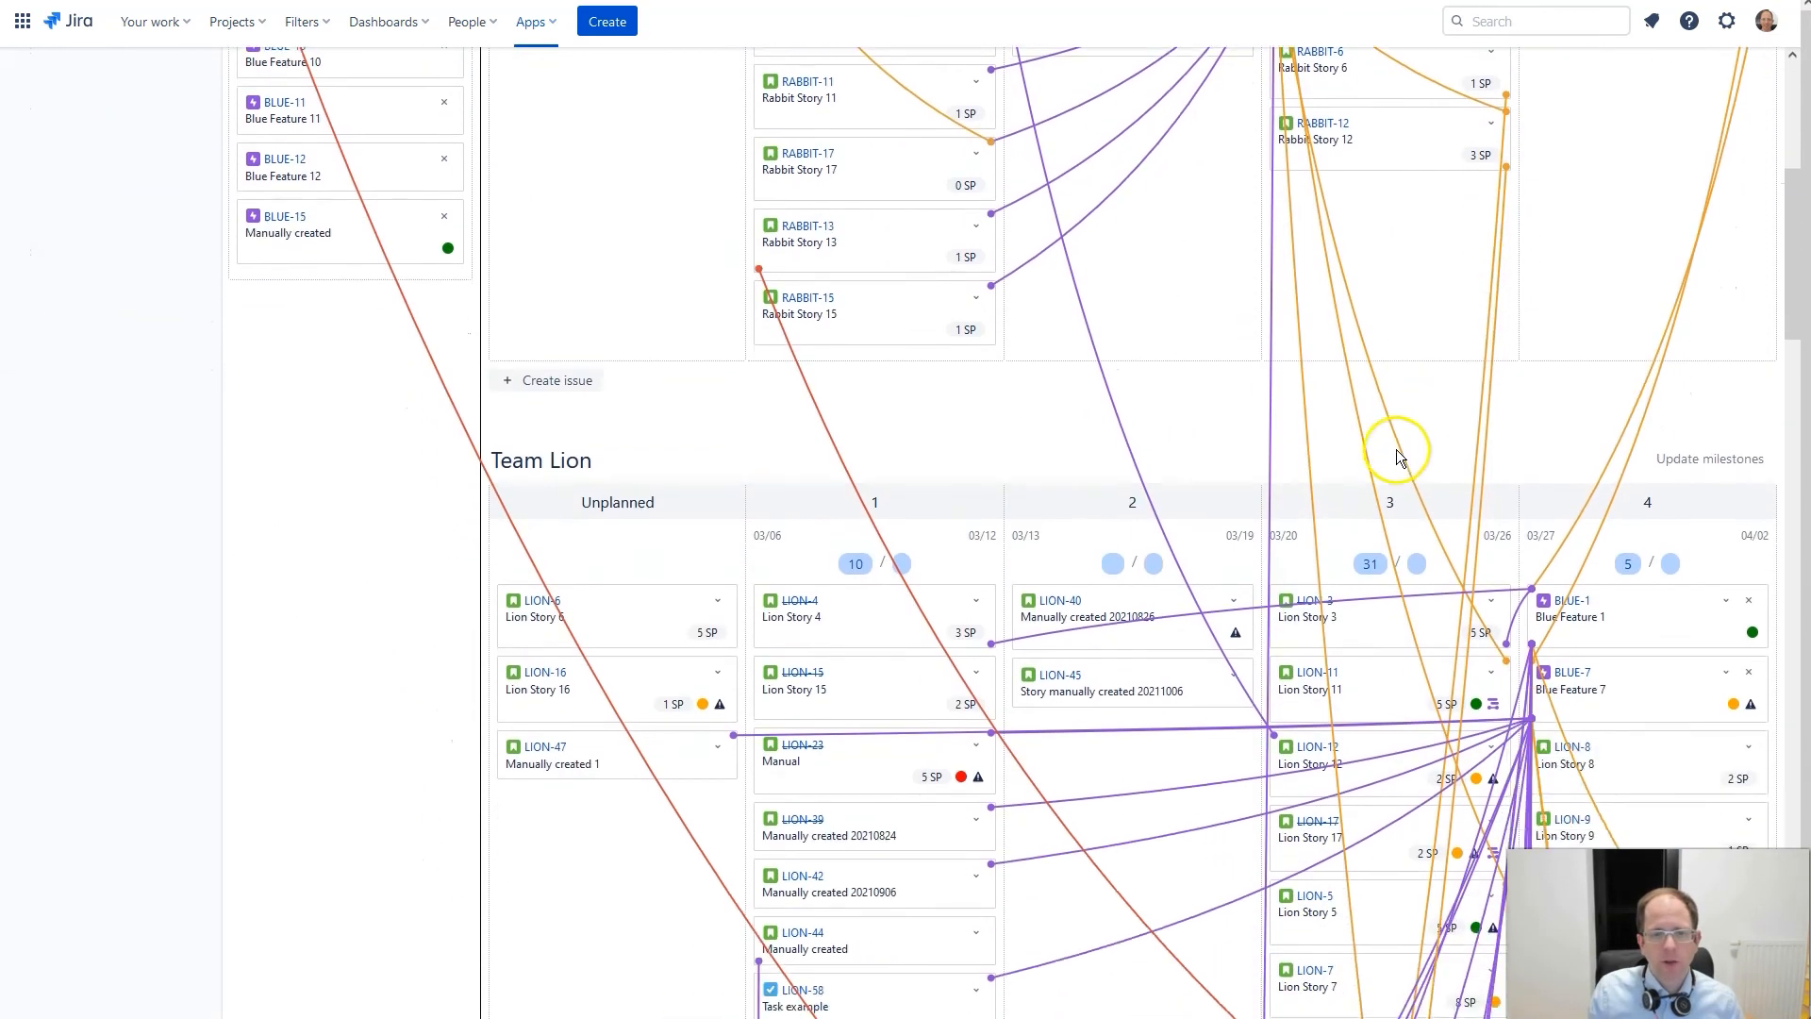
left_click(1507, 650)
scroll(1527, 650, "down", 9)
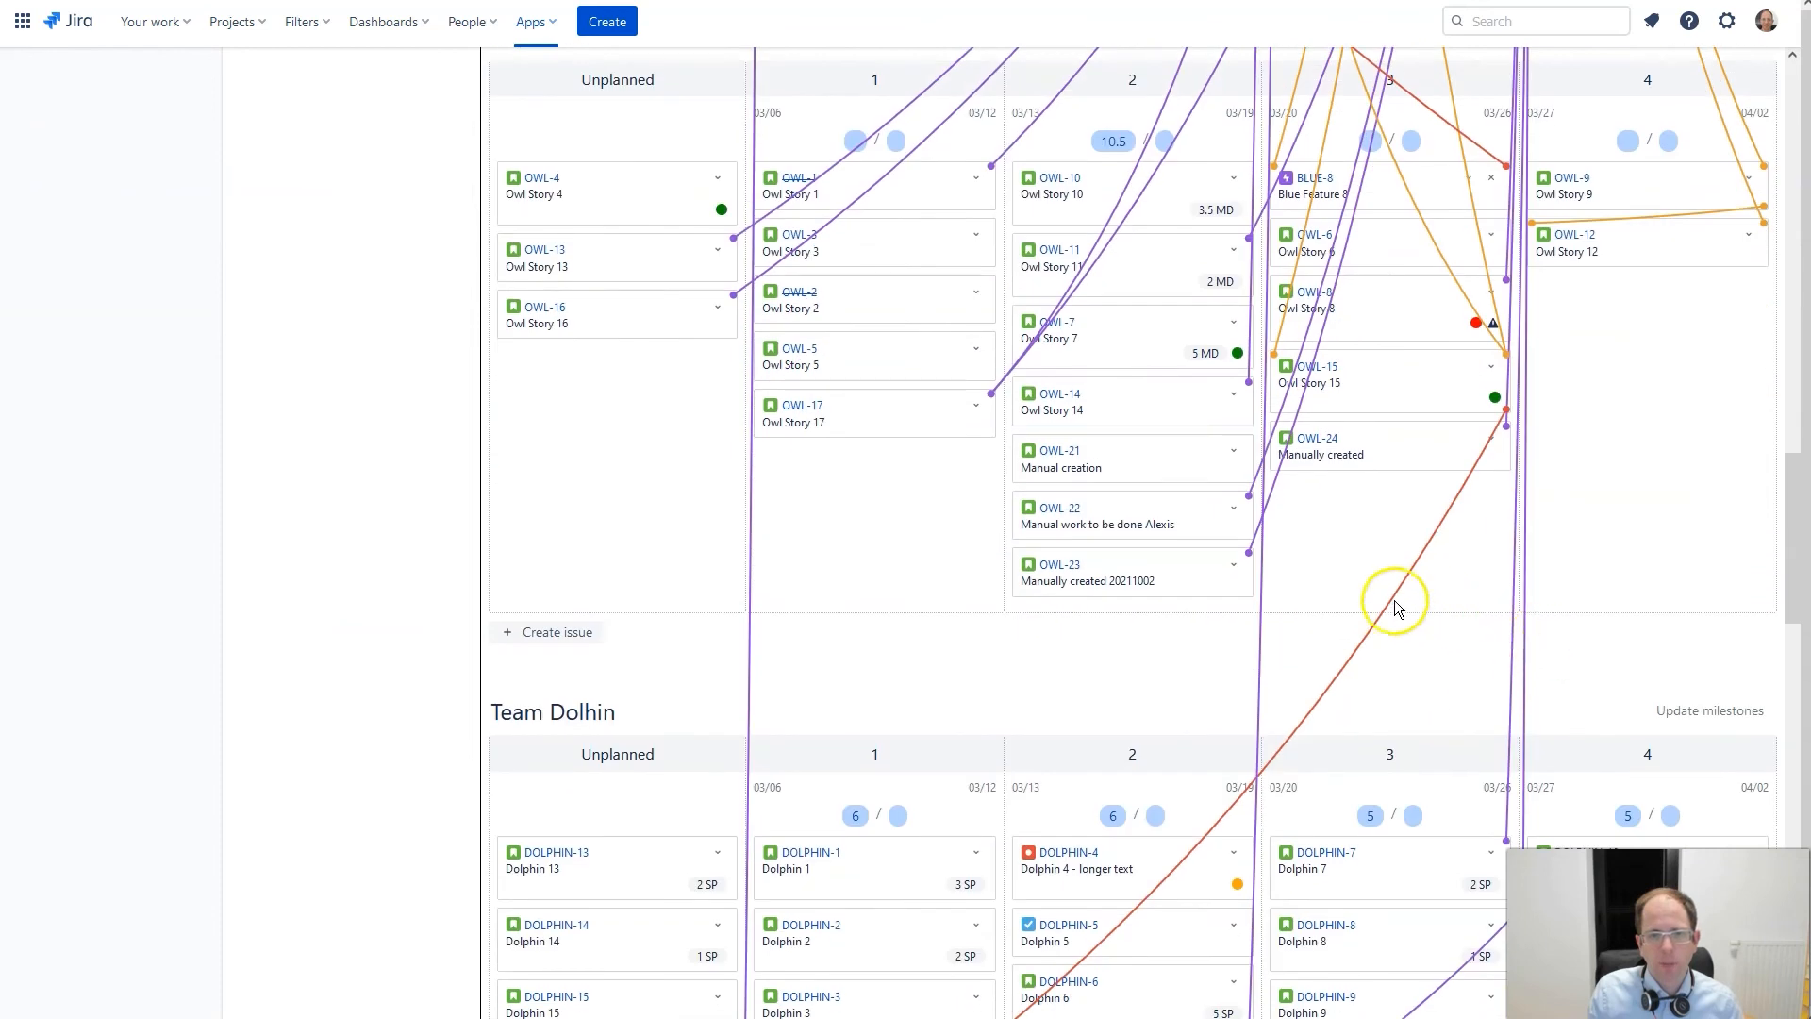
scroll(1400, 510, "down", 5)
scroll(1400, 507, "up", 12)
scroll(1399, 509, "up", 12)
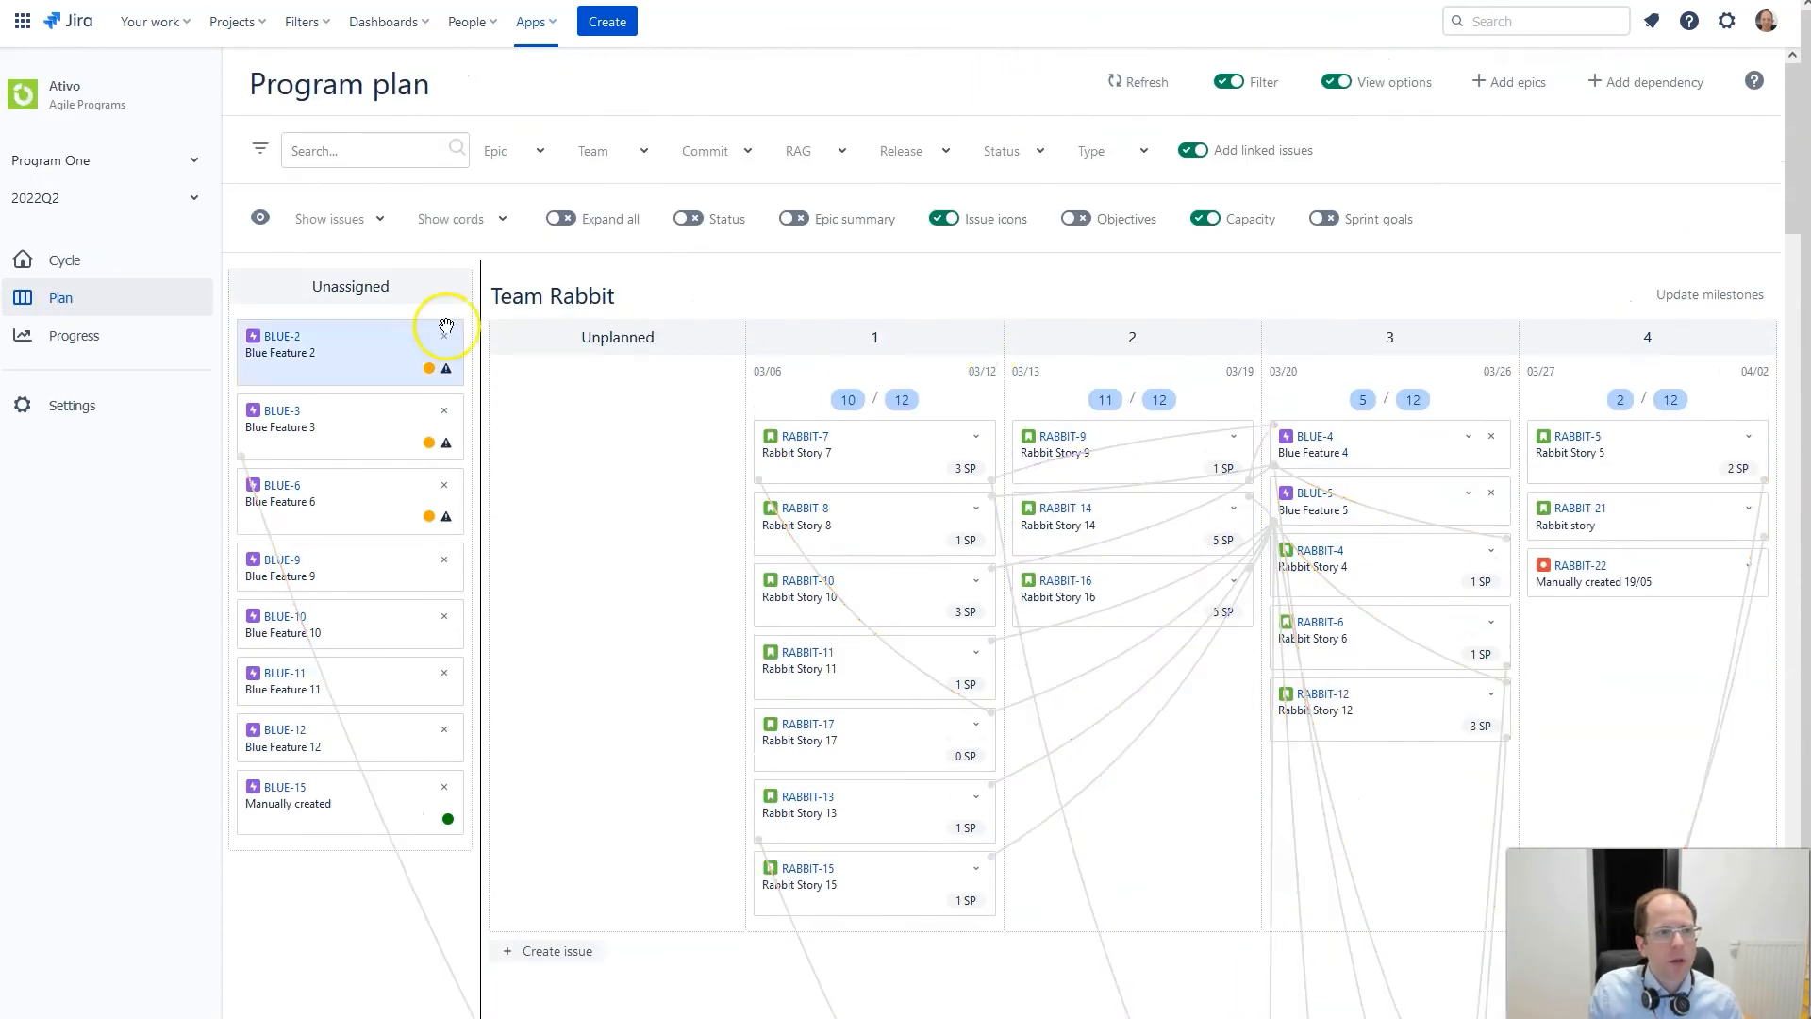
left_click(1337, 82)
left_click(1338, 82)
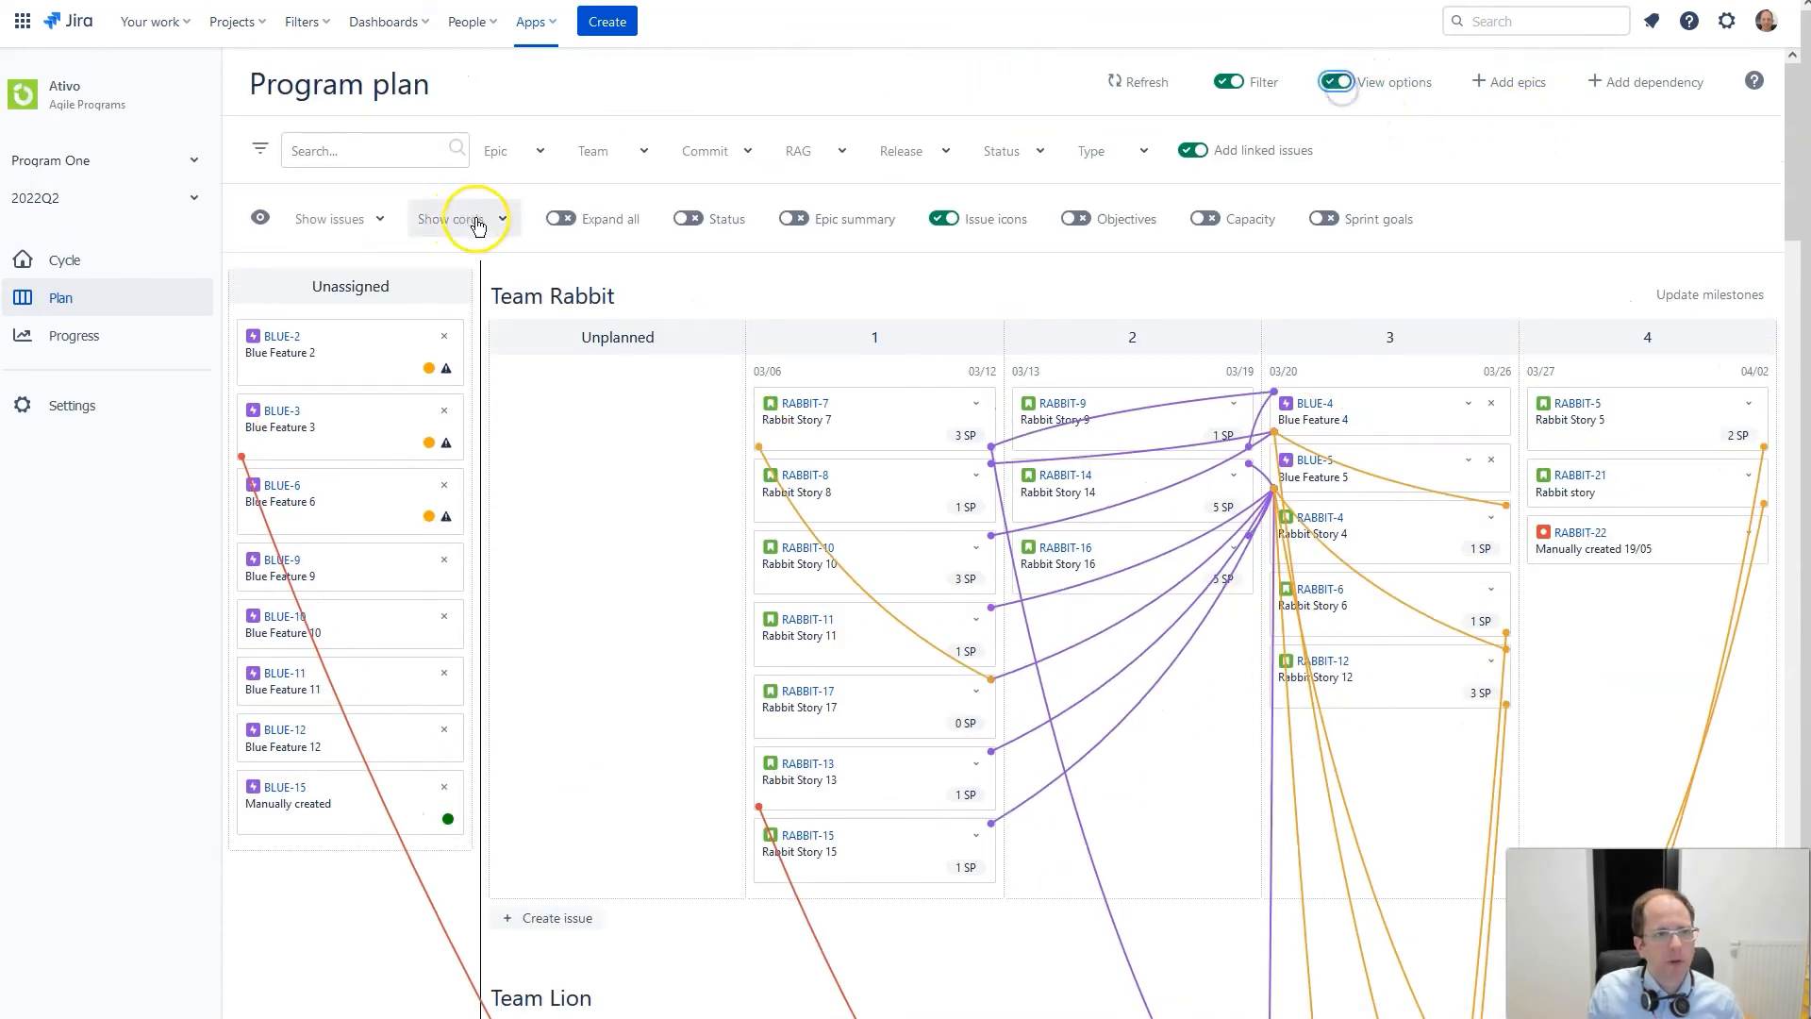
left_click(472, 218)
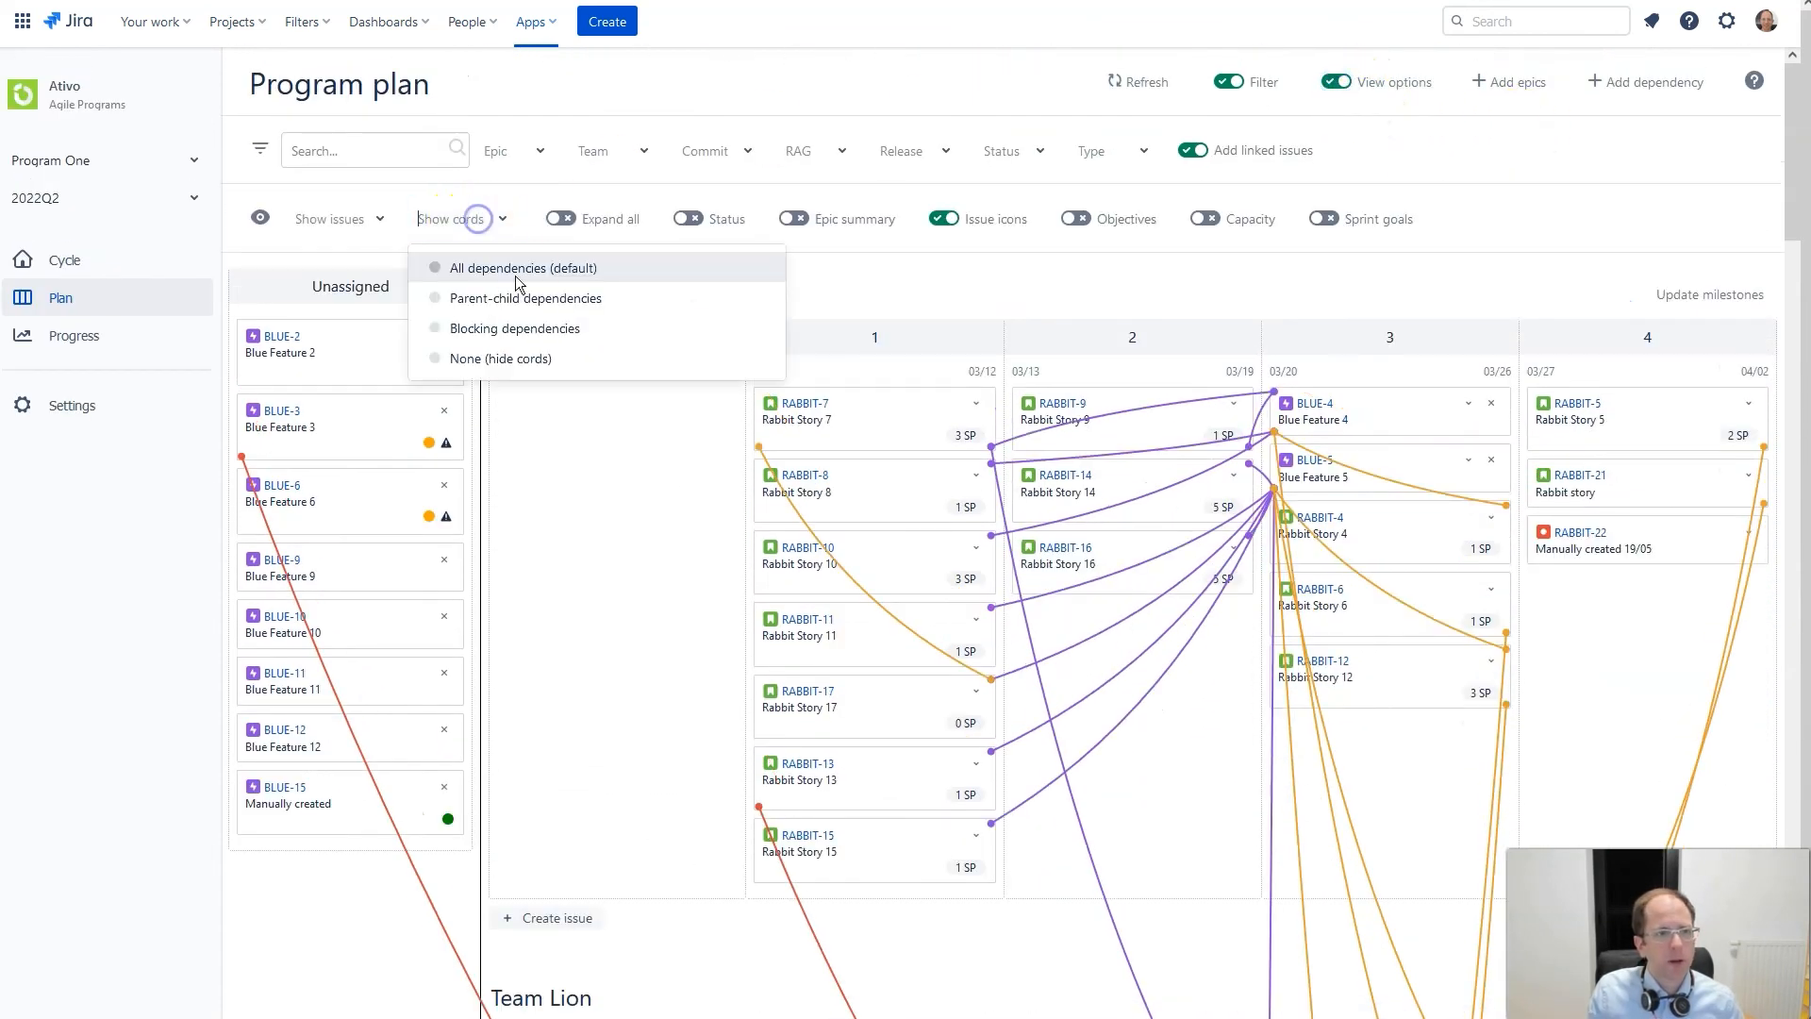
left_click(486, 359)
left_click(472, 223)
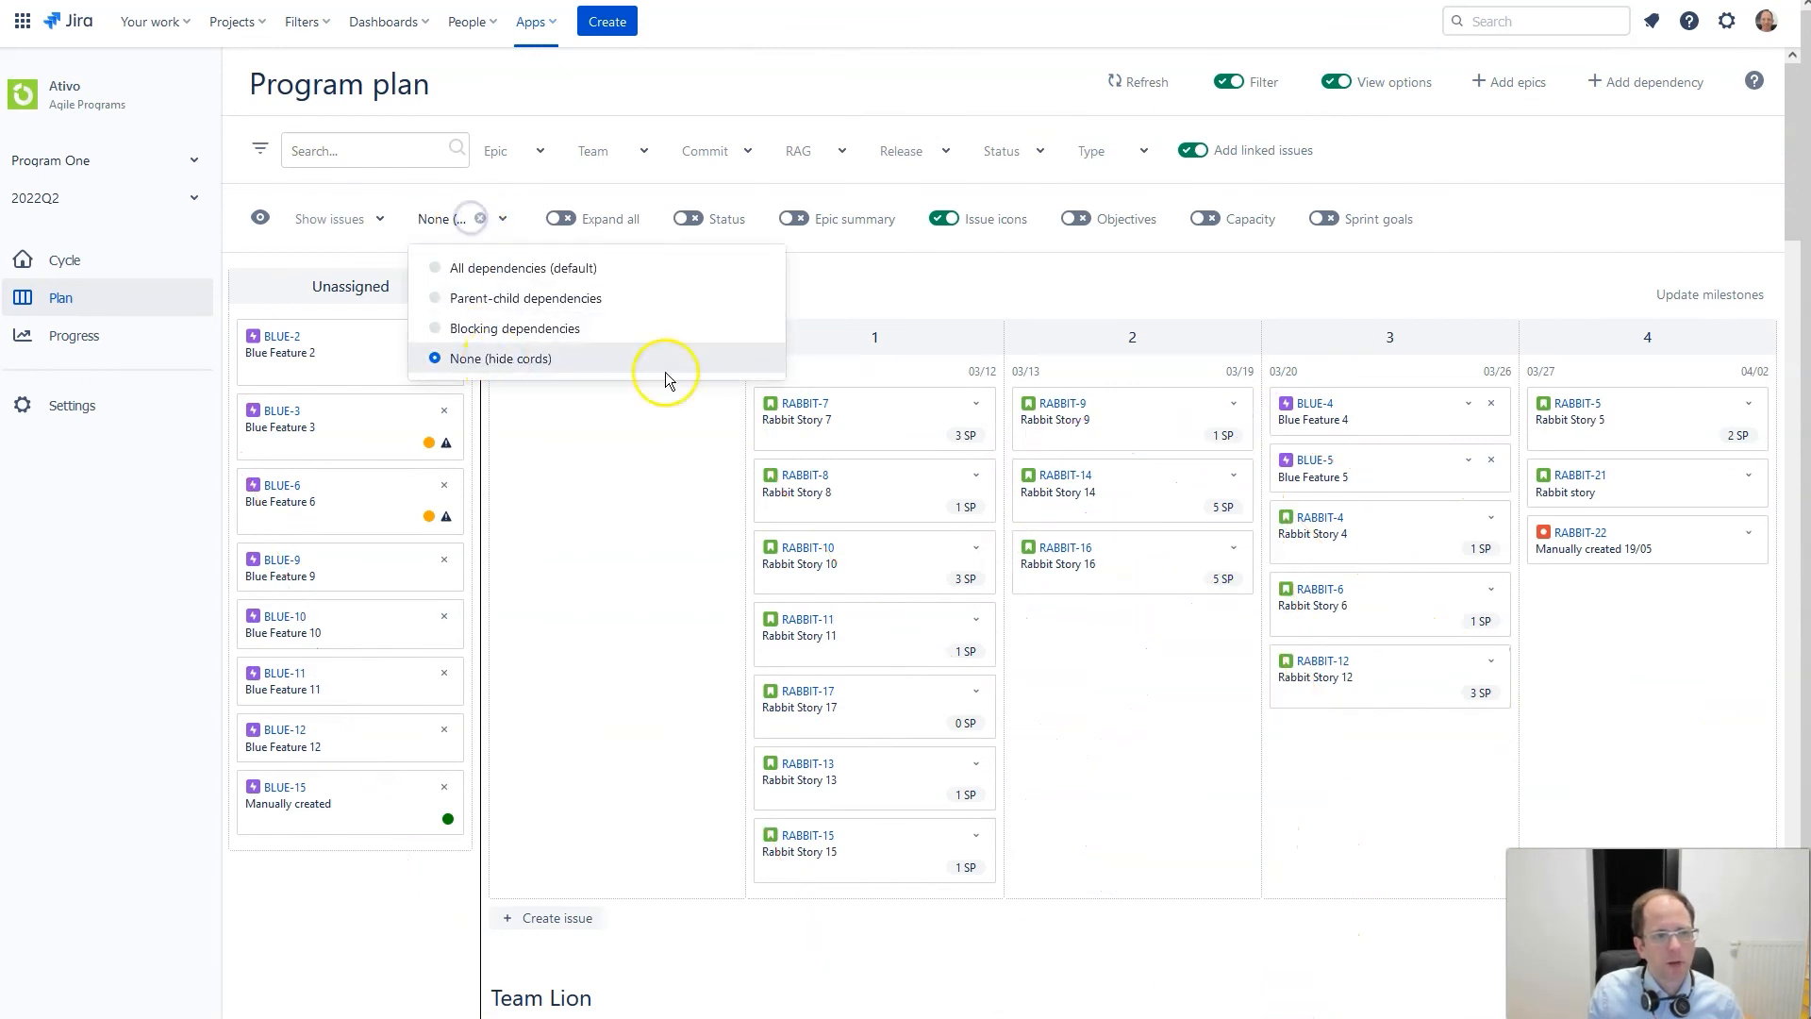
left_click(1161, 317)
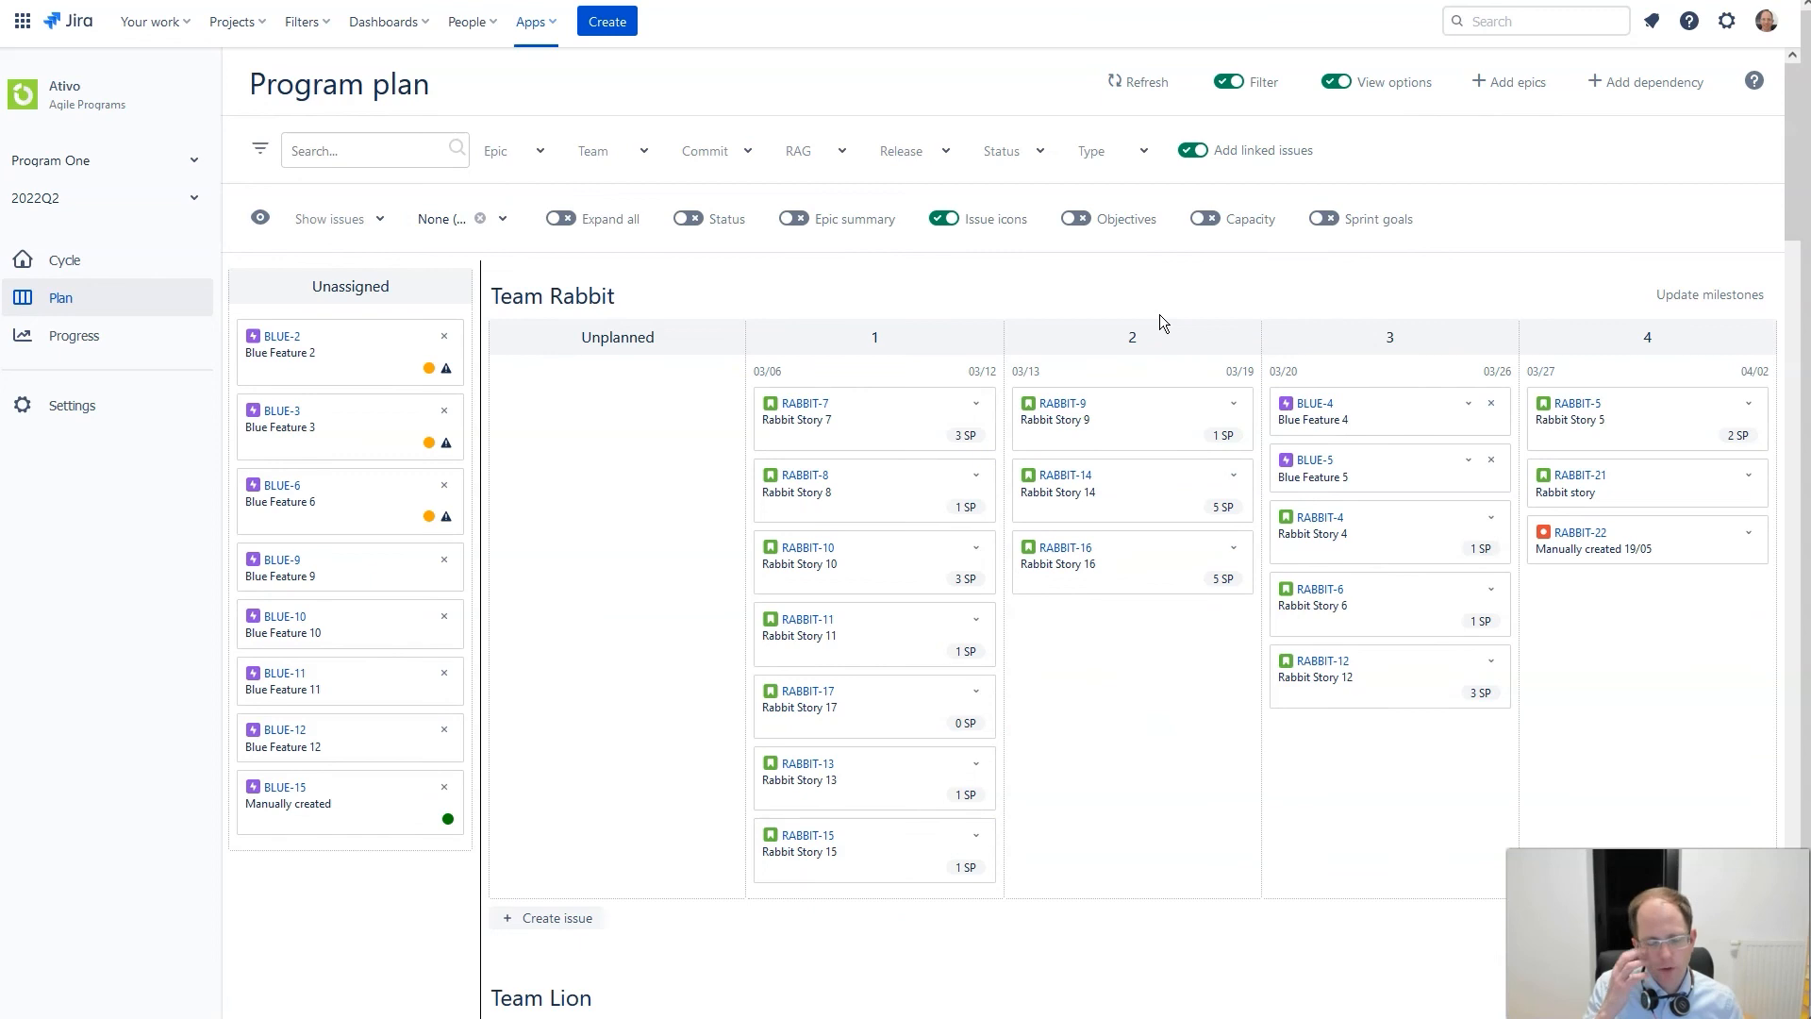
- Compare the blocking-only and parent-child-only dependency cord views, and hide all cords again
left_click(500, 220)
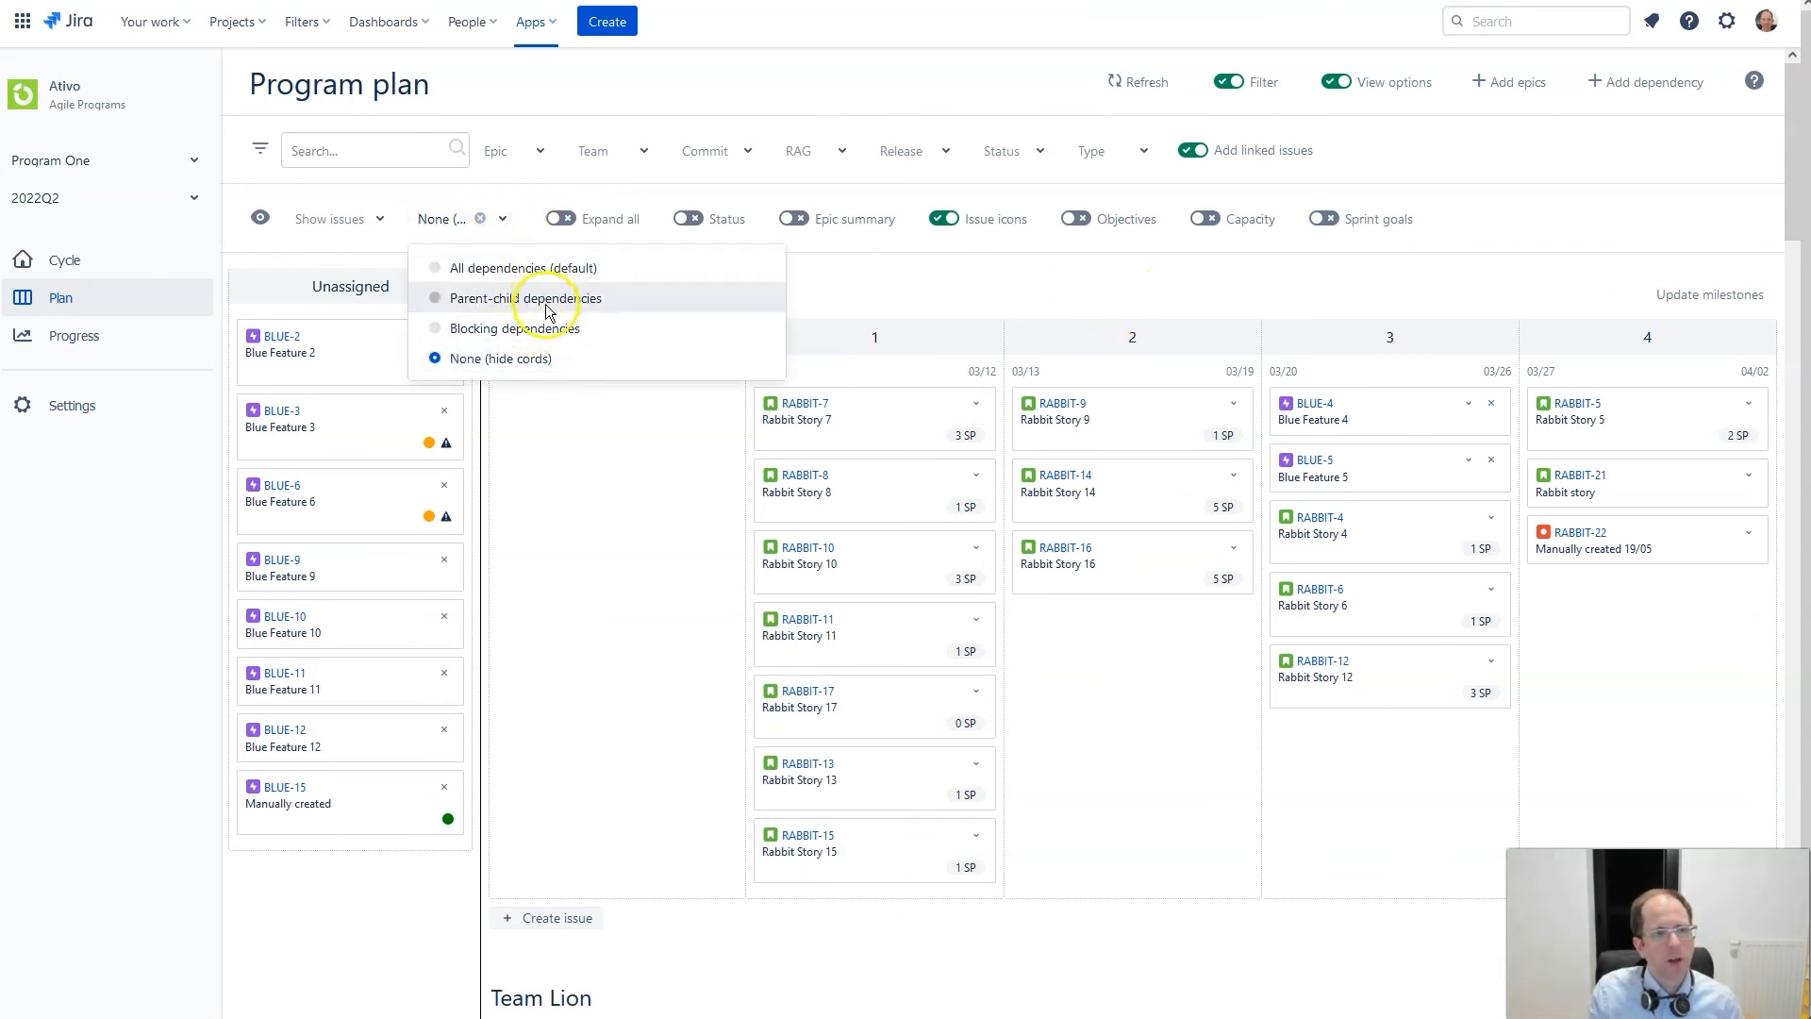
left_click(543, 328)
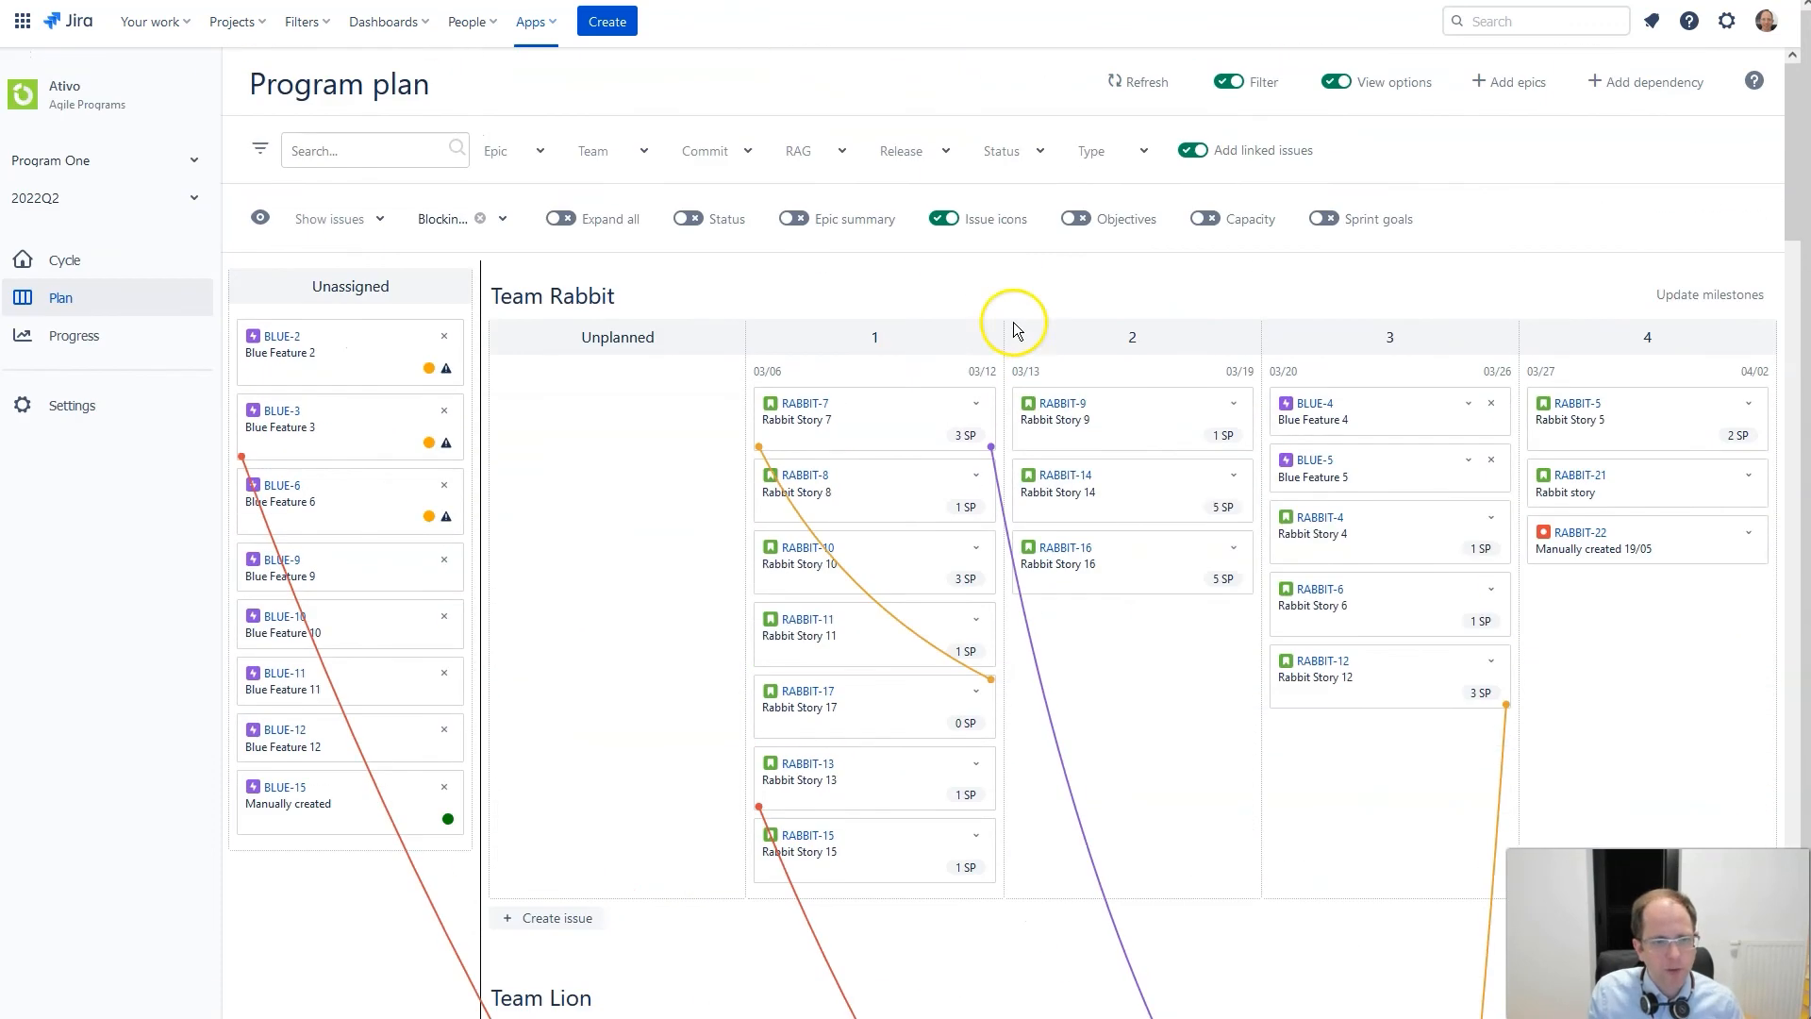
left_click(502, 219)
left_click(520, 298)
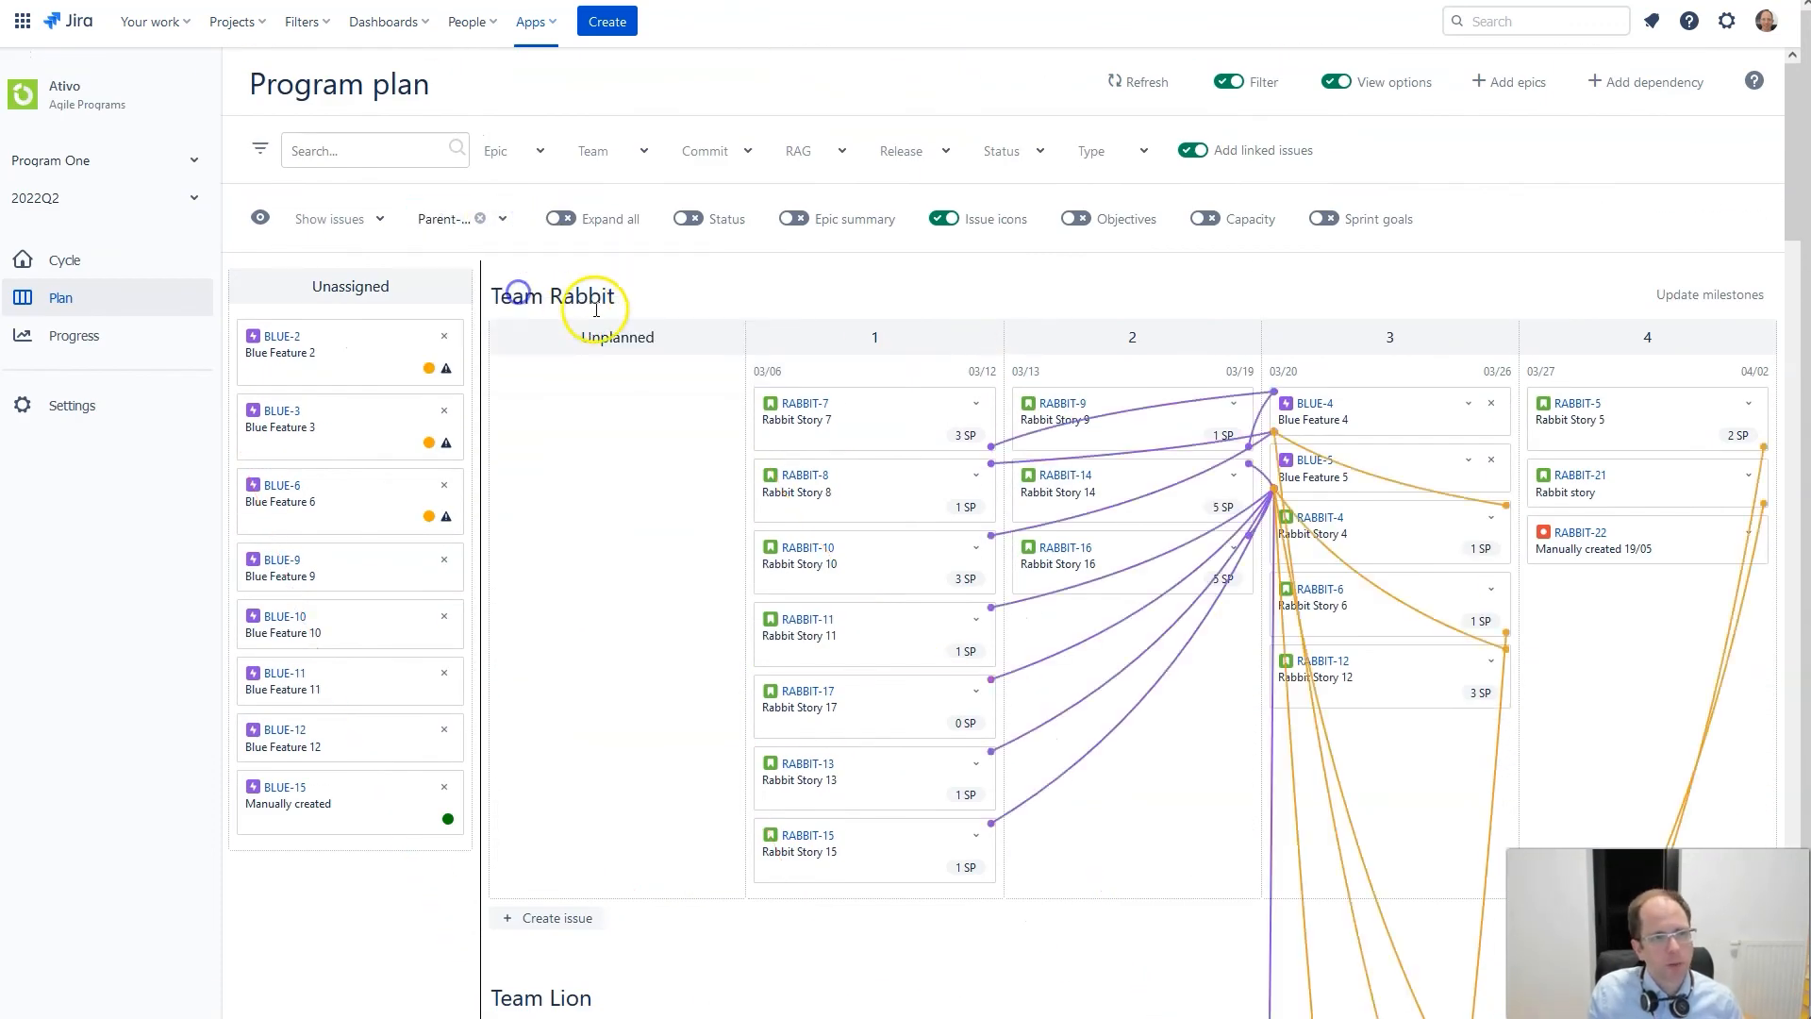
left_click(502, 219)
left_click(545, 364)
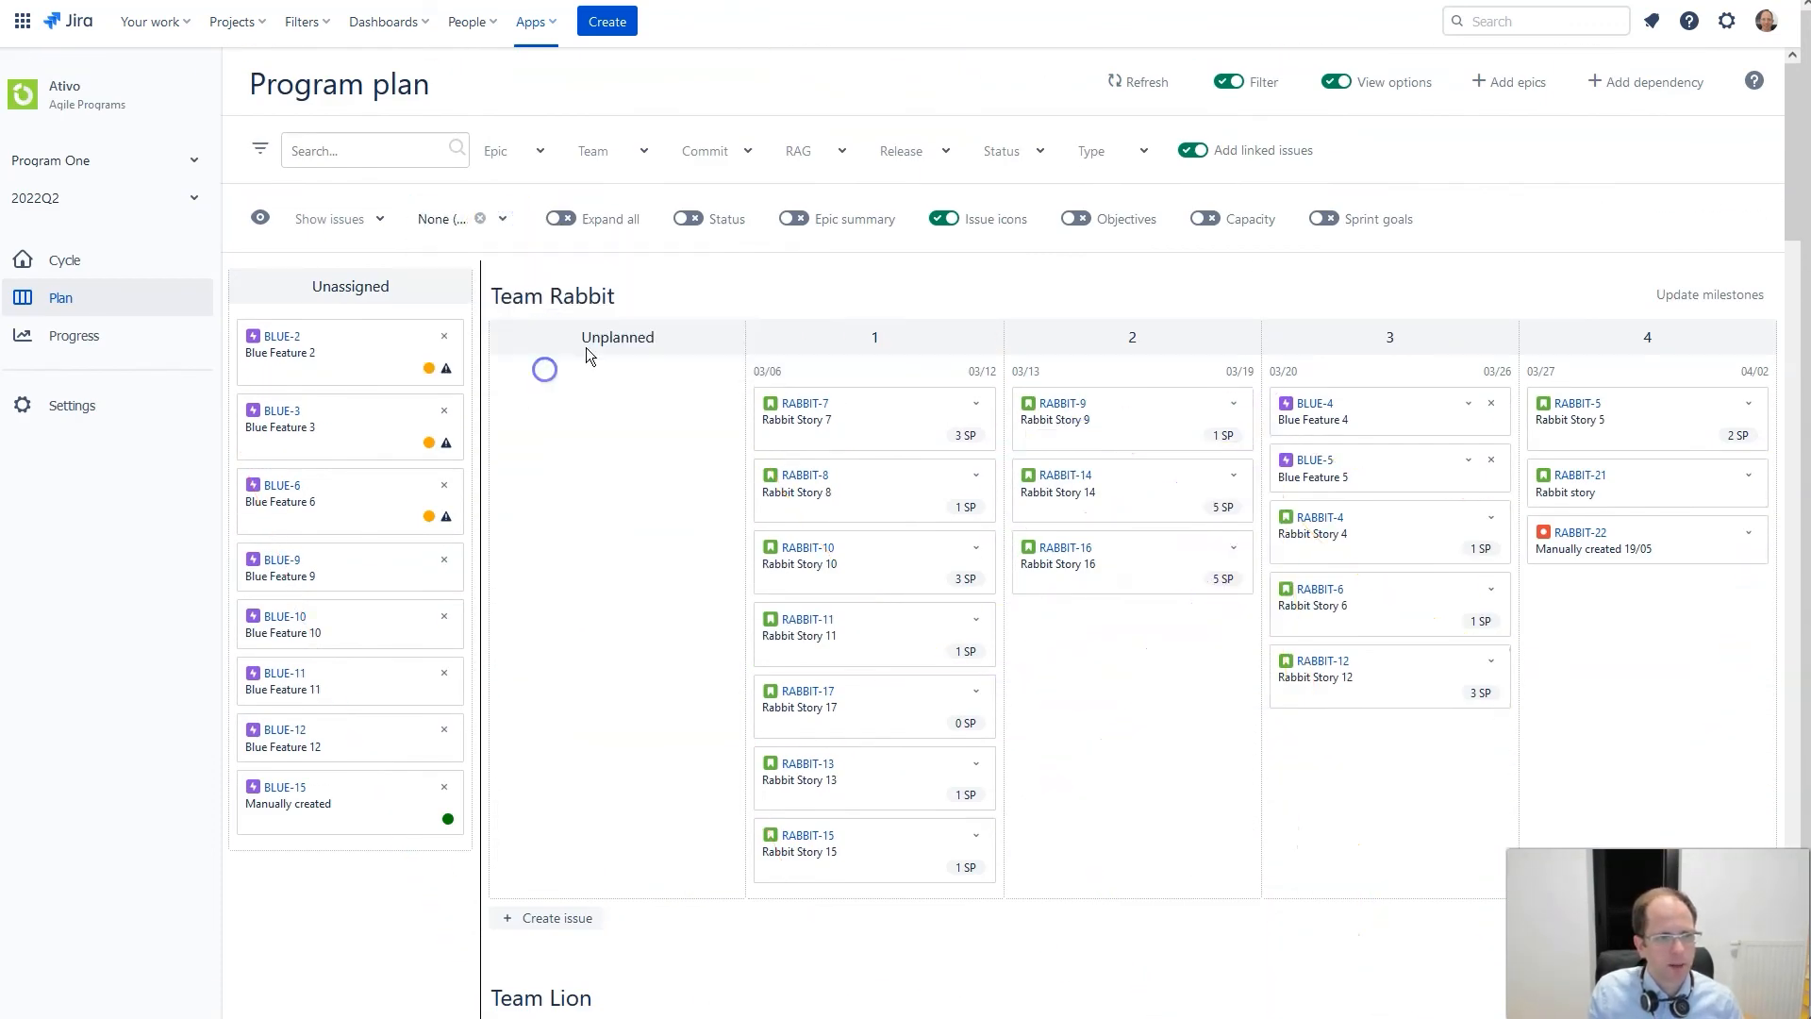